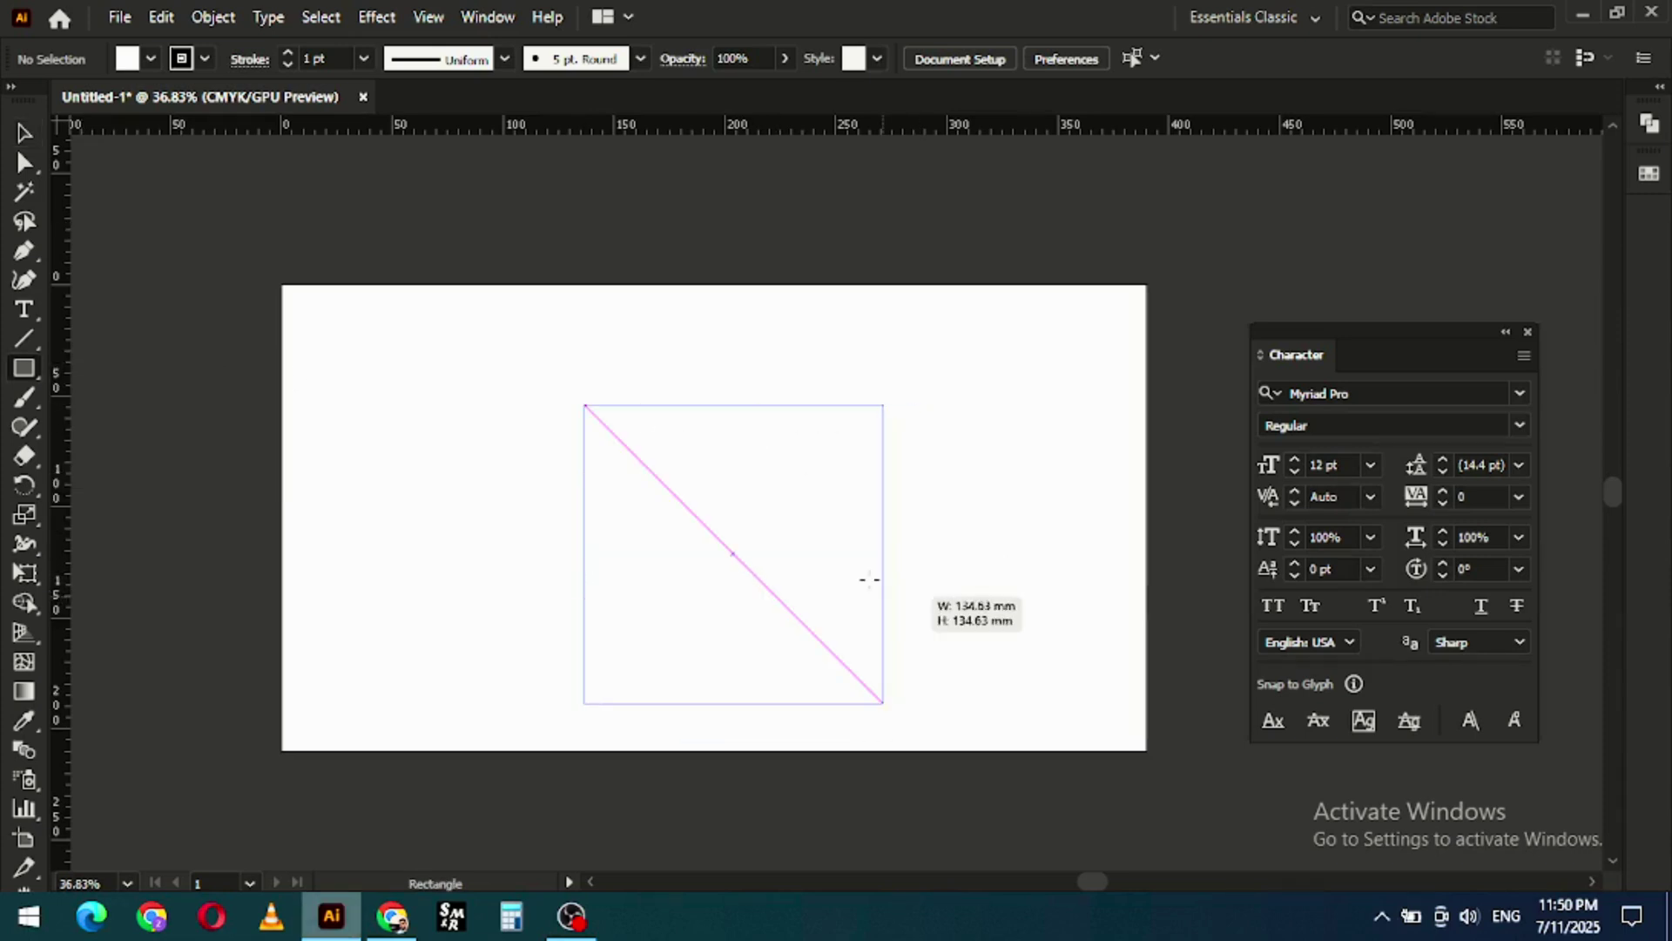
Step: Select the drawn square near the centre of the artboard with the Selection tool
{"action": "key", "text": "v"}
{"action": "scroll", "coordinate": [647, 495], "scroll_direction": "up", "scroll_amount": 1}
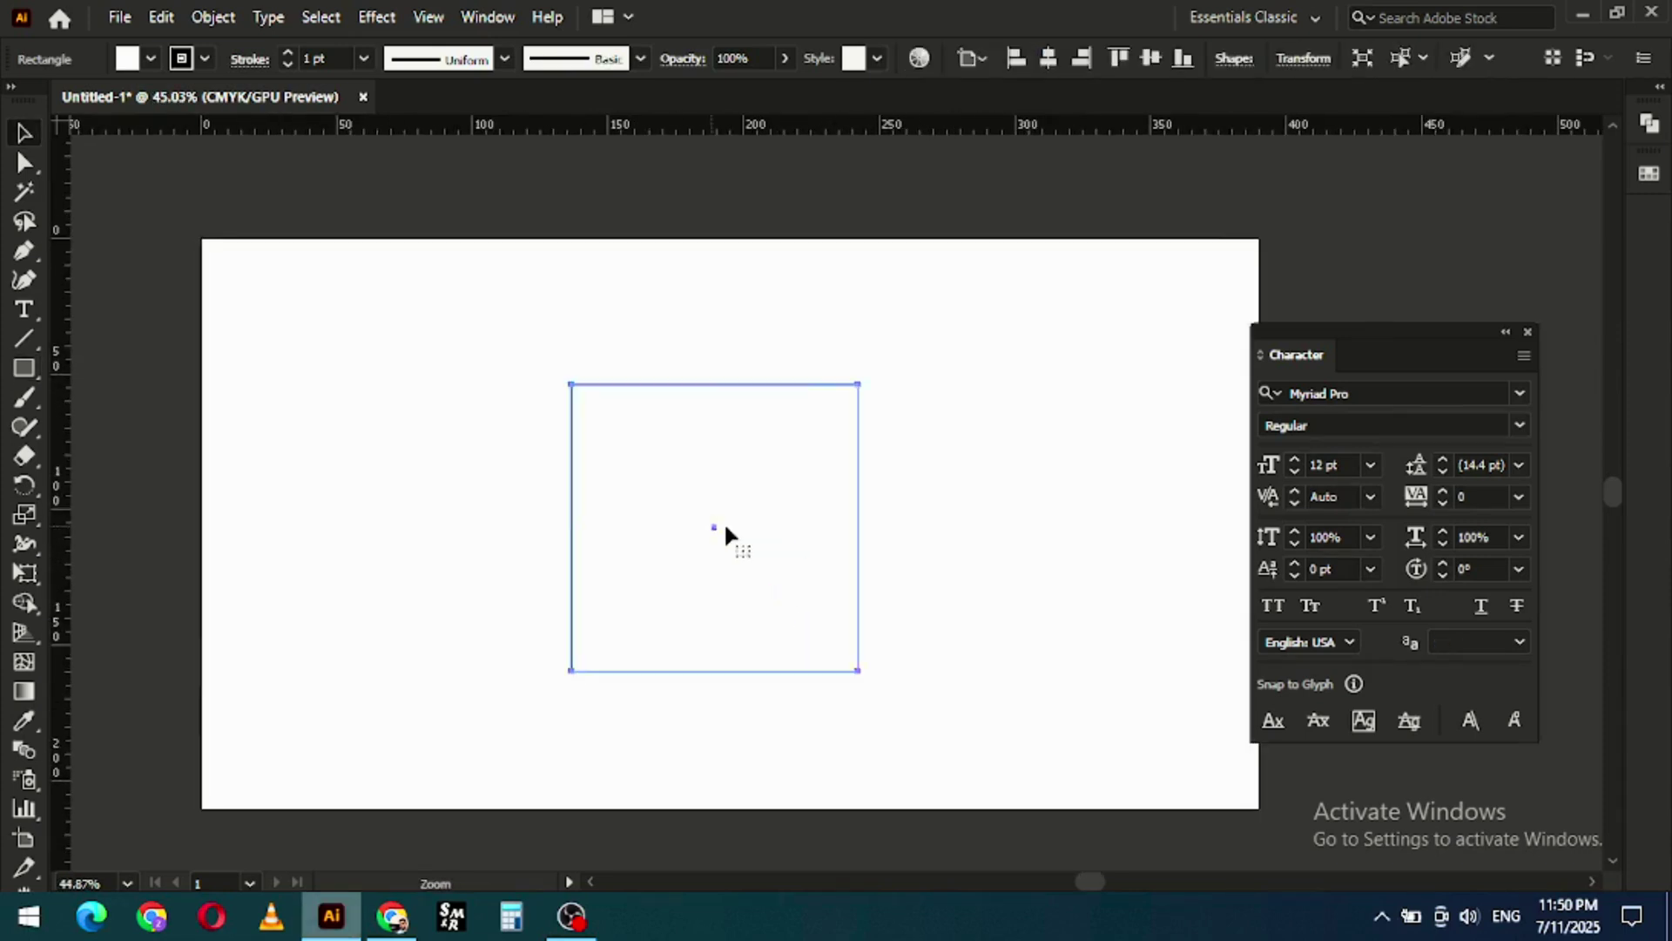
{"action": "left_click", "coordinate": [880, 457]}
{"action": "scroll", "coordinate": [815, 474], "scroll_direction": "up", "scroll_amount": 1}
{"action": "left_click", "coordinate": [828, 542]}
{"action": "left_click_drag", "start_coordinate": [808, 560], "coordinate": [760, 554]}
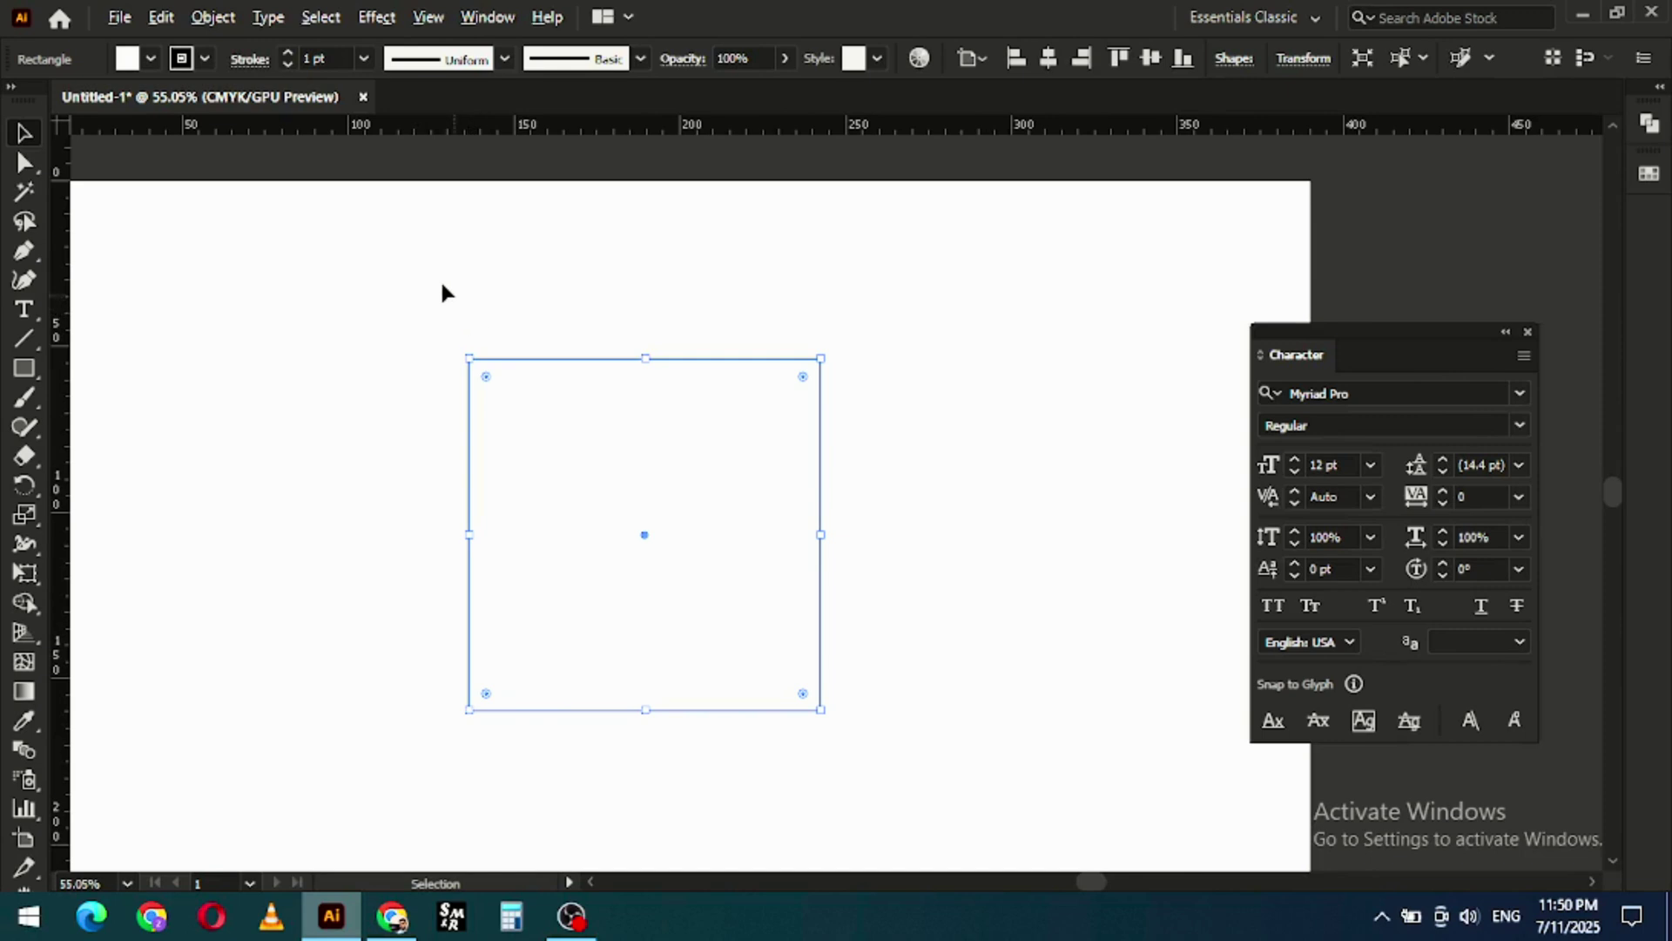
{"action": "left_click", "coordinate": [313, 26]}
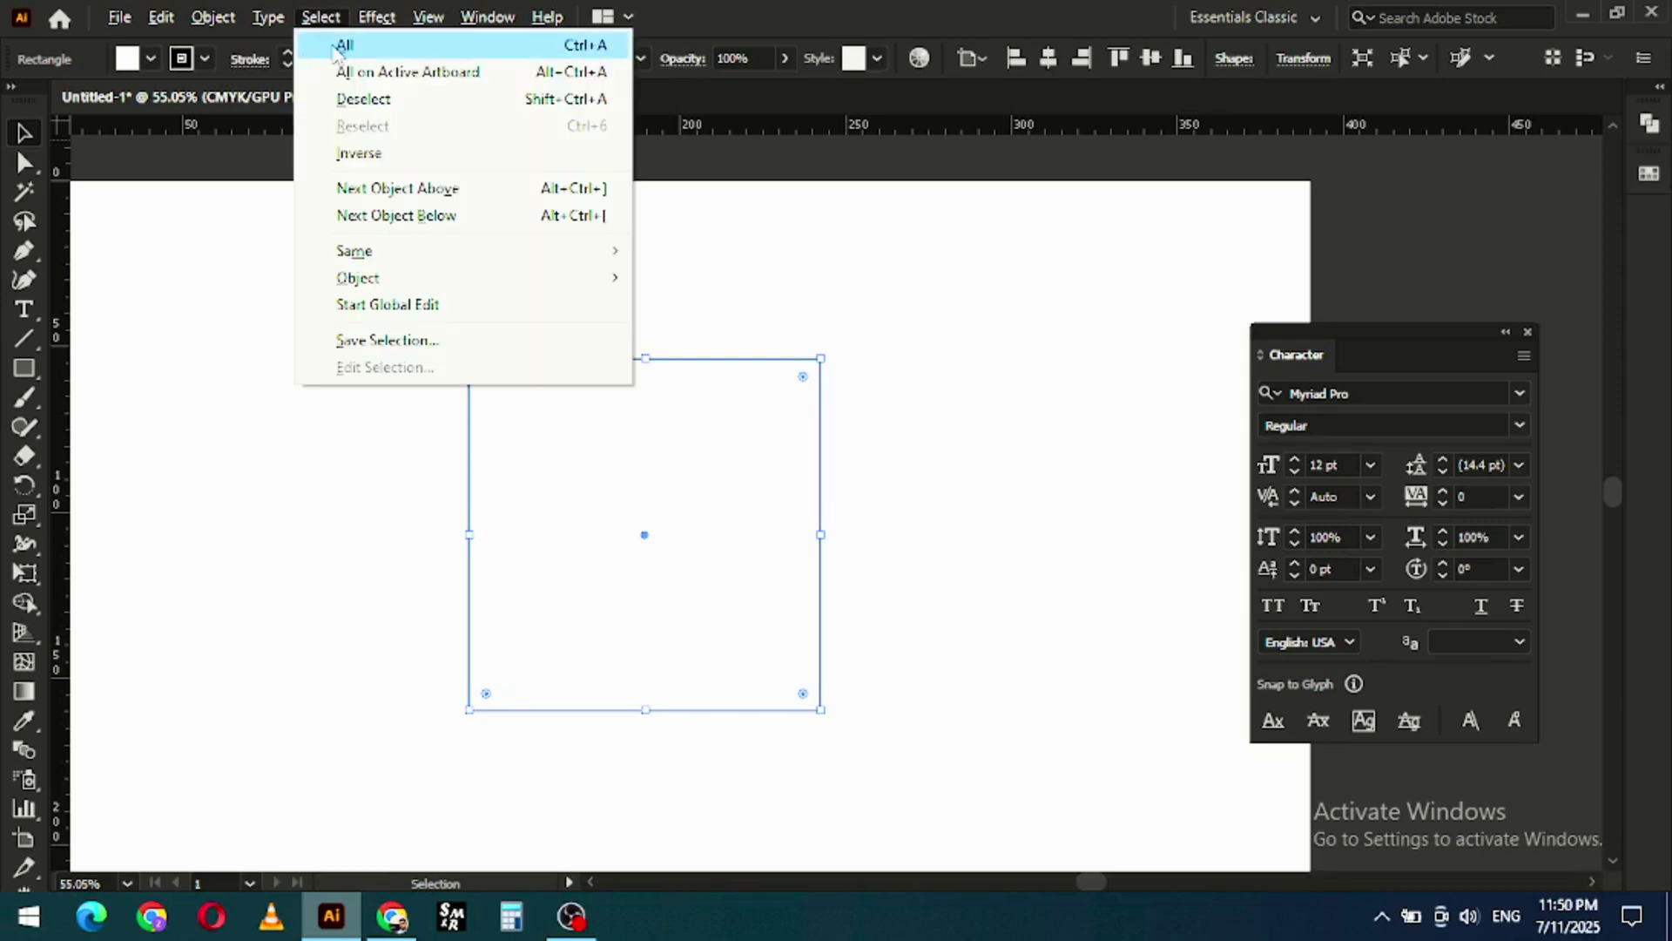
{"action": "left_click", "coordinate": [826, 405]}
{"action": "left_click", "coordinate": [767, 369]}
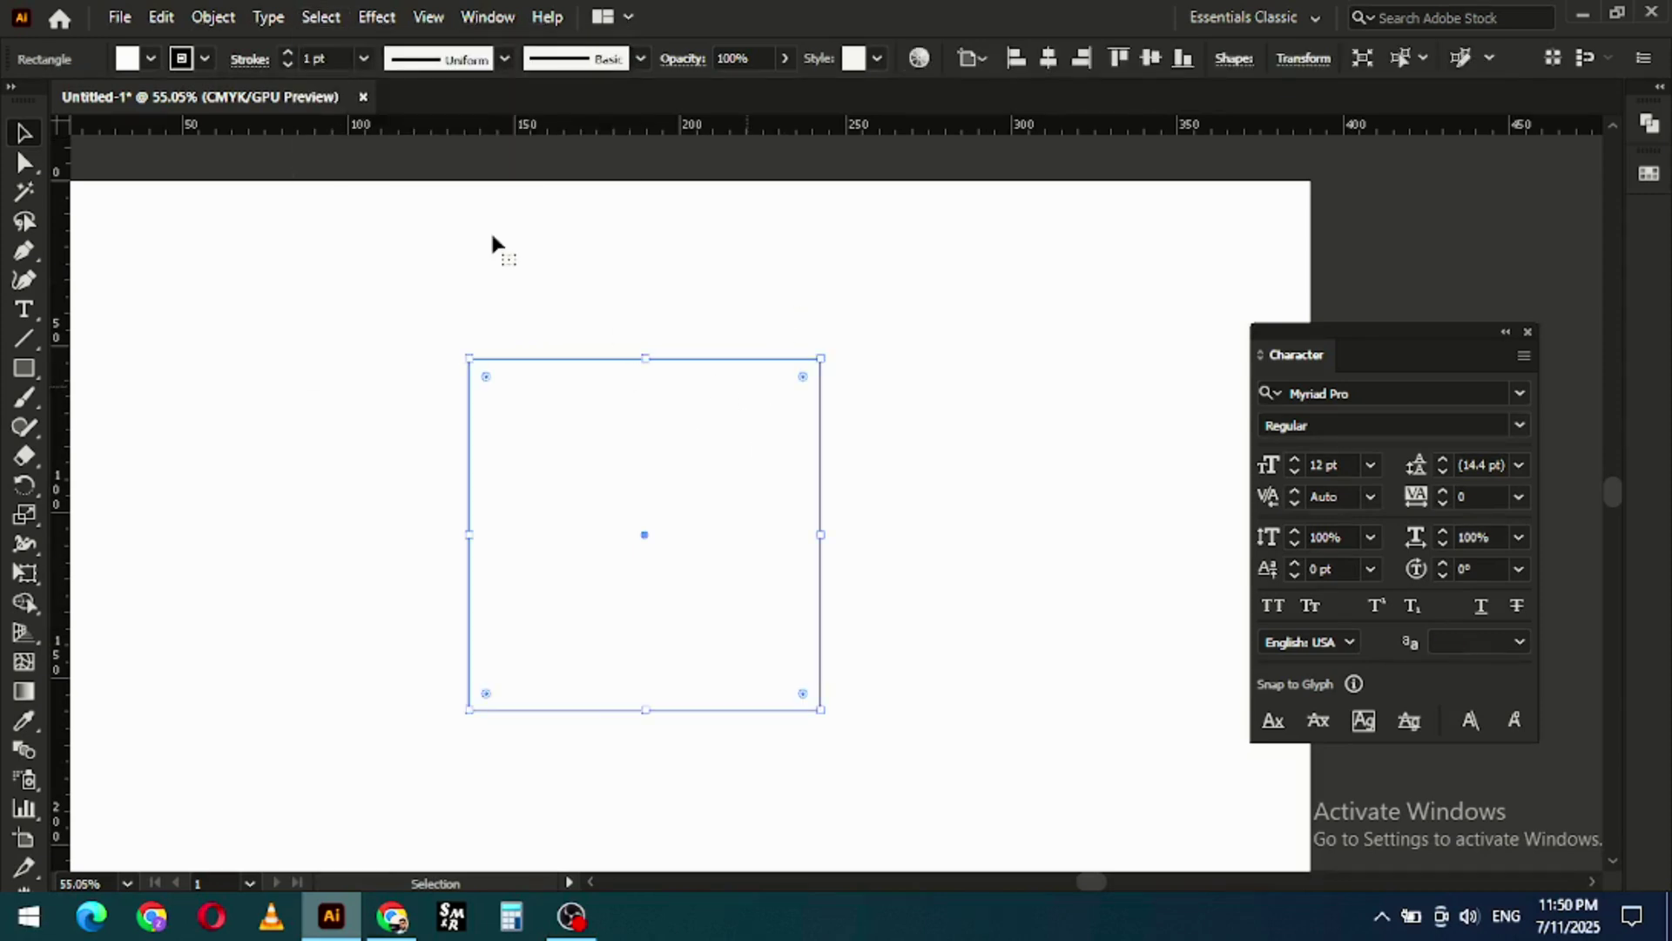
{"action": "left_click", "coordinate": [326, 27]}
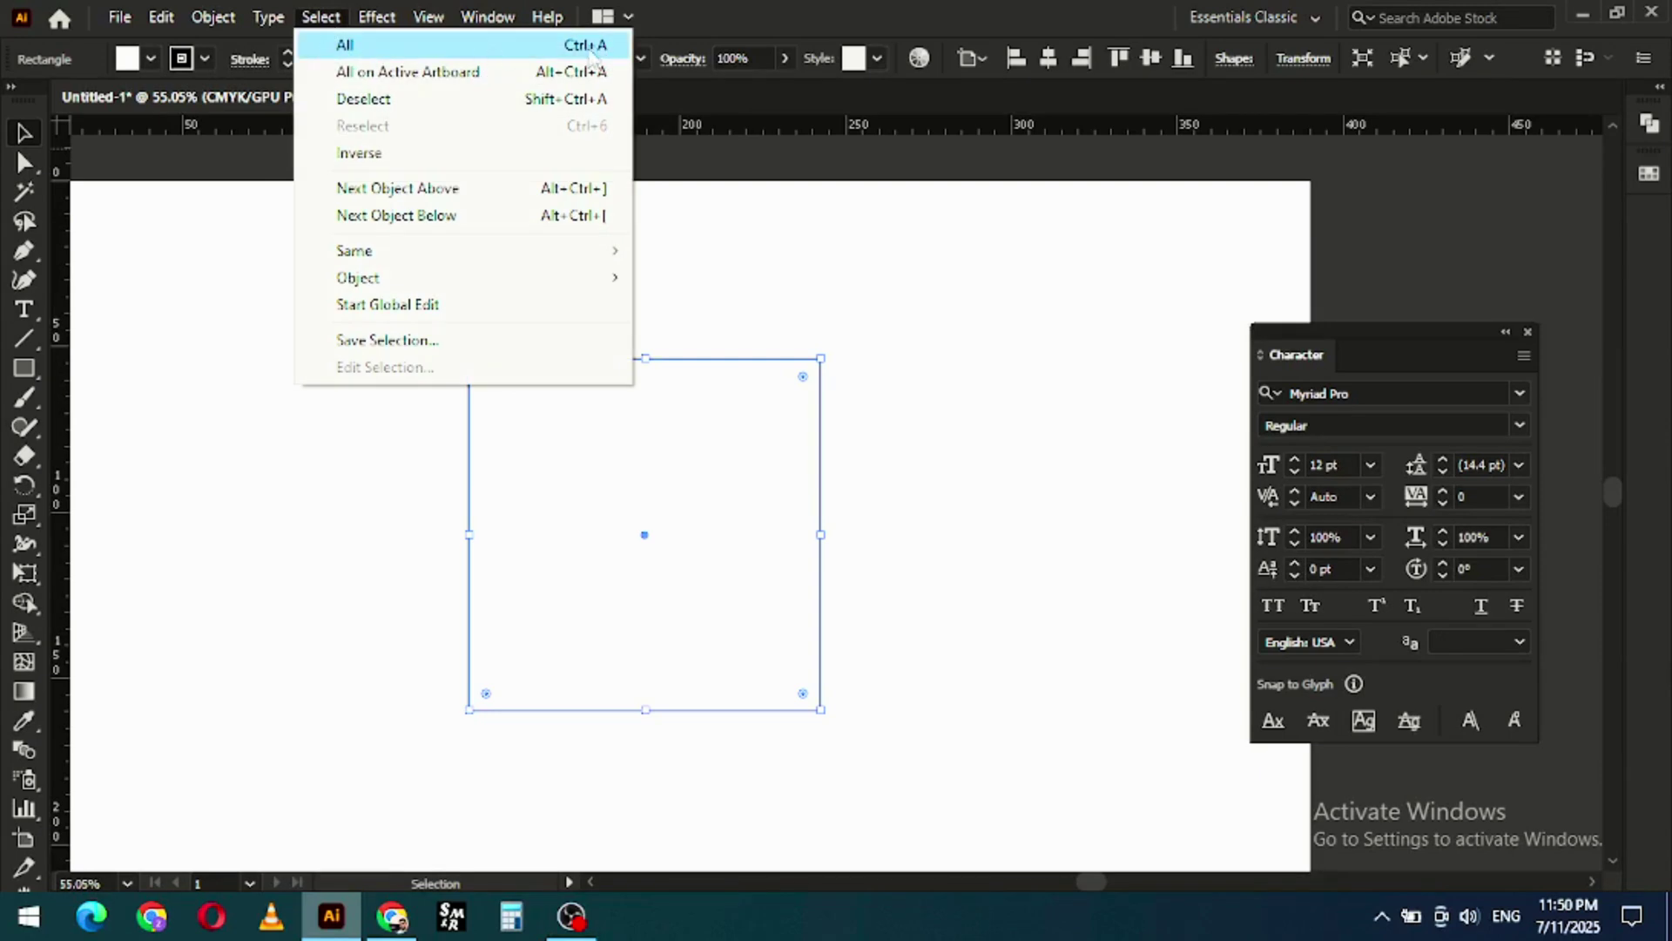
{"action": "left_click", "coordinate": [878, 288]}
Step: Duplicate the square twice, arranging two side by side on the artboard and the third outside the artboard's right edge
{"action": "left_click_drag", "start_coordinate": [810, 428], "coordinate": [609, 456]}
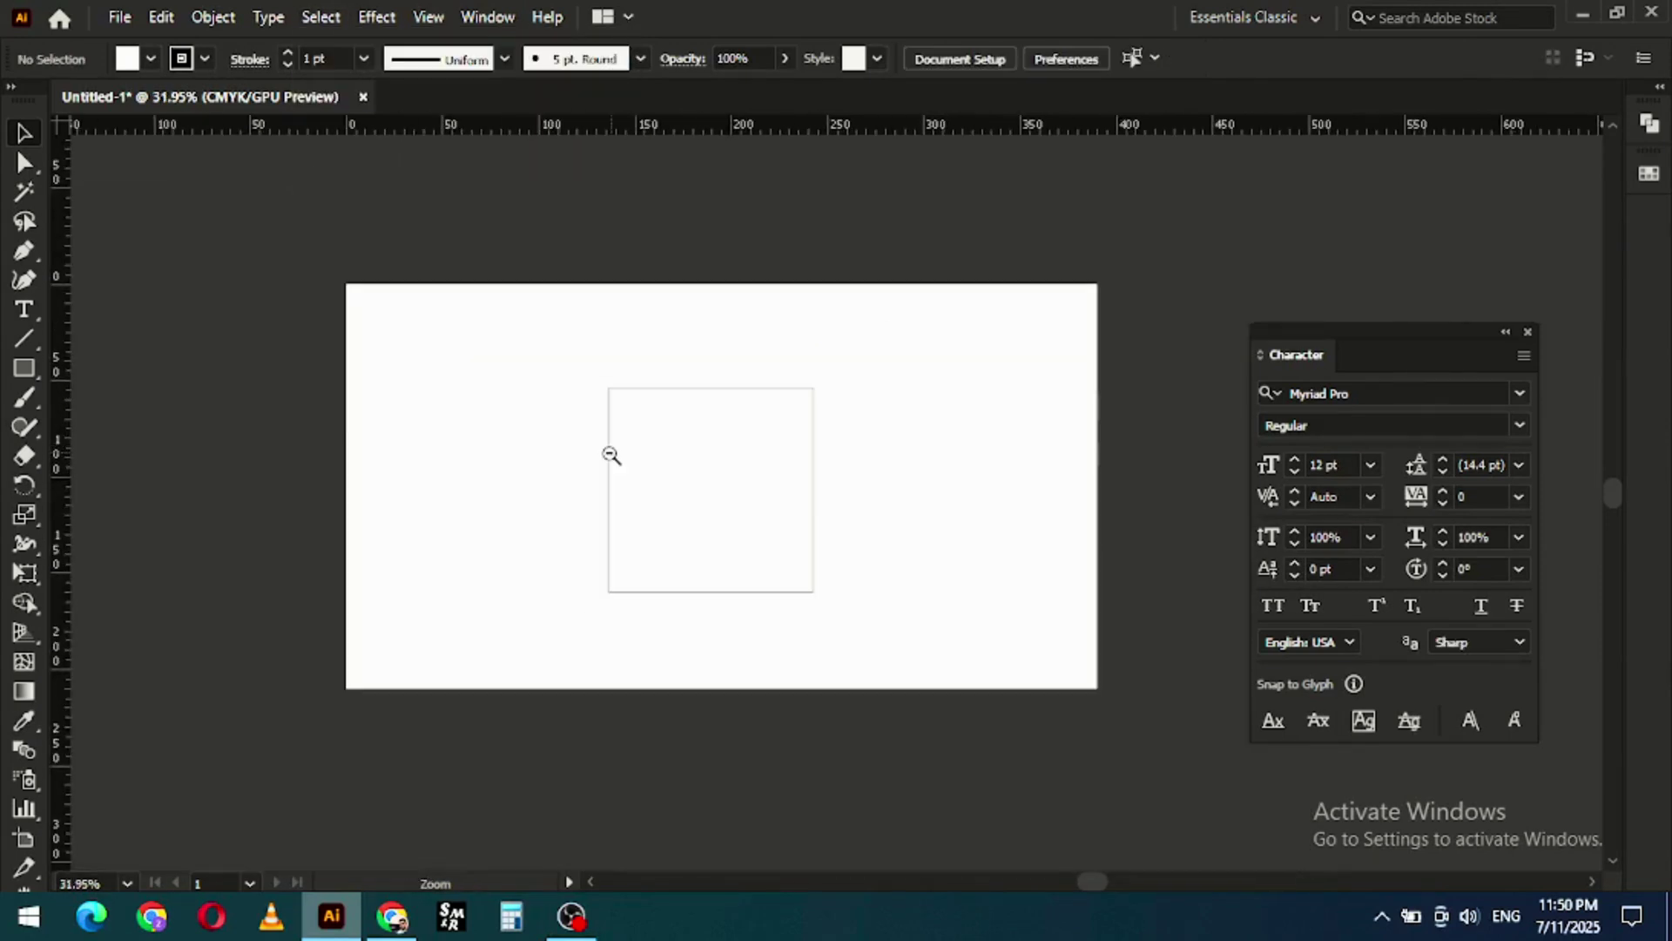
{"action": "left_click_drag", "start_coordinate": [988, 498], "coordinate": [955, 462]}
{"action": "left_click_drag", "start_coordinate": [673, 452], "coordinate": [709, 422]}
{"action": "left_click_drag", "start_coordinate": [728, 362], "coordinate": [948, 417]}
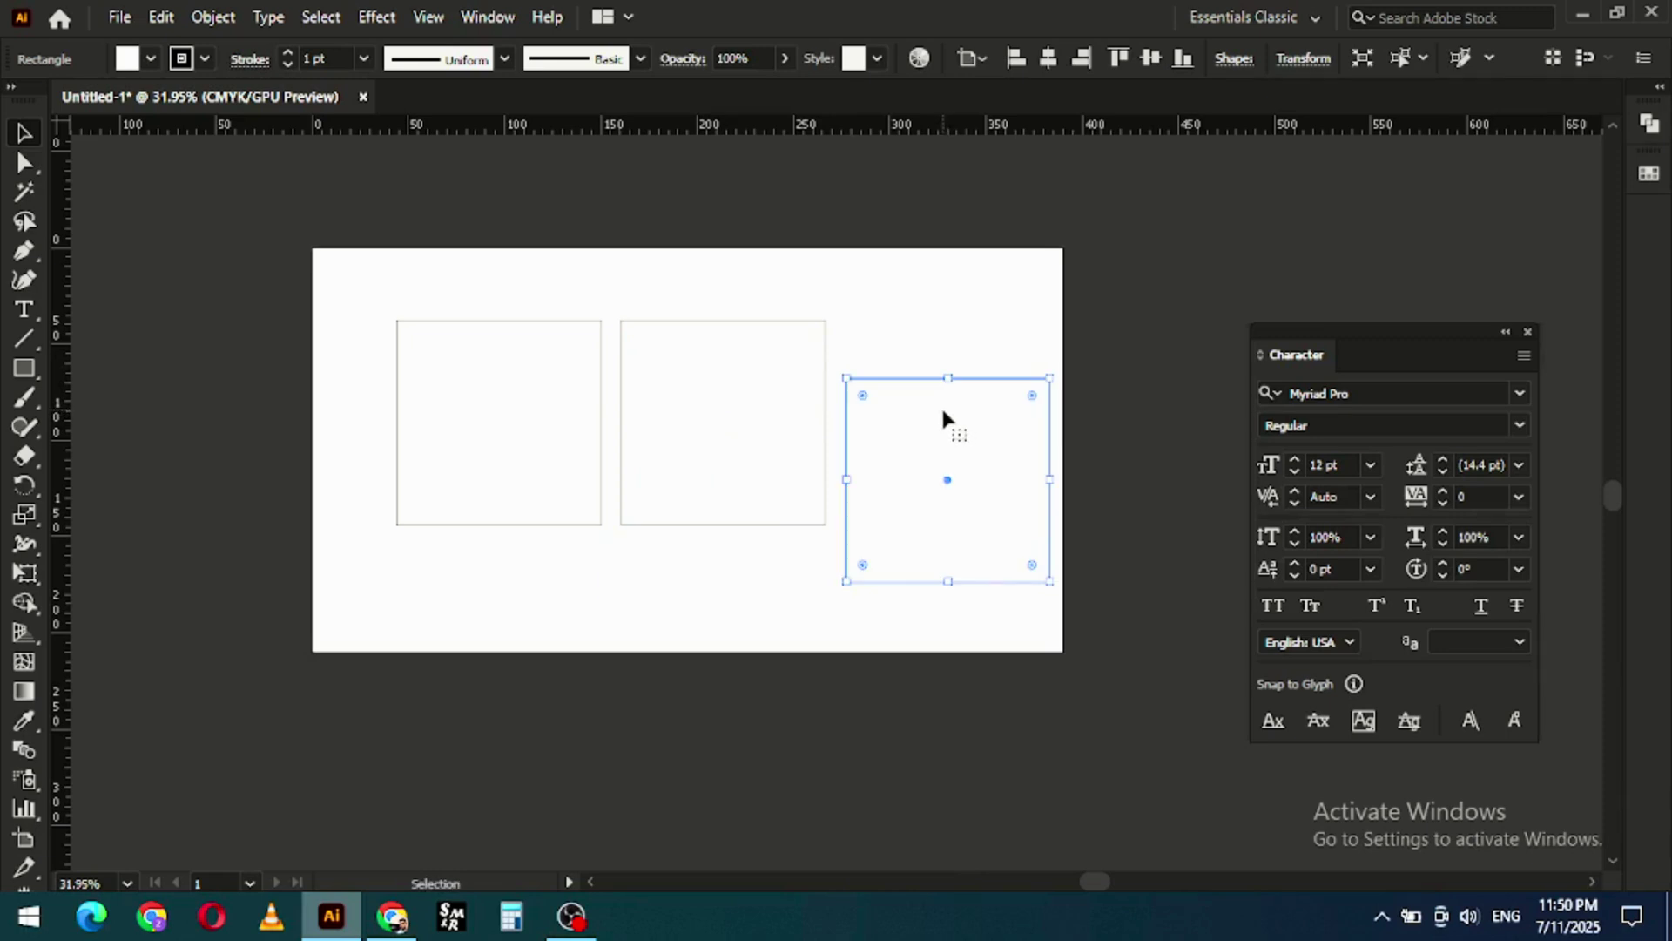
{"action": "left_click_drag", "start_coordinate": [942, 414], "coordinate": [1177, 380]}
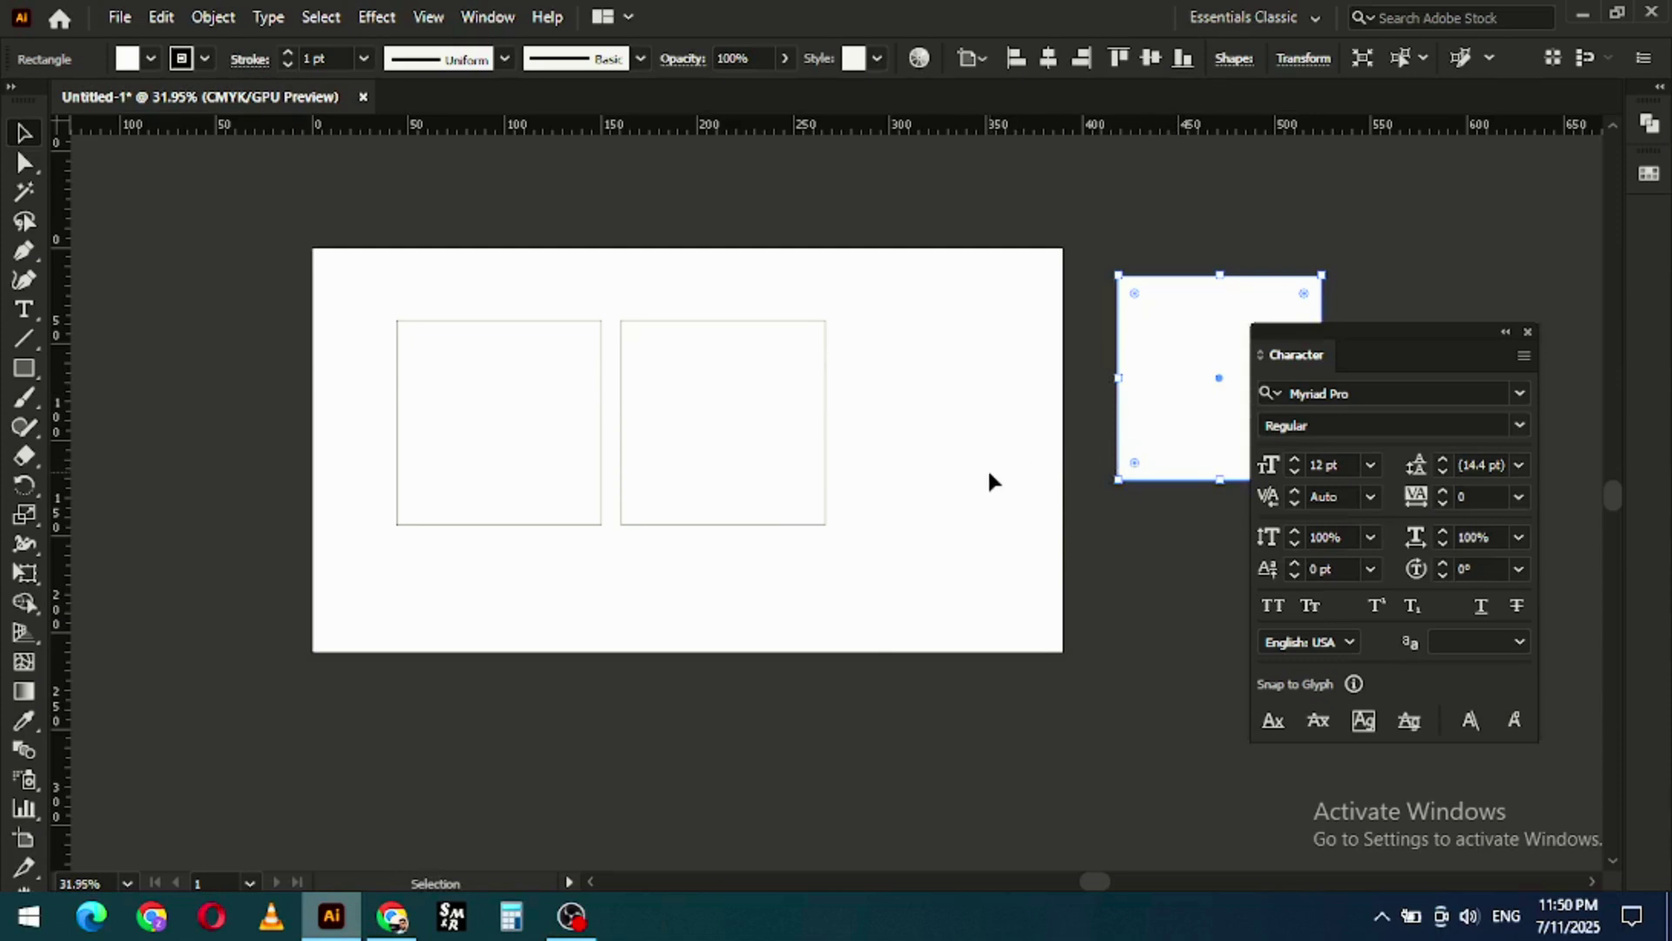
Step: Select all objects in the document, including the square outside the artboard, and clear the selection
{"action": "key", "text": "ctrl+a"}
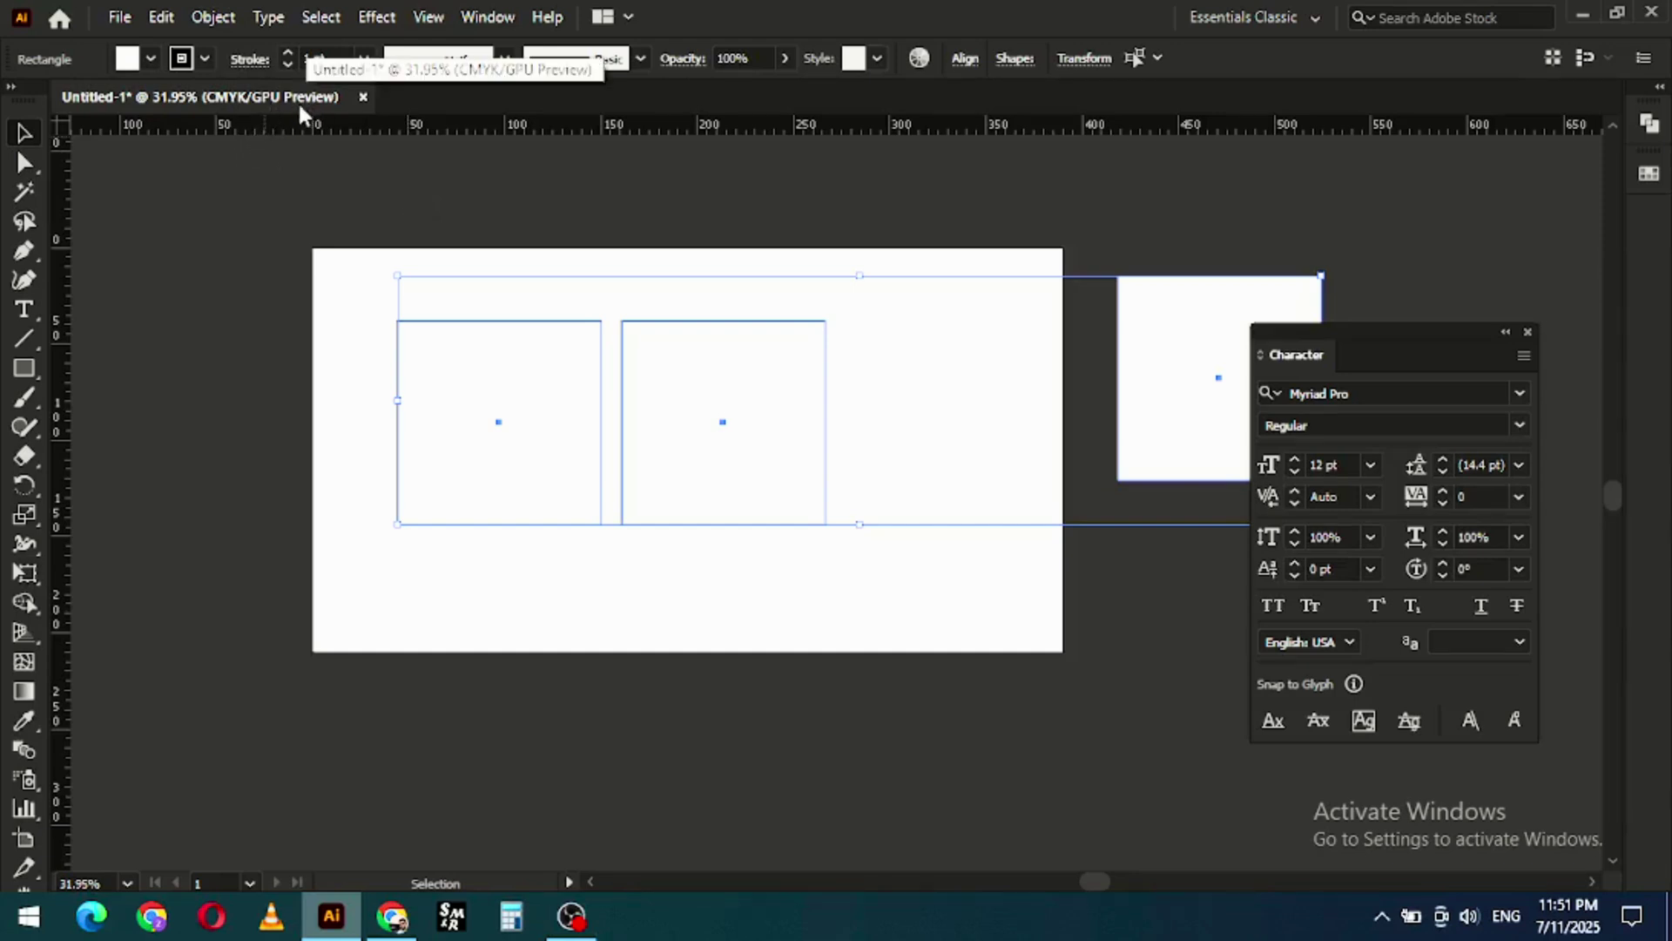
{"action": "key", "text": "z"}
{"action": "left_click_drag", "start_coordinate": [654, 336], "coordinate": [642, 396]}
{"action": "key", "text": "ctrl+a"}
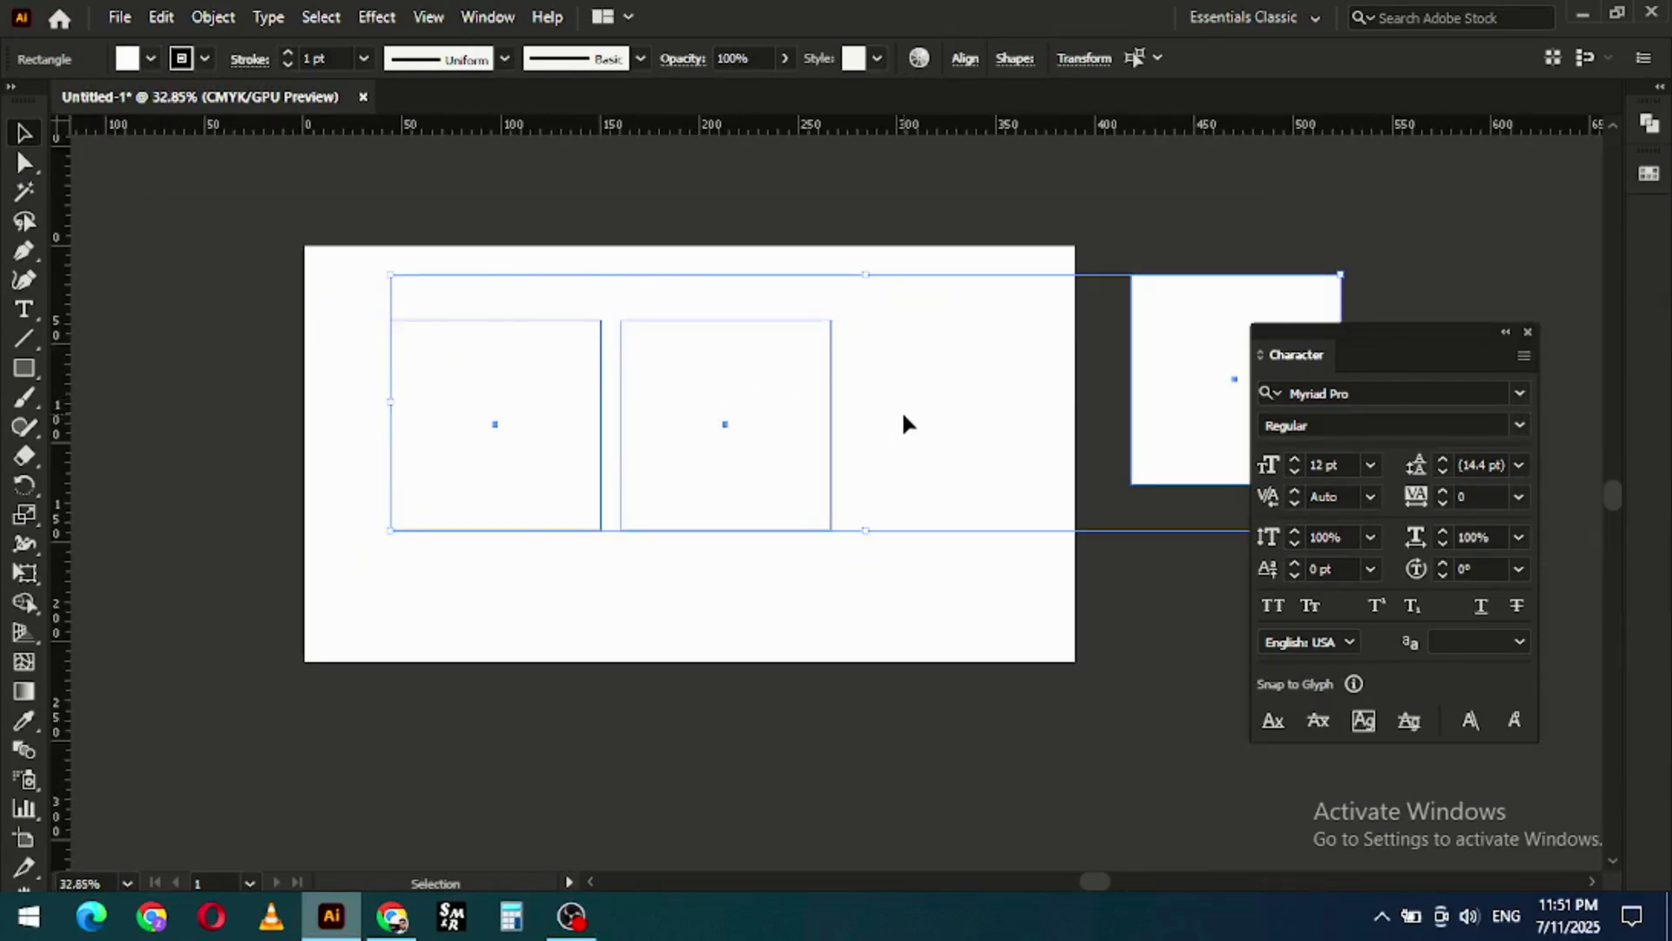
{"action": "left_click", "coordinate": [890, 394]}
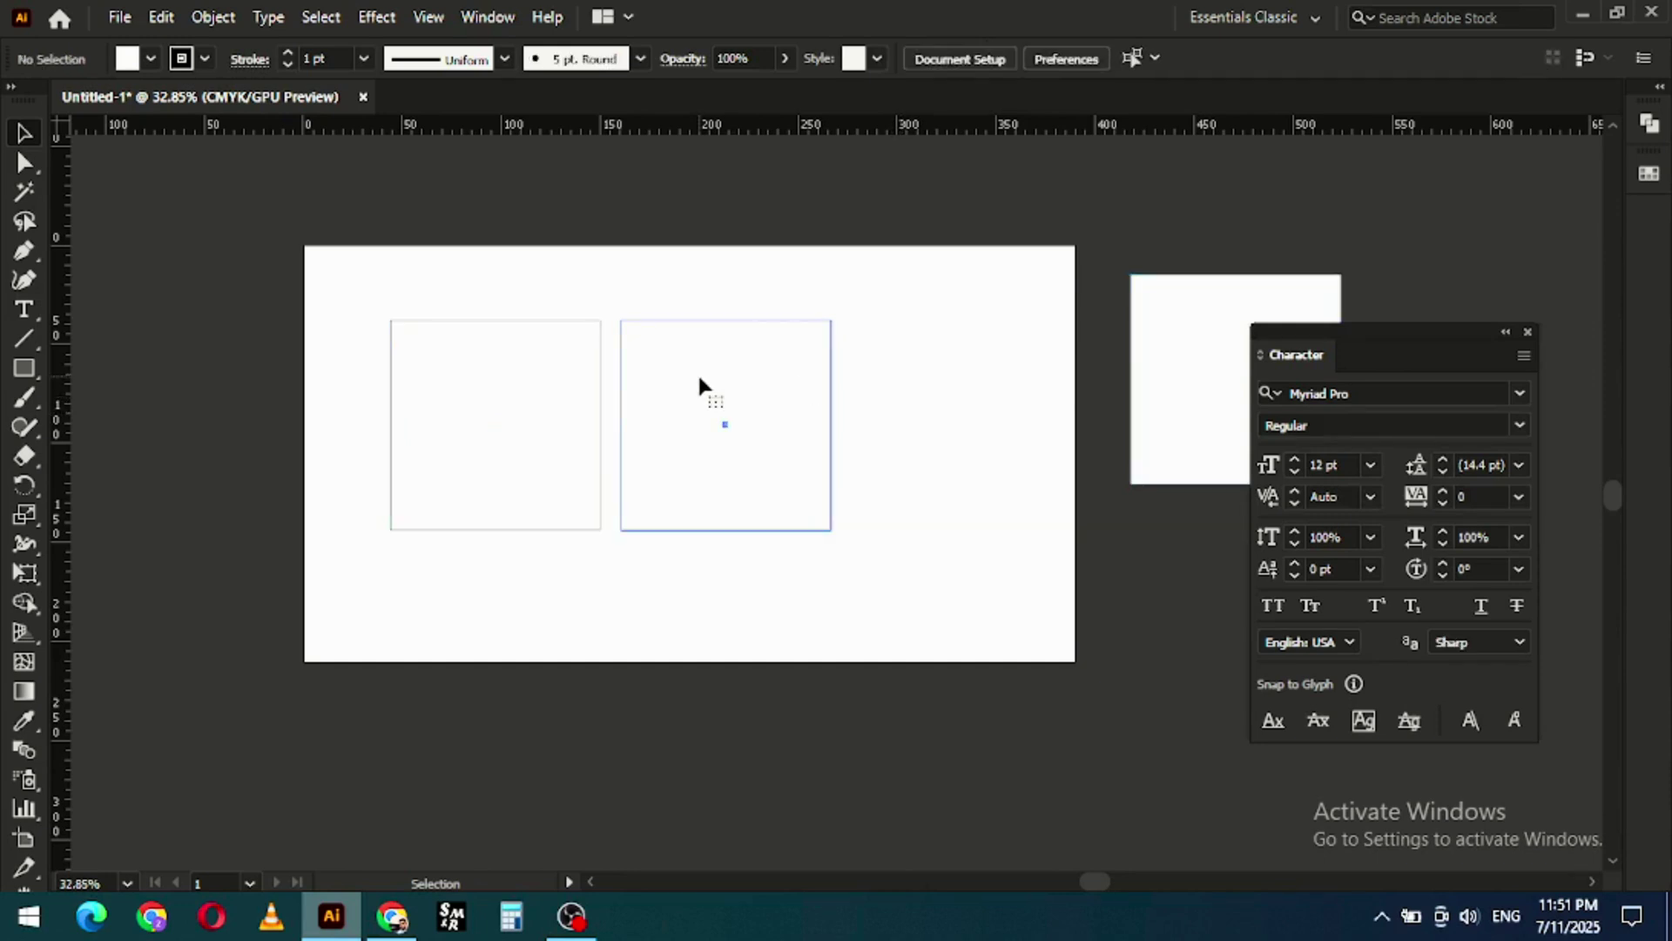
Step: Select only the objects on the active artboard with All on Active Artboard, and deselect them
{"action": "left_click", "coordinate": [698, 384]}
{"action": "left_click", "coordinate": [321, 16]}
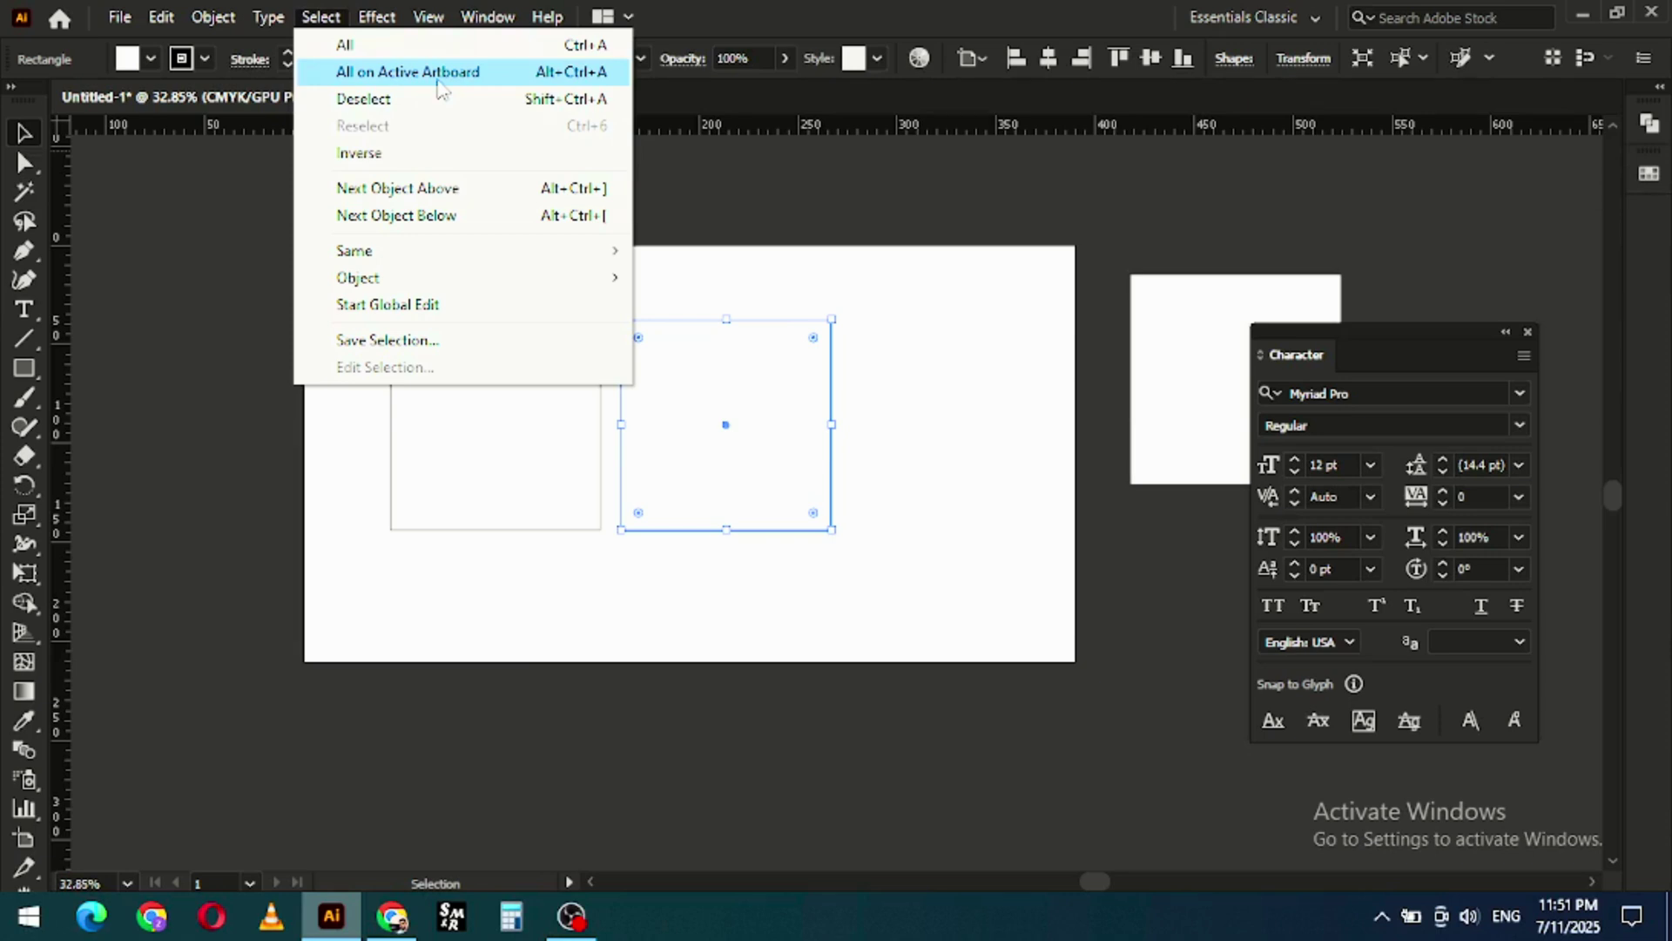
{"action": "left_click", "coordinate": [441, 74]}
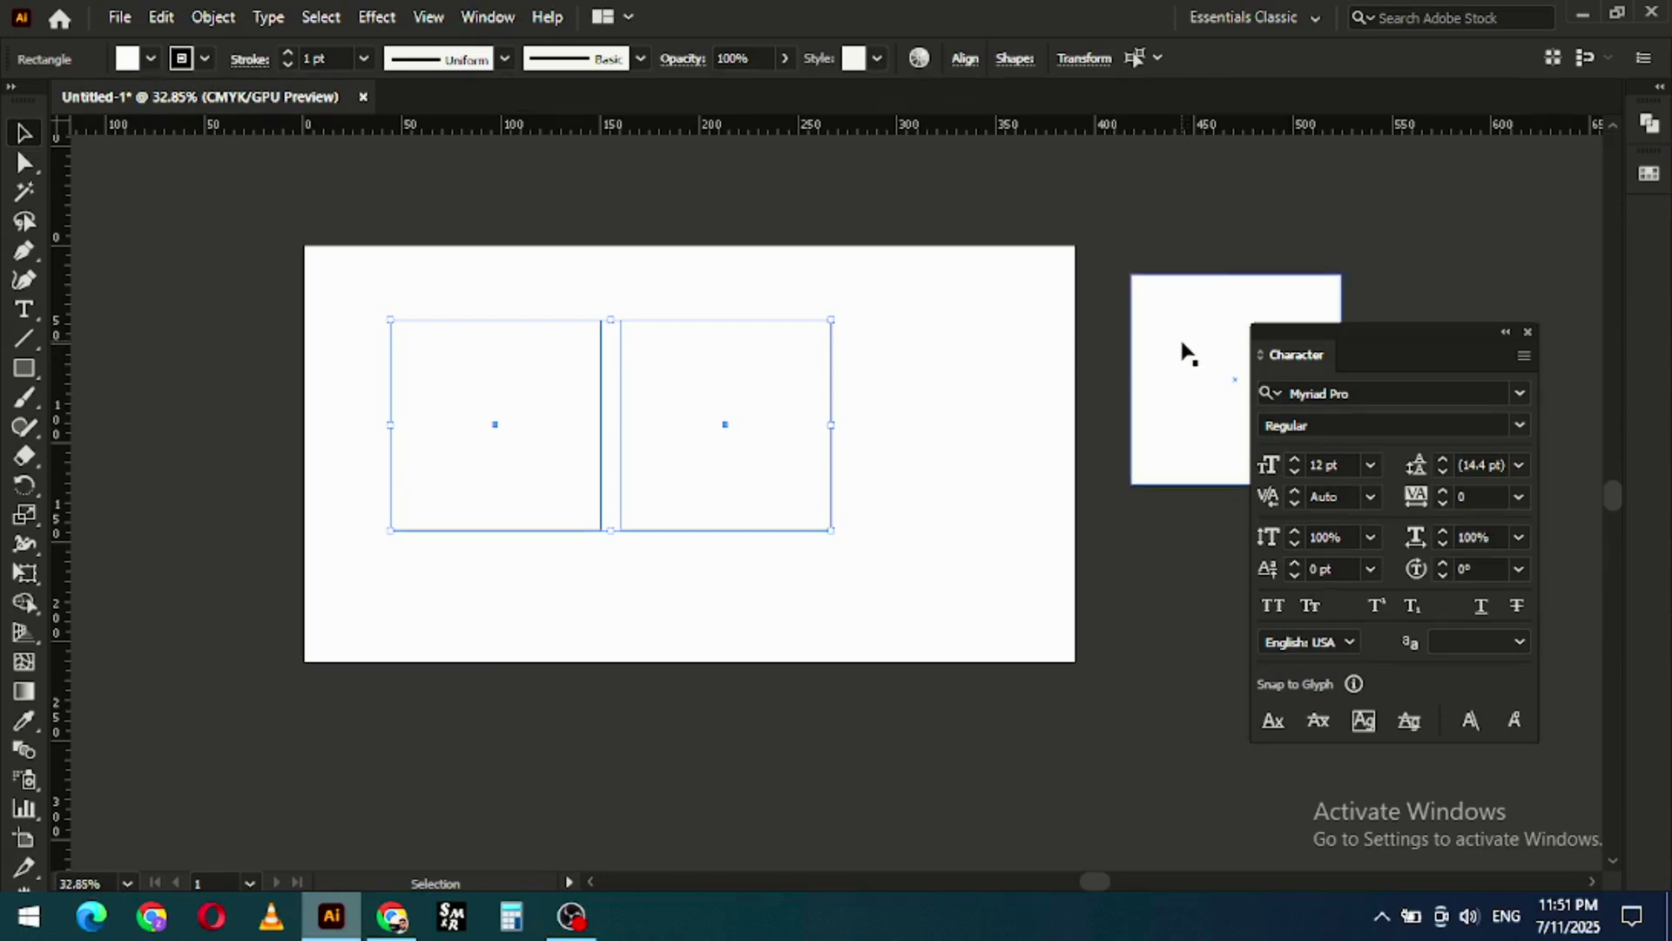
{"action": "left_click", "coordinate": [320, 17]}
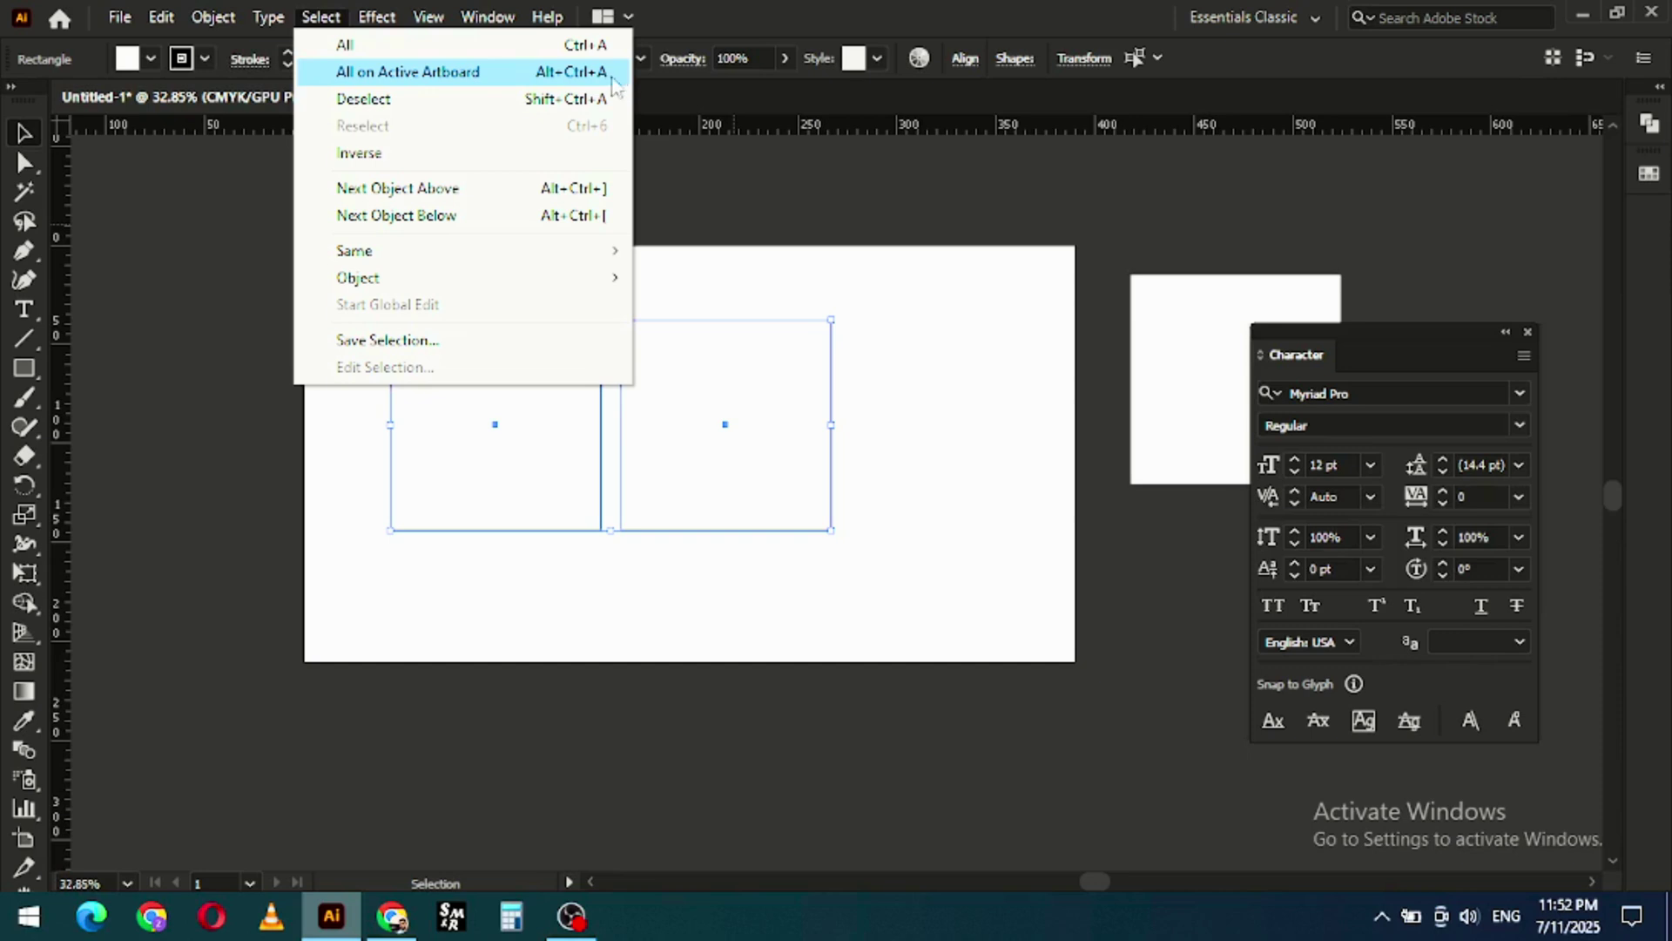
{"action": "left_click", "coordinate": [508, 101]}
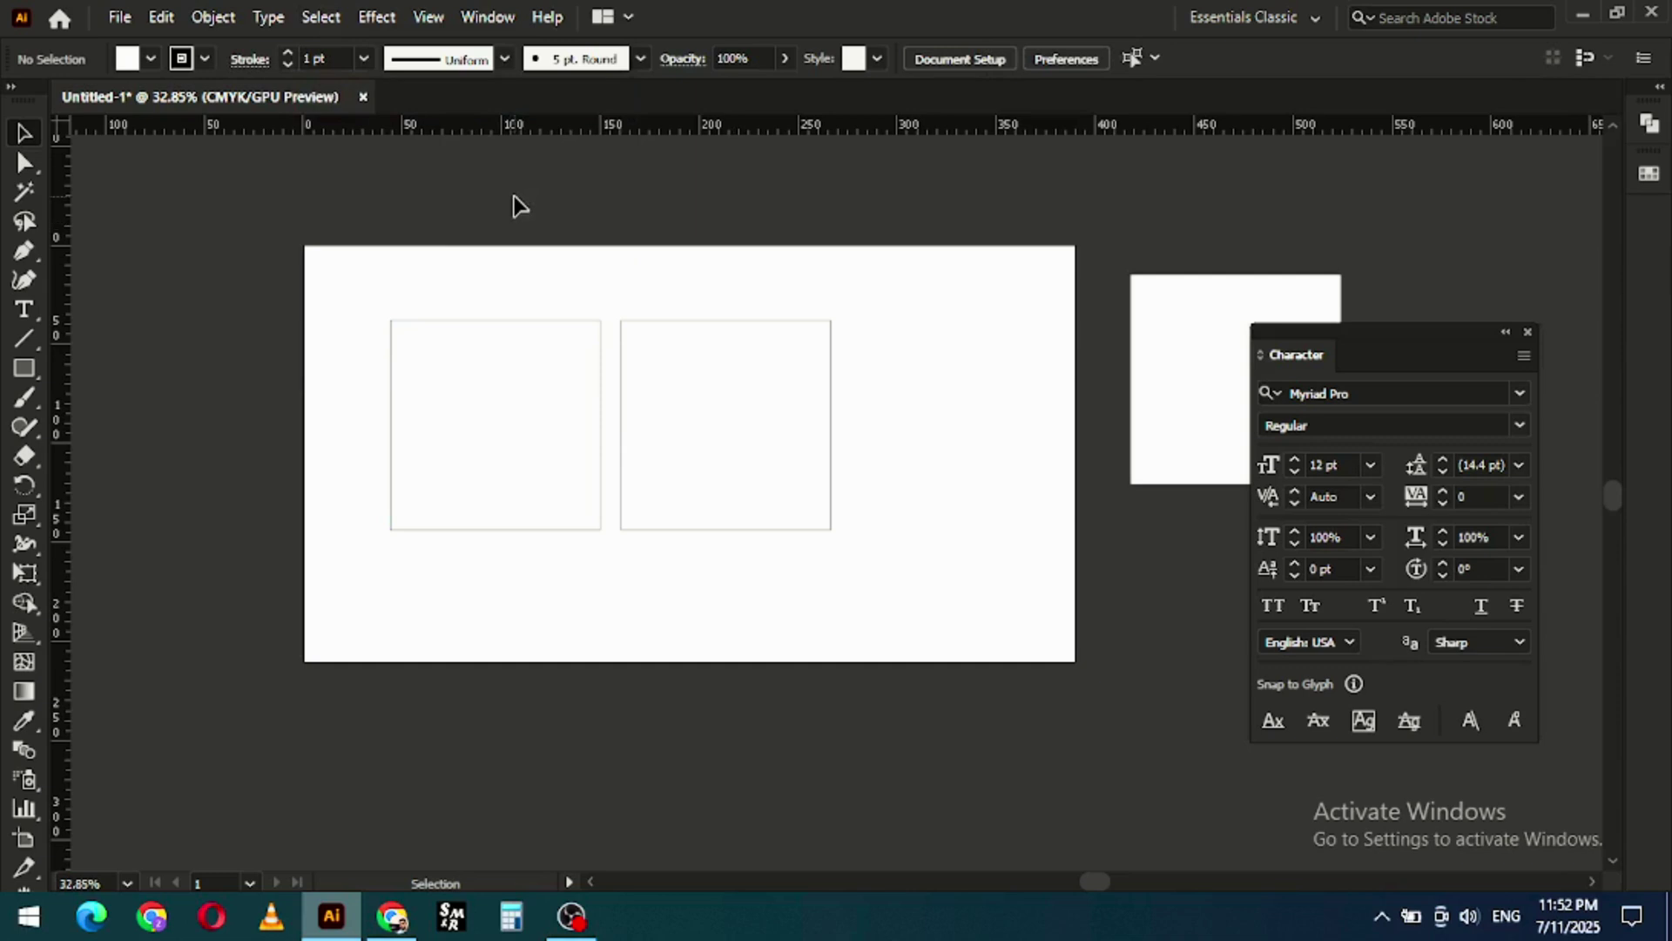
Step: Select the left square and invert the selection to the other two squares
{"action": "left_click", "coordinate": [449, 355]}
{"action": "left_click", "coordinate": [320, 16]}
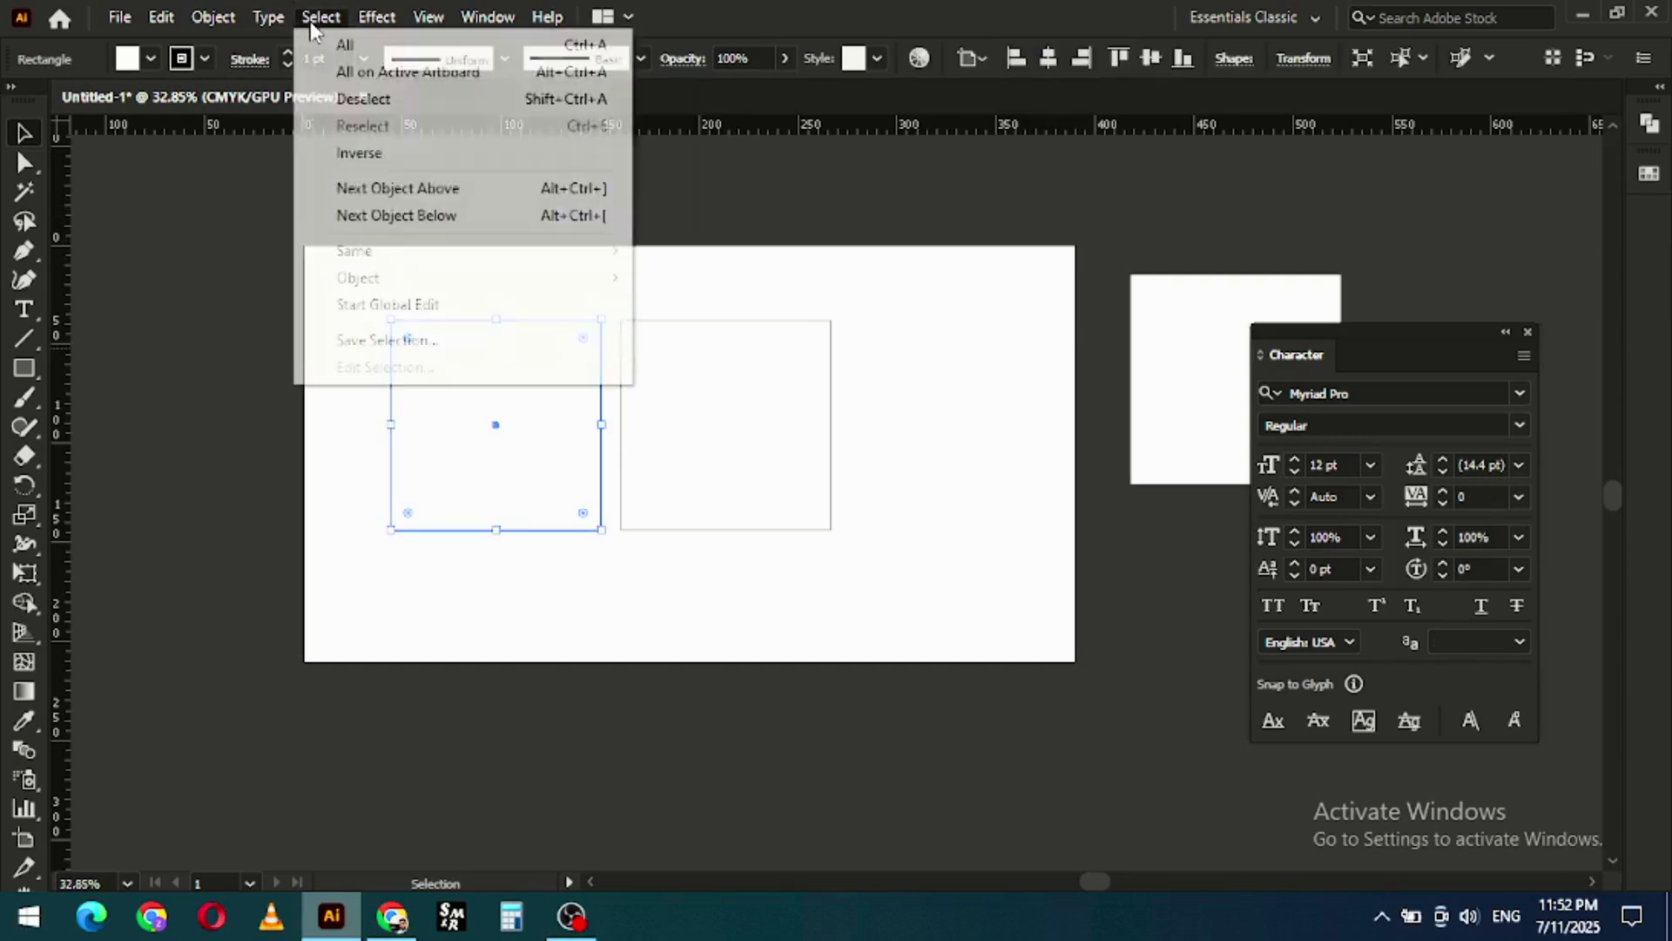
{"action": "left_click", "coordinate": [376, 155]}
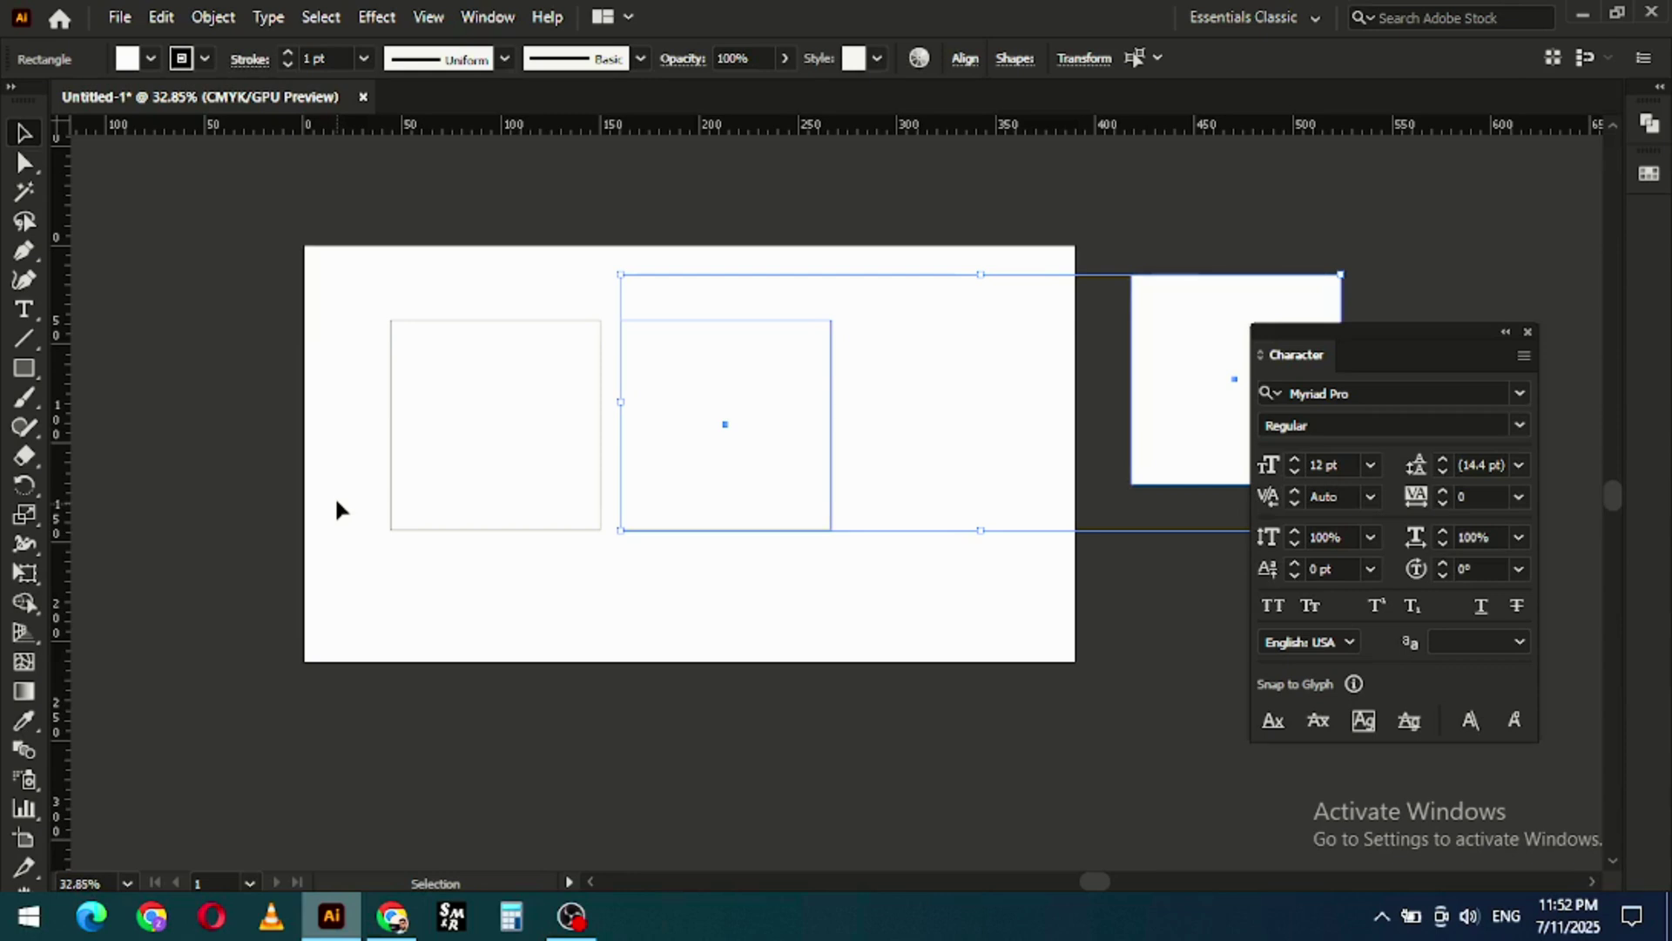
Step: Select the left square, apply Reselect to repeat the inverse selection, and clear the selection
{"action": "left_click", "coordinate": [489, 440]}
{"action": "left_click", "coordinate": [322, 15]}
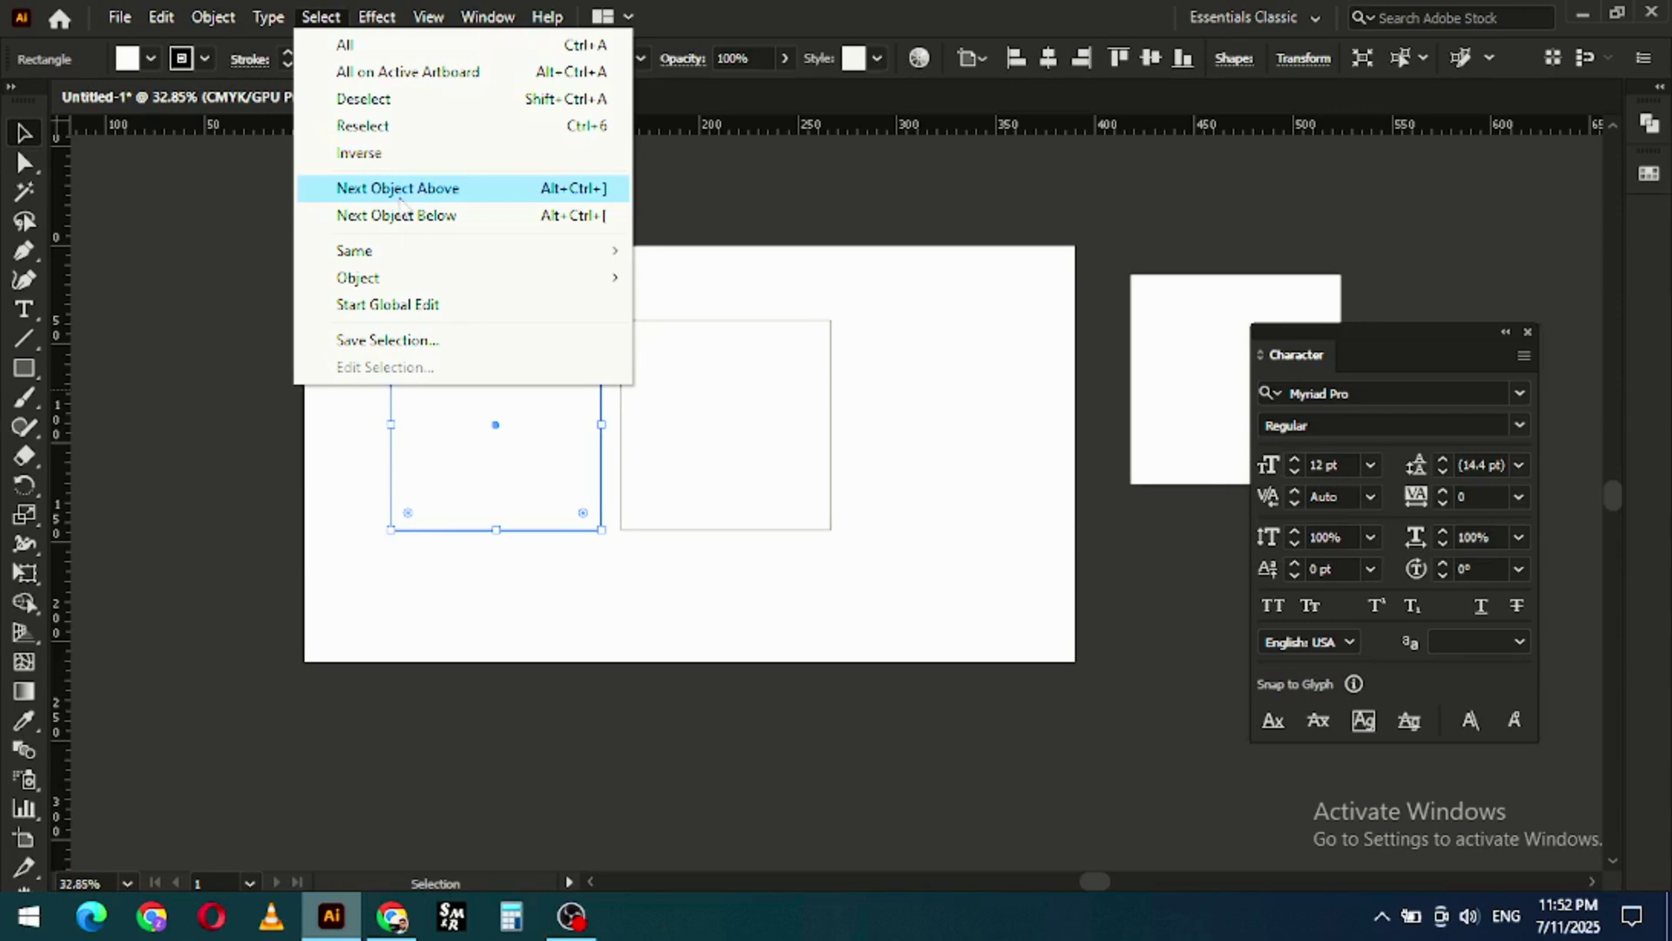
{"action": "left_click", "coordinate": [421, 128]}
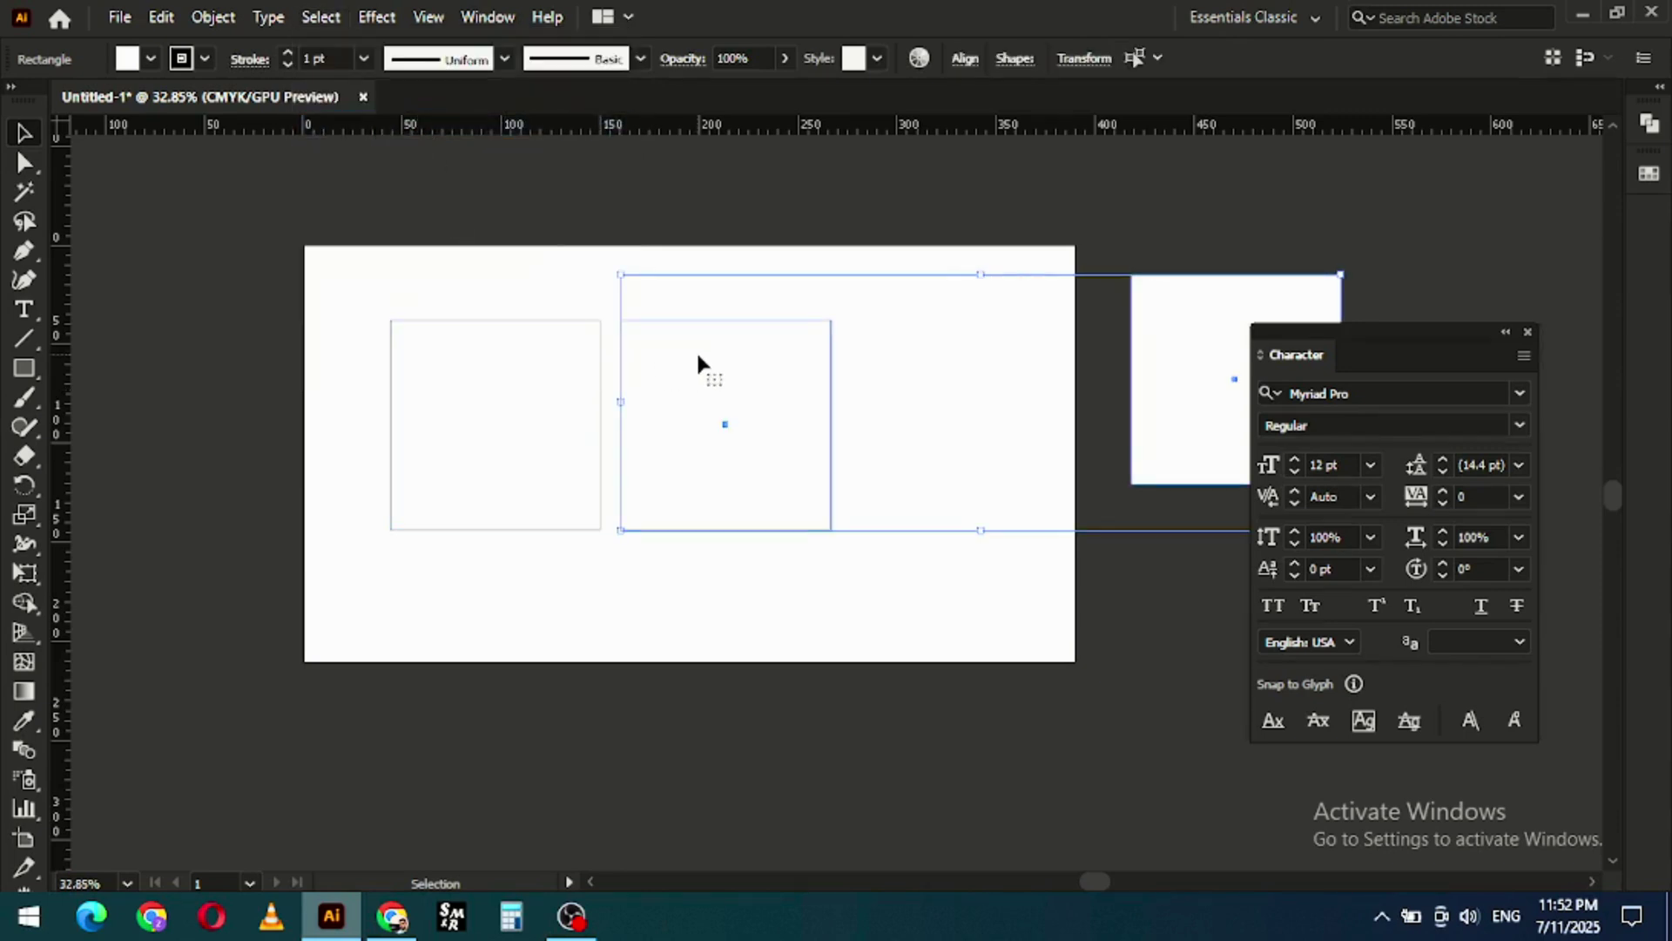
{"action": "left_click", "coordinate": [921, 462]}
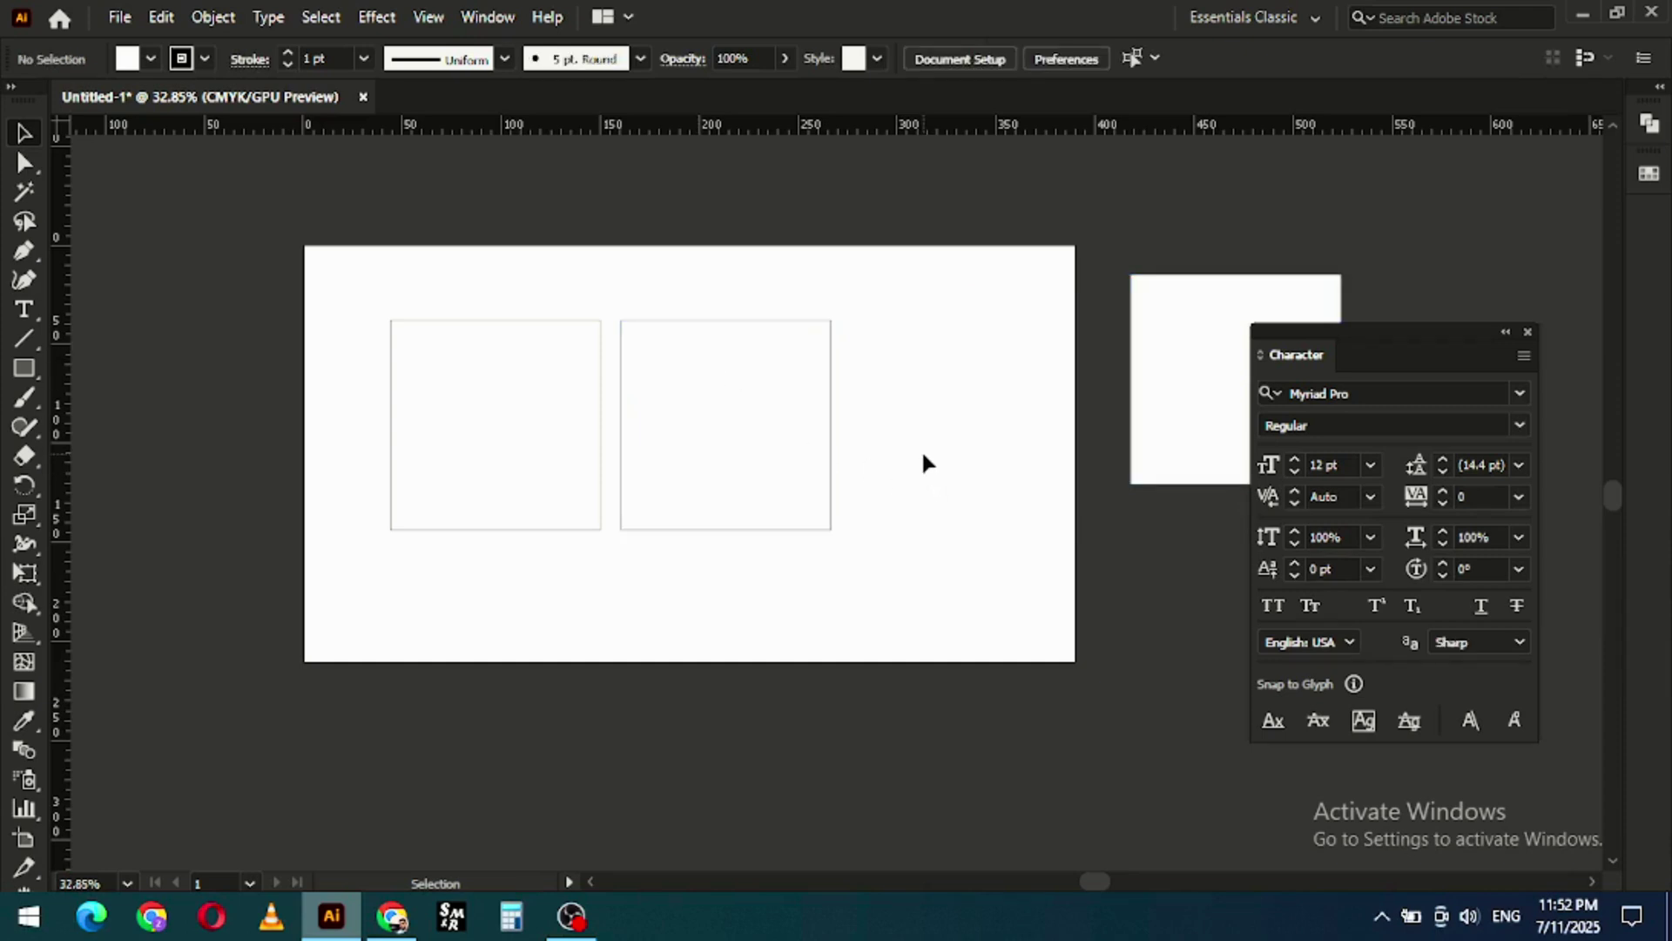
Step: Select the middle square and apply Reselect to select the left and off-artboard squares instead
{"action": "left_click", "coordinate": [737, 436]}
{"action": "left_click", "coordinate": [320, 17]}
{"action": "left_click", "coordinate": [400, 131]}
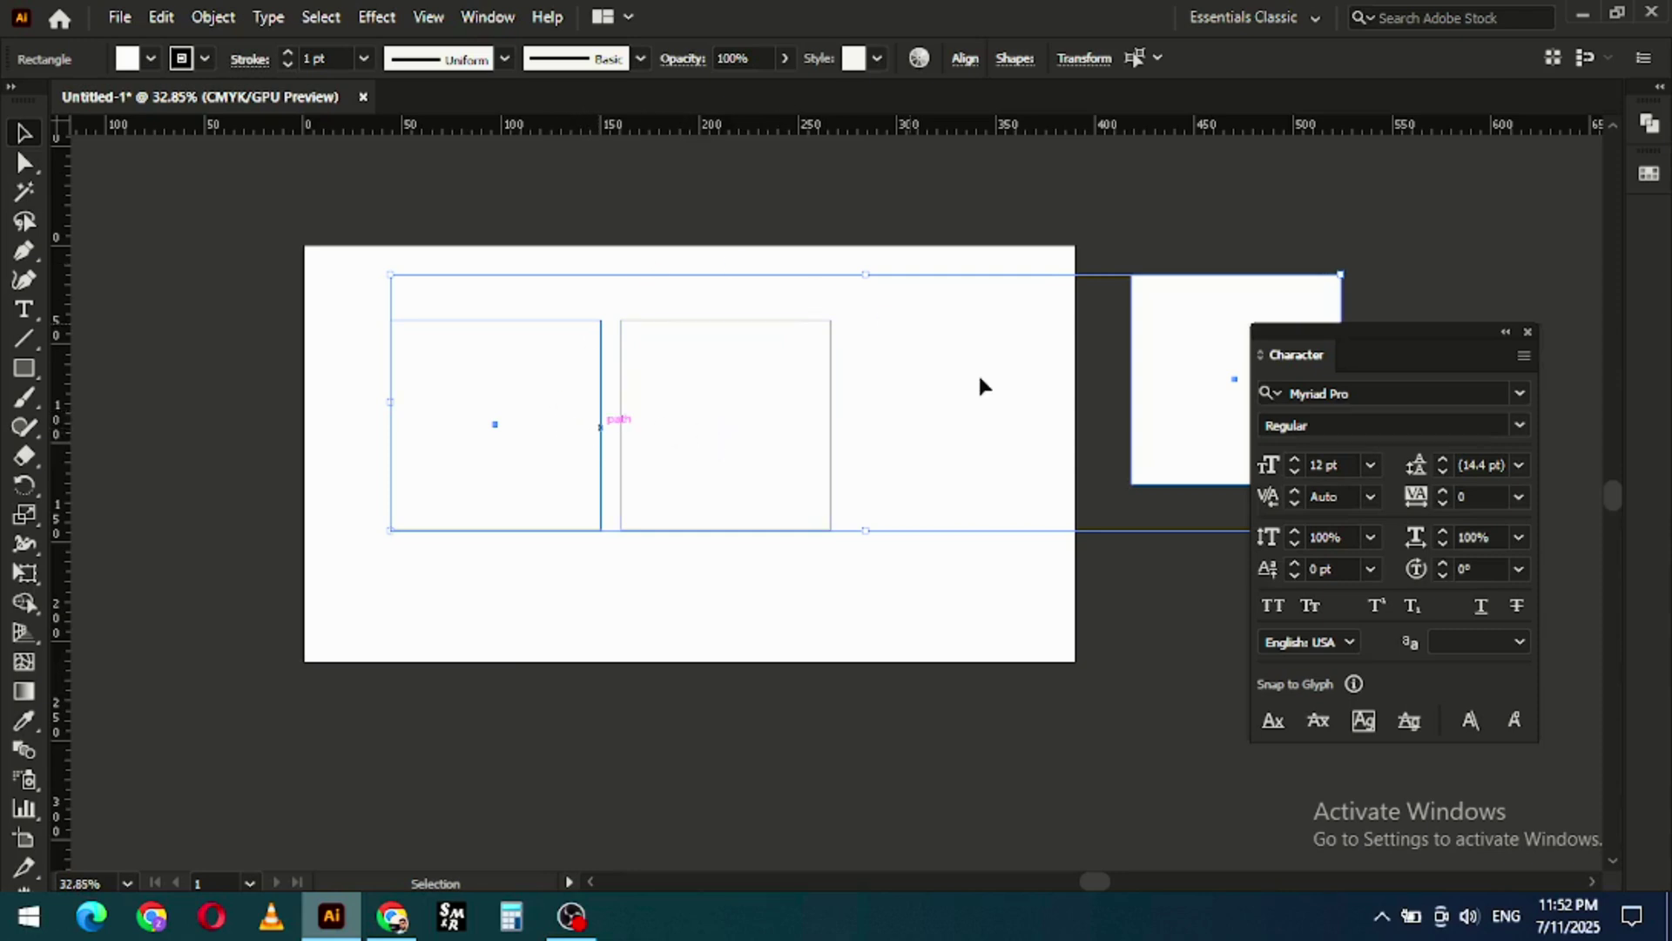
Step: Apply Next Object Above to the two selected squares and clear the selection
{"action": "left_click", "coordinate": [319, 19]}
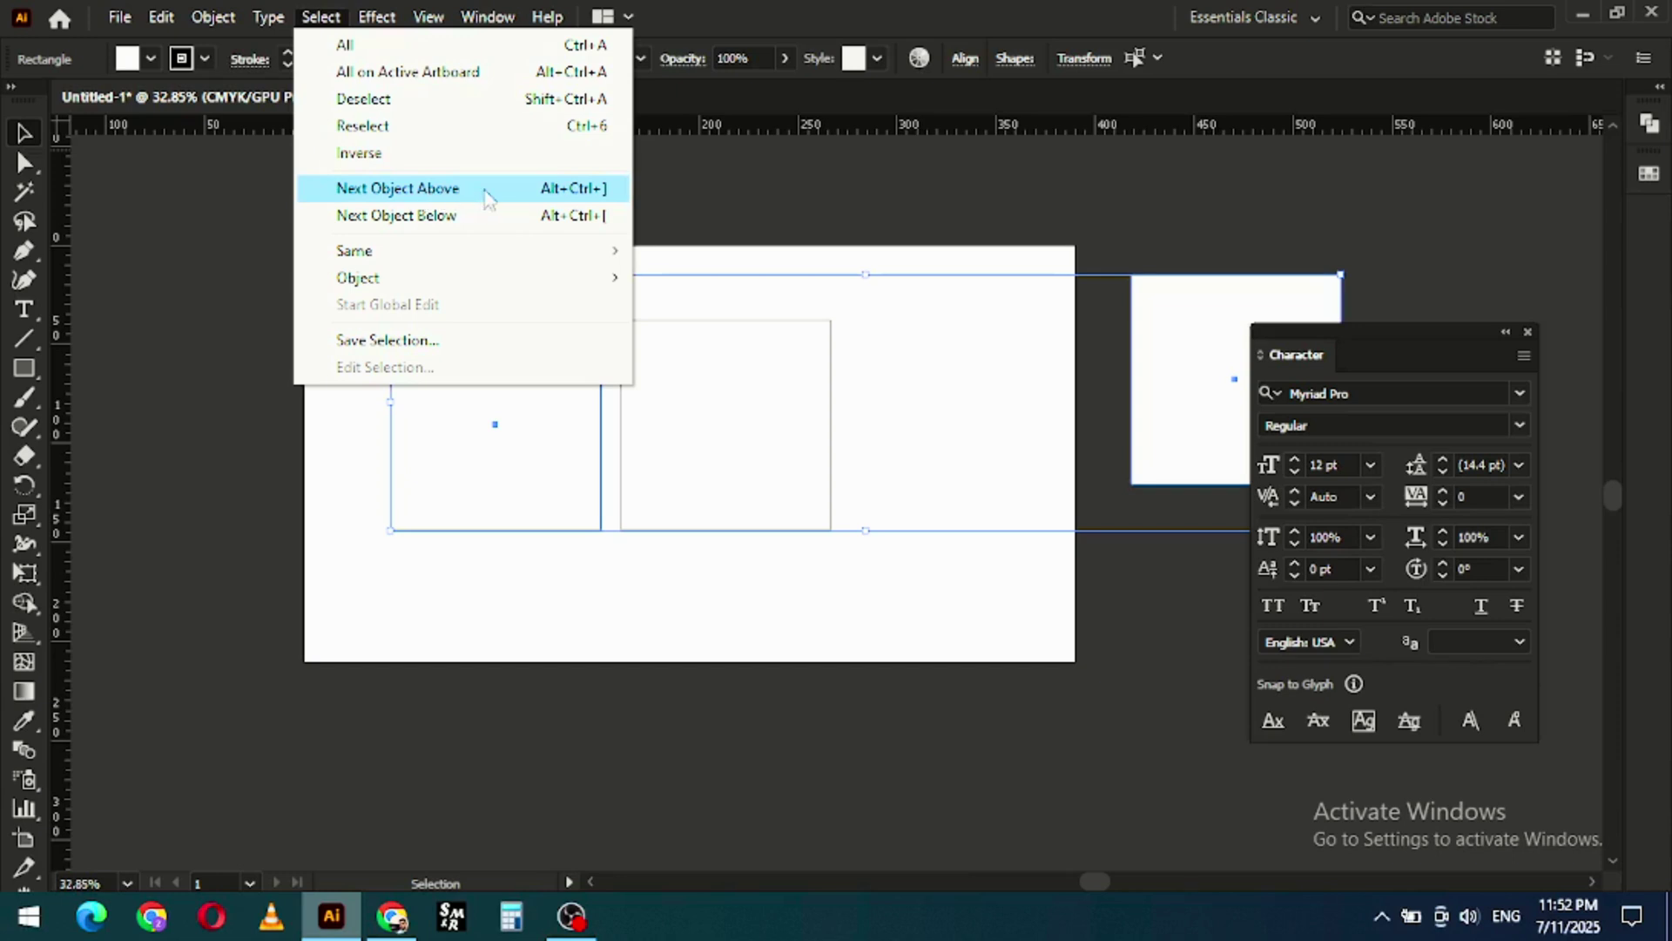
{"action": "left_click", "coordinate": [485, 192]}
{"action": "left_click", "coordinate": [923, 444]}
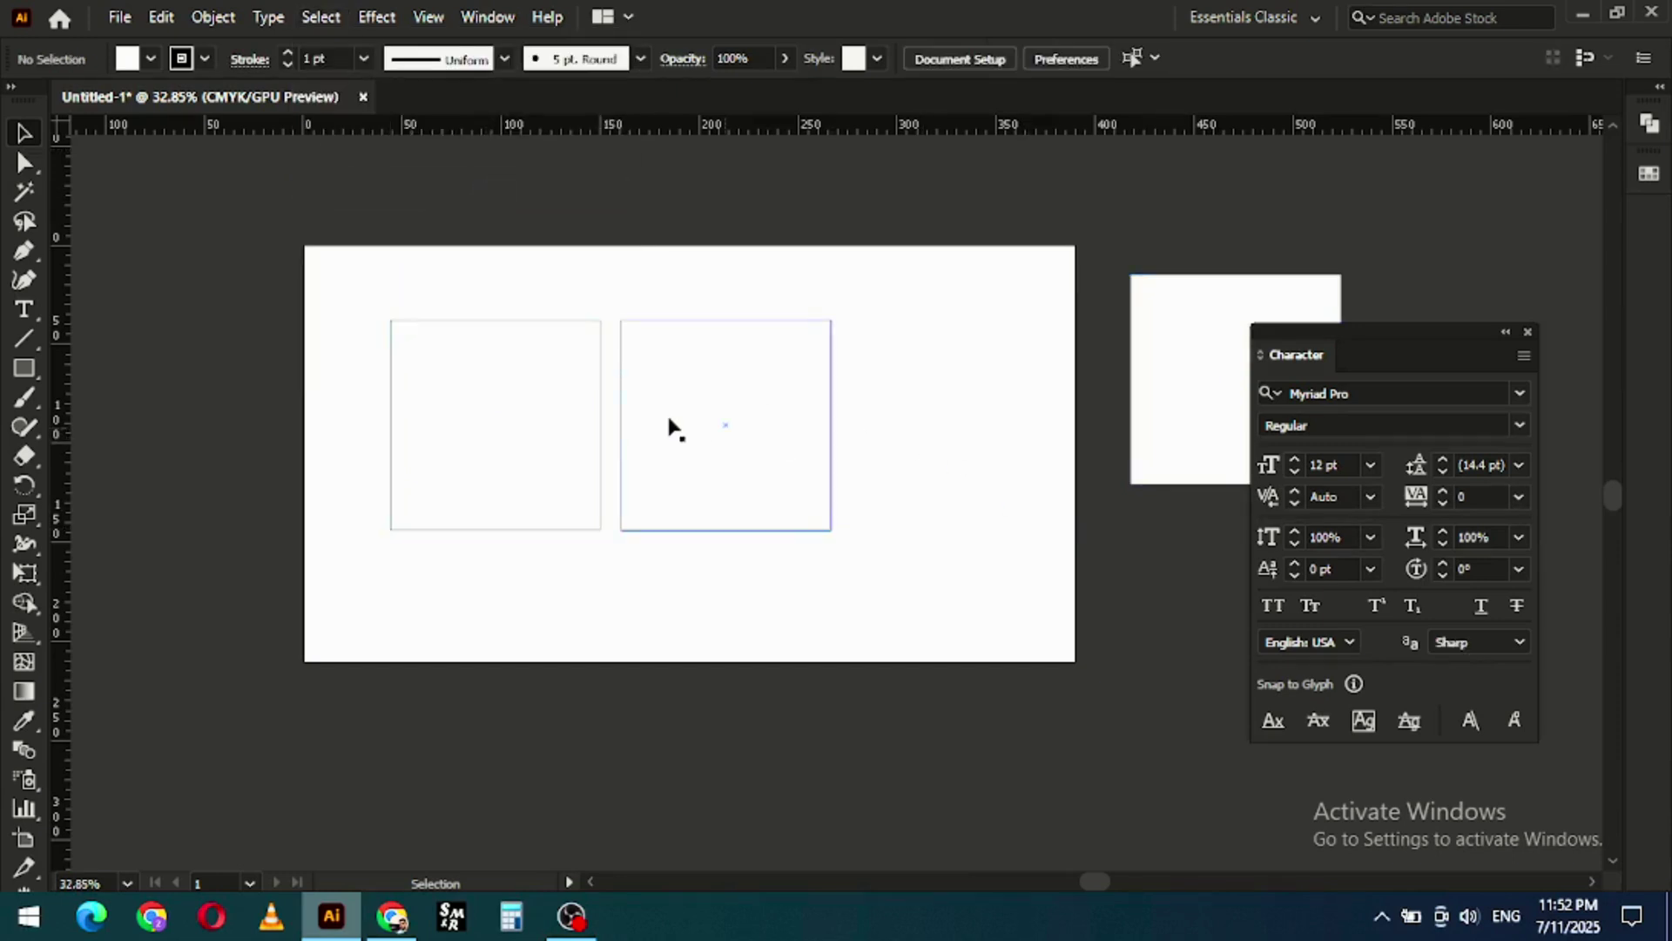
Step: Swap the middle square's fill and stroke to give it a solid black fill, and deselect it
{"action": "key", "text": "ctrl+equal"}
{"action": "left_click", "coordinate": [723, 422]}
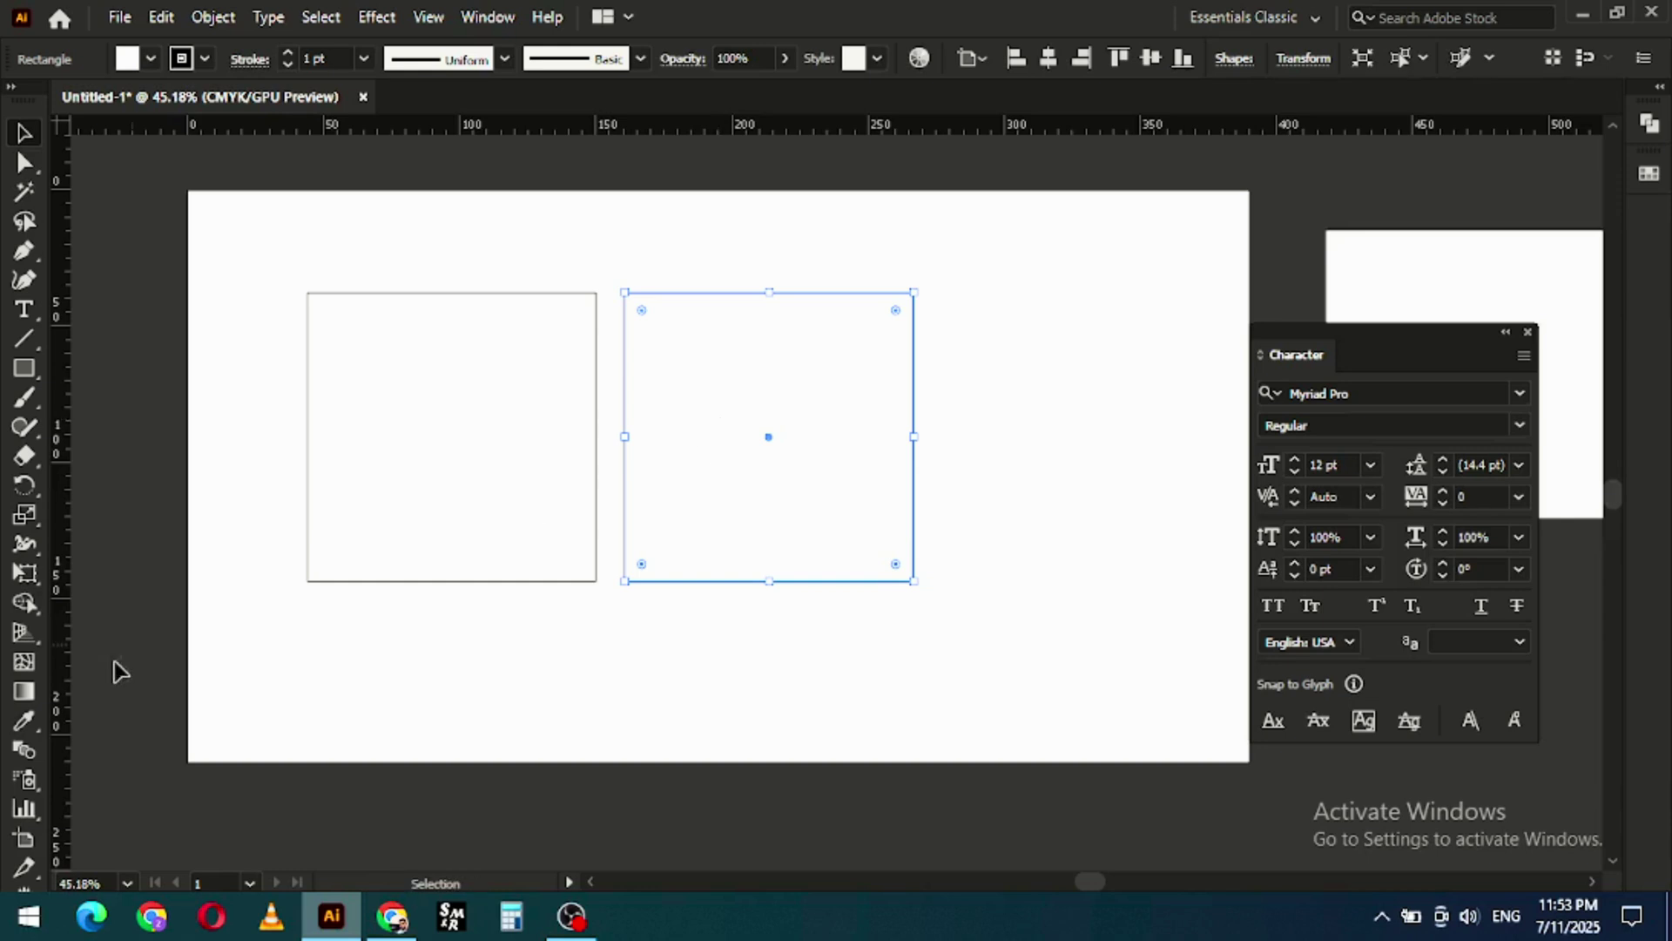
{"action": "key", "text": "shift+x"}
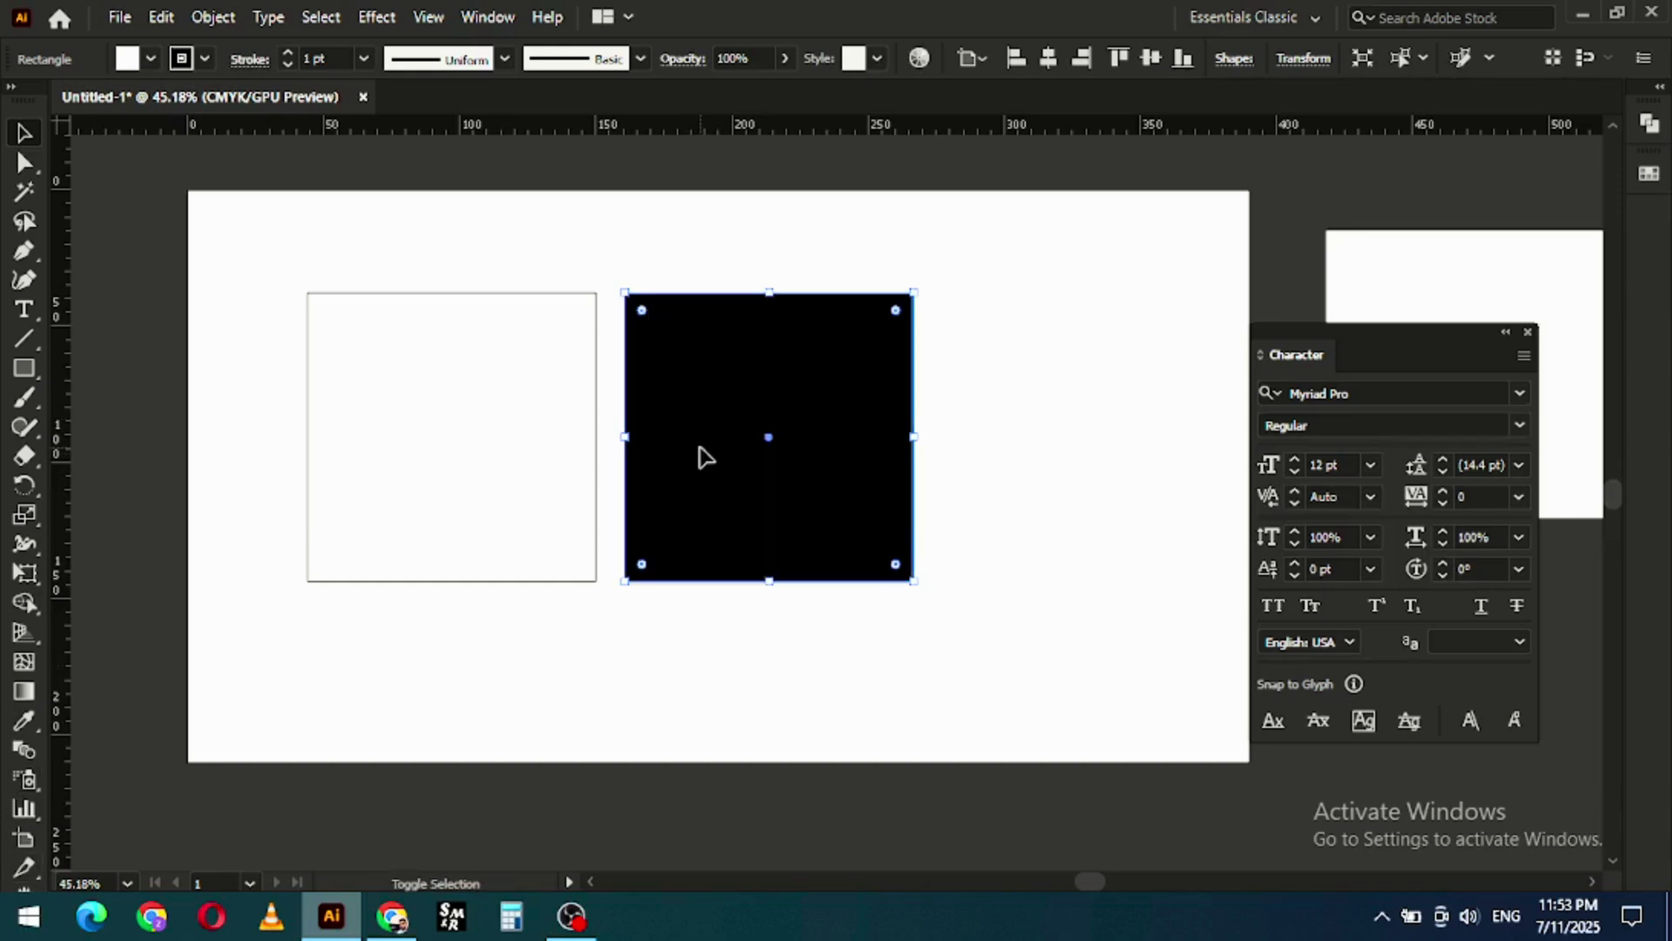
{"action": "scroll", "coordinate": [702, 459], "scroll_direction": "up", "scroll_amount": 2}
{"action": "scroll", "coordinate": [697, 505], "scroll_direction": "down", "scroll_amount": 3}
{"action": "left_click", "coordinate": [698, 485]}
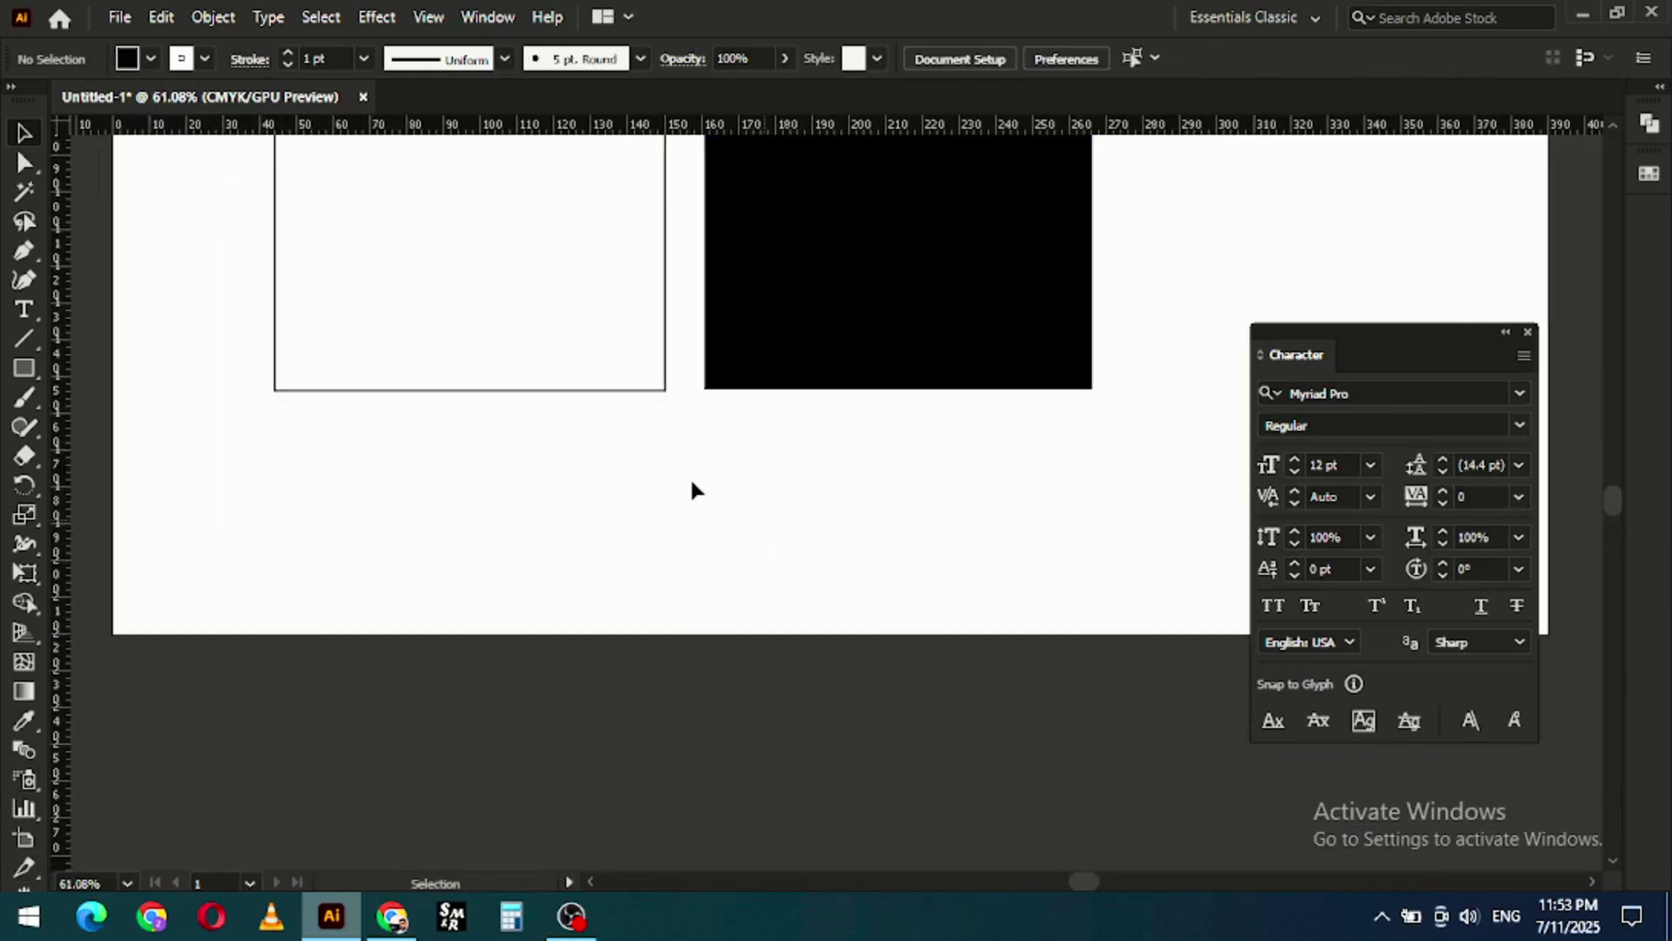
Step: Move the black square so it overlaps the lower-right corner of the white square
{"action": "scroll", "coordinate": [698, 586], "scroll_direction": "up", "scroll_amount": 2}
{"action": "scroll", "coordinate": [844, 616], "scroll_direction": "down", "scroll_amount": 3}
{"action": "left_click_drag", "start_coordinate": [747, 445], "coordinate": [664, 472]}
Step: Select the white square and shift the selection to the black square with Next Object Above
{"action": "left_click", "coordinate": [545, 261]}
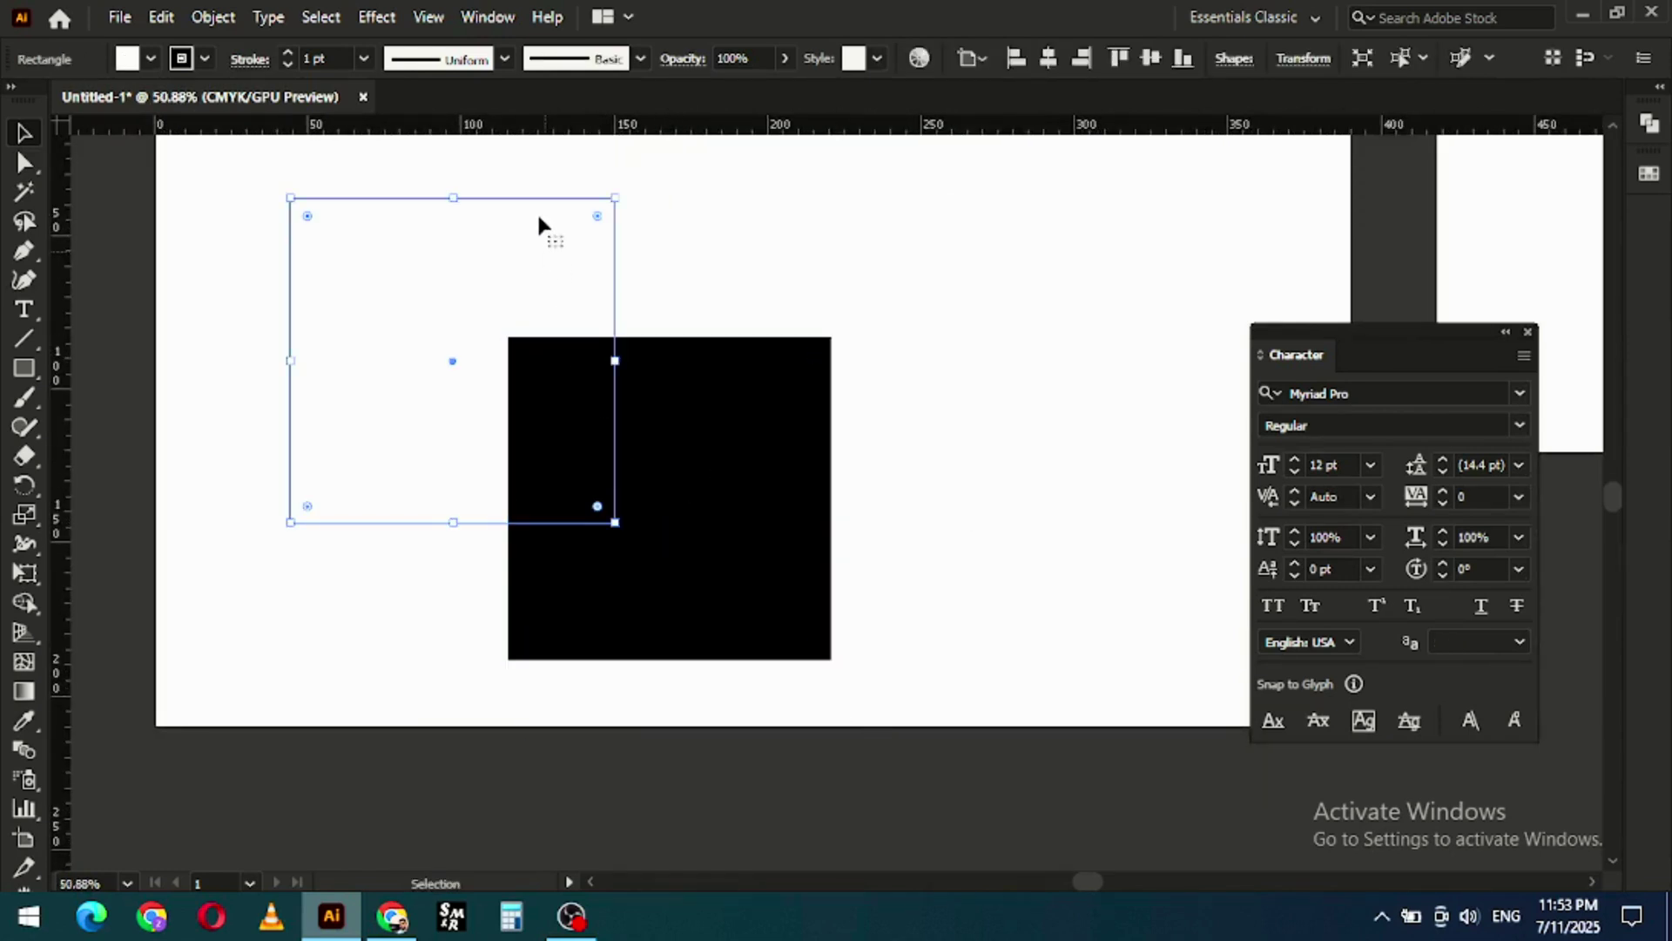
{"action": "left_click", "coordinate": [319, 18]}
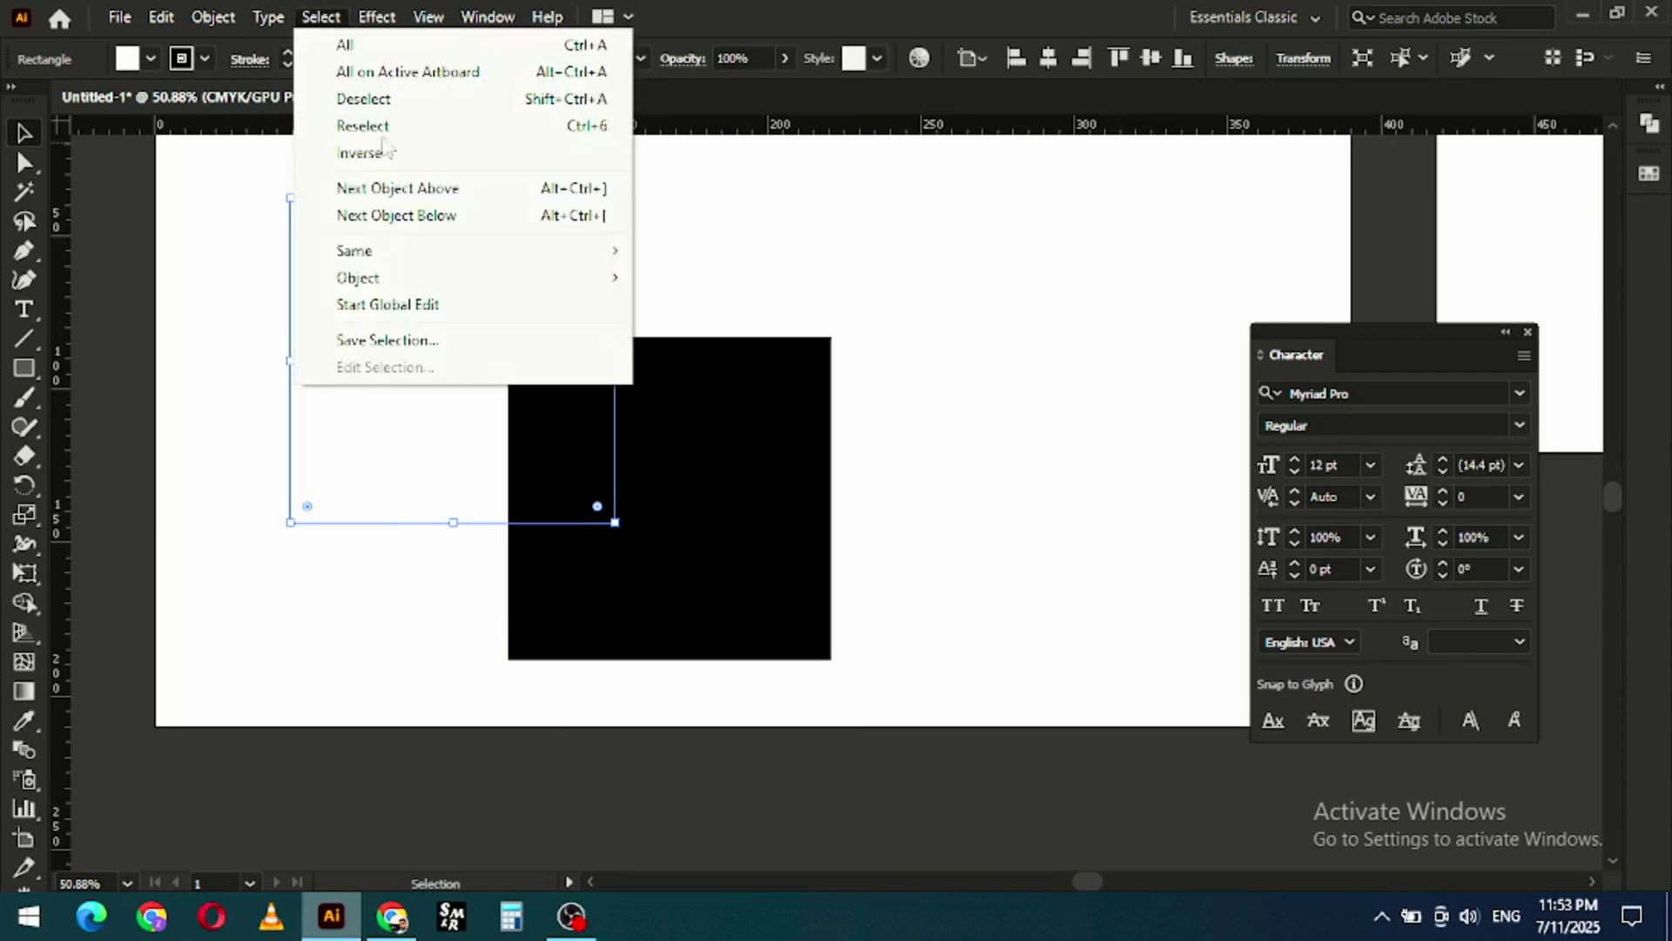
{"action": "left_click", "coordinate": [484, 189]}
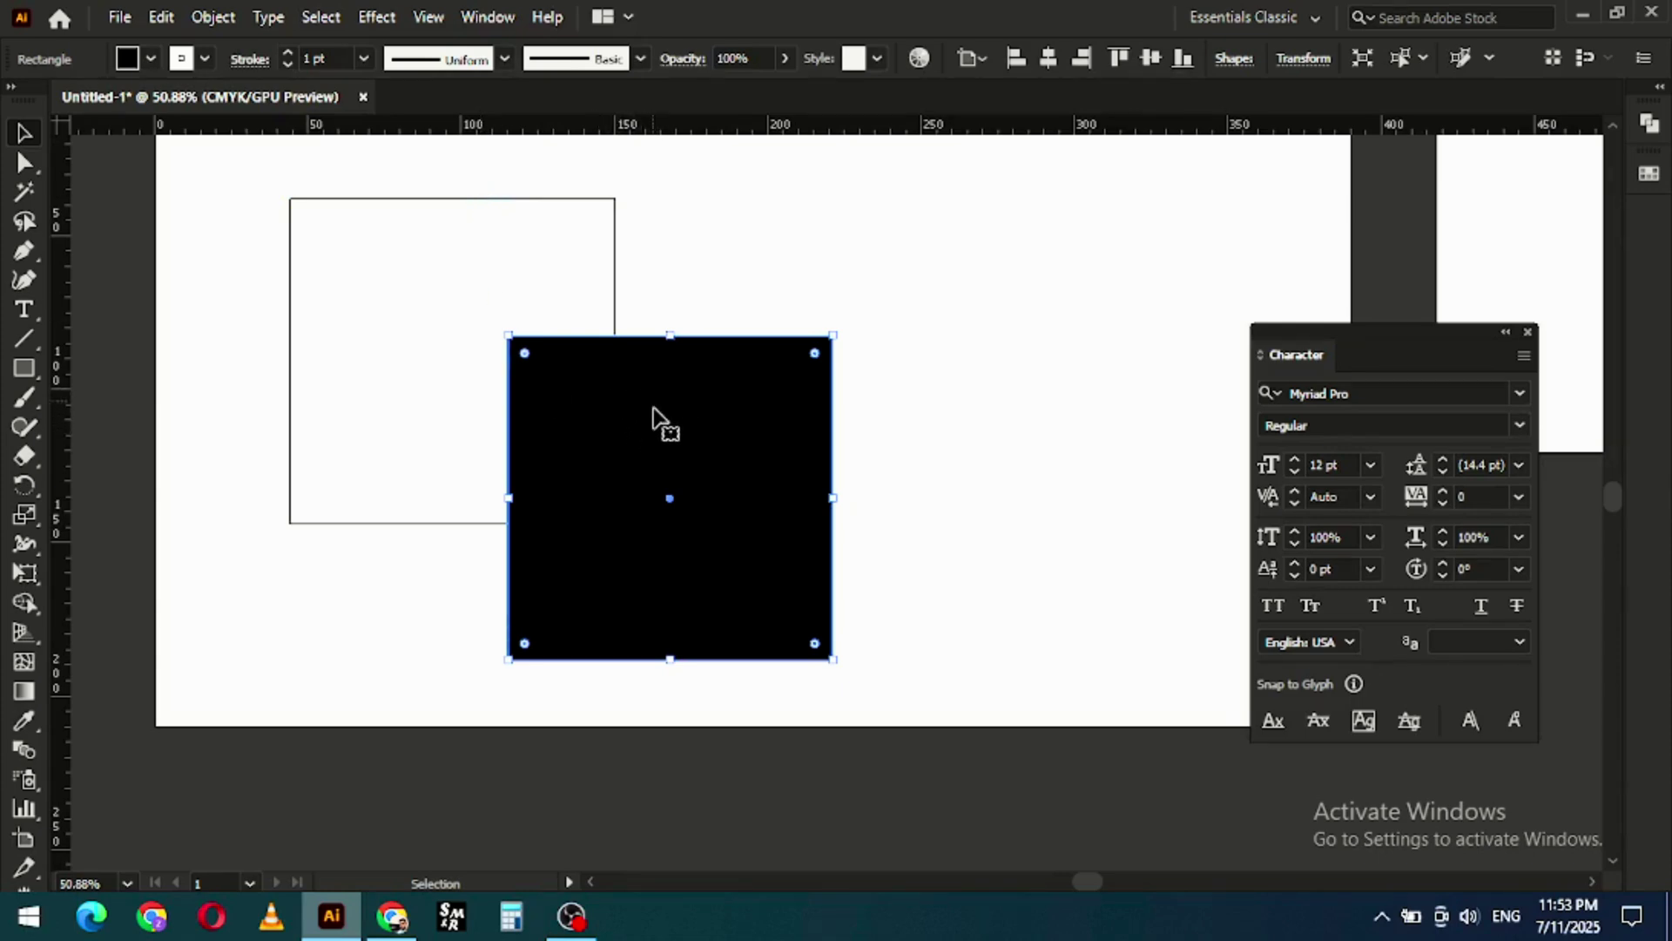
Step: Duplicate the black square slightly down and to the right, and fill the copy with yellow
{"action": "left_click_drag", "start_coordinate": [653, 446], "coordinate": [715, 494]}
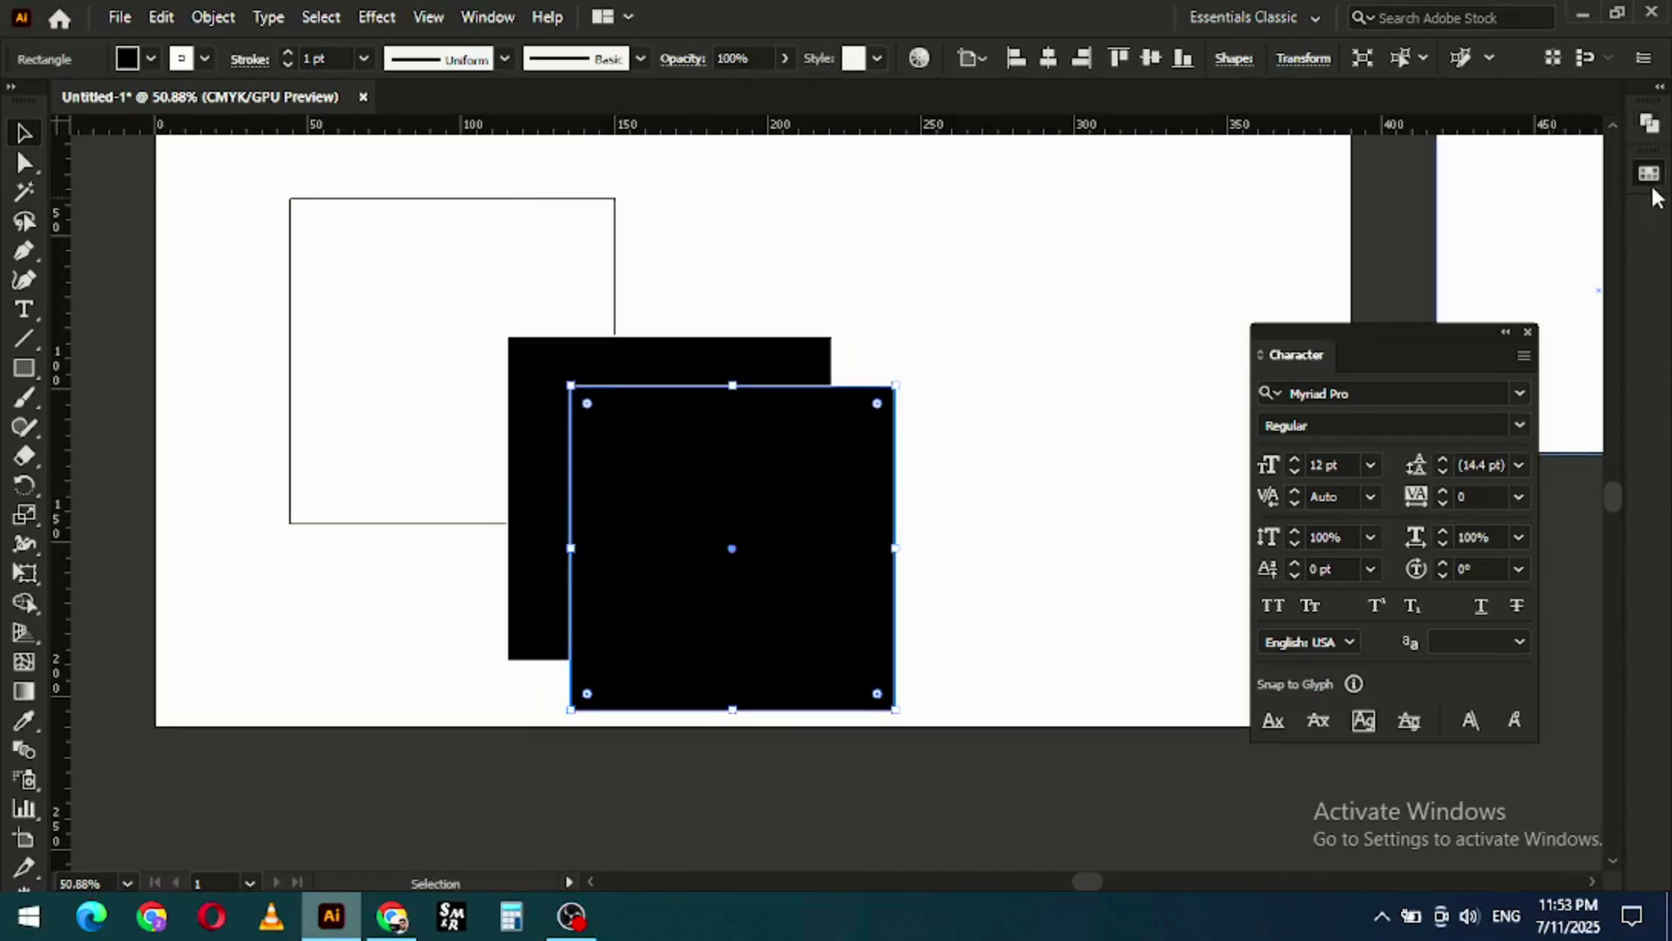
{"action": "left_click", "coordinate": [1648, 173]}
{"action": "left_click", "coordinate": [1432, 242]}
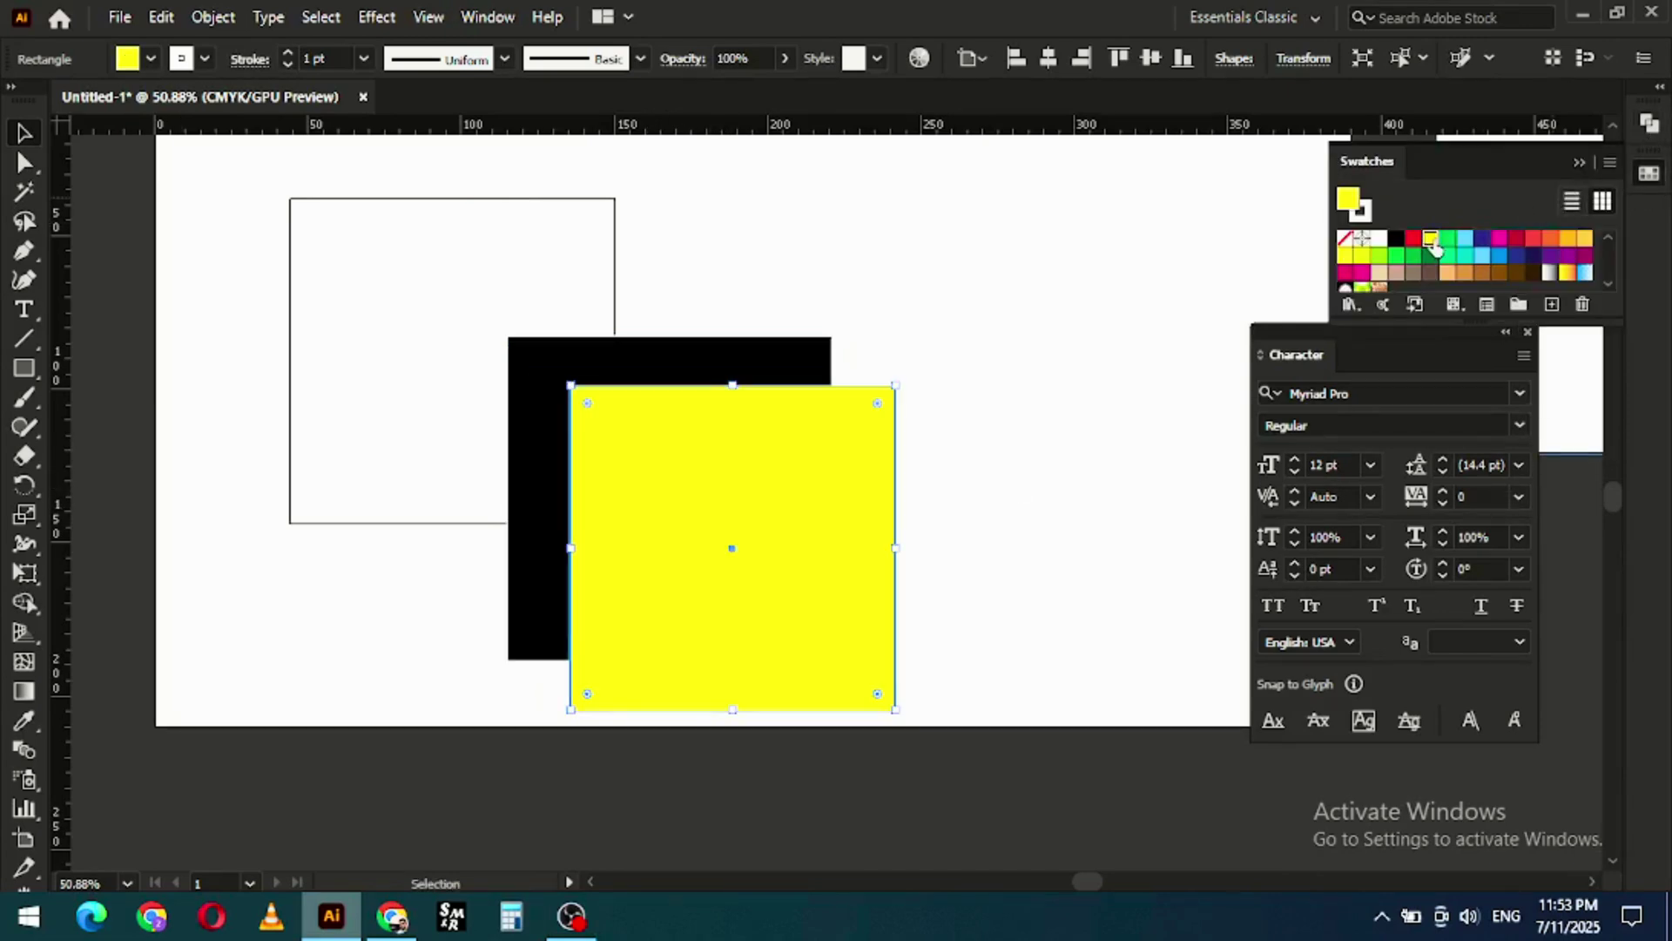
{"action": "left_click", "coordinate": [1002, 369]}
Step: From the white square, select the black square stacked directly over it with Next Object Above
{"action": "left_click", "coordinate": [644, 366]}
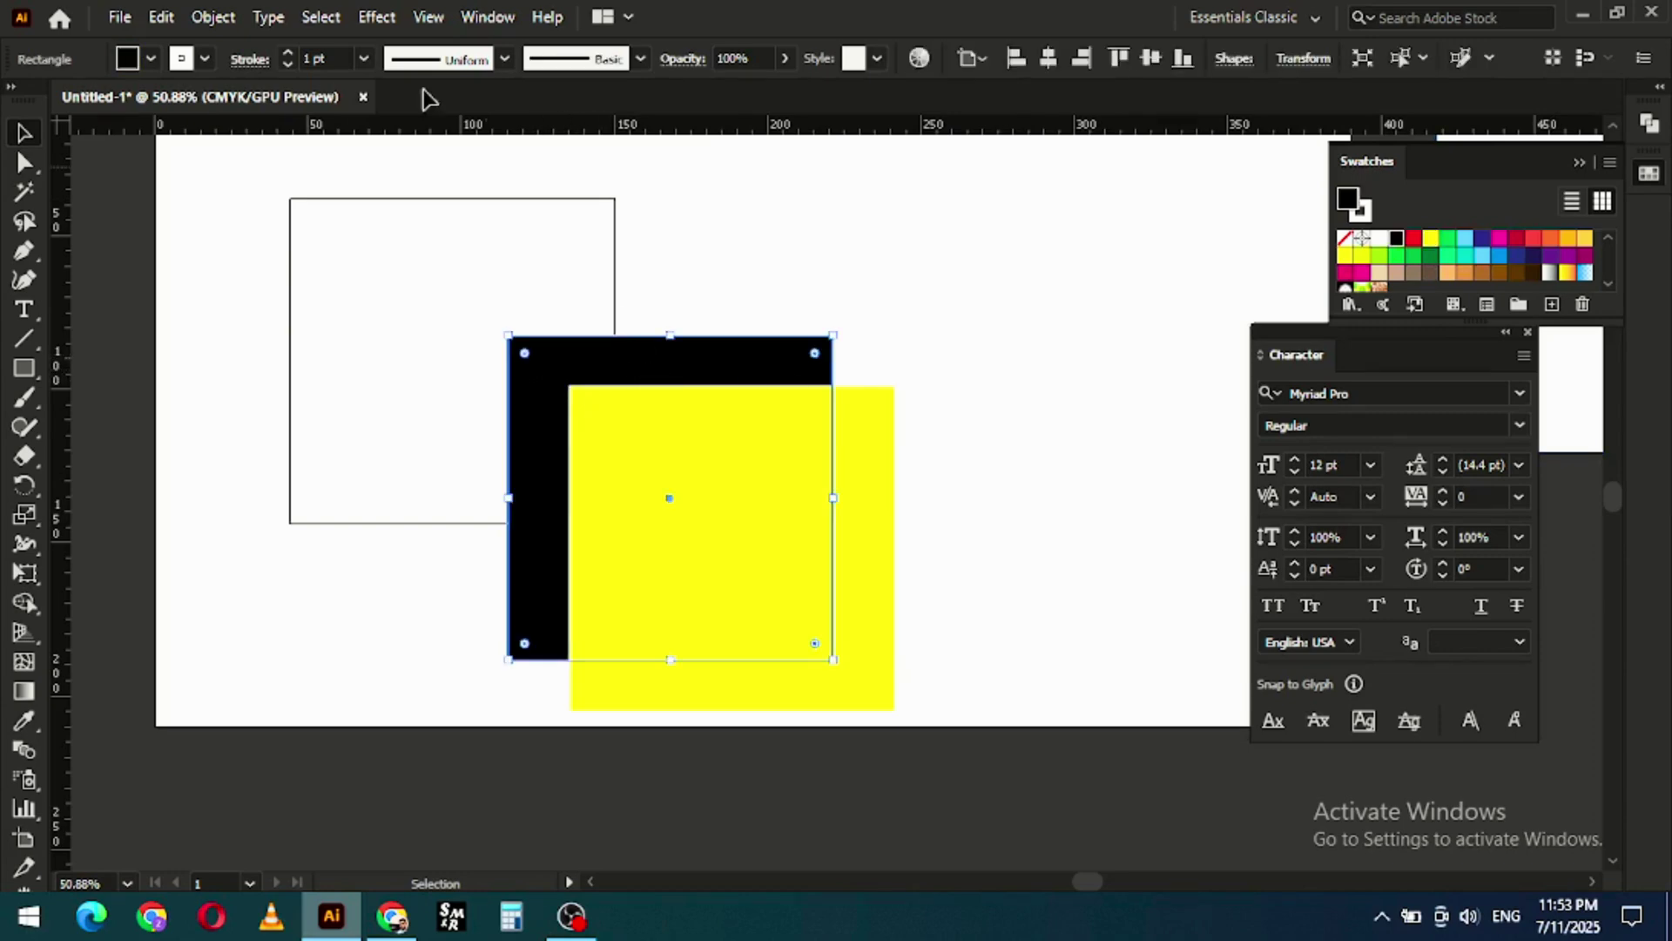
{"action": "left_click", "coordinate": [460, 249]}
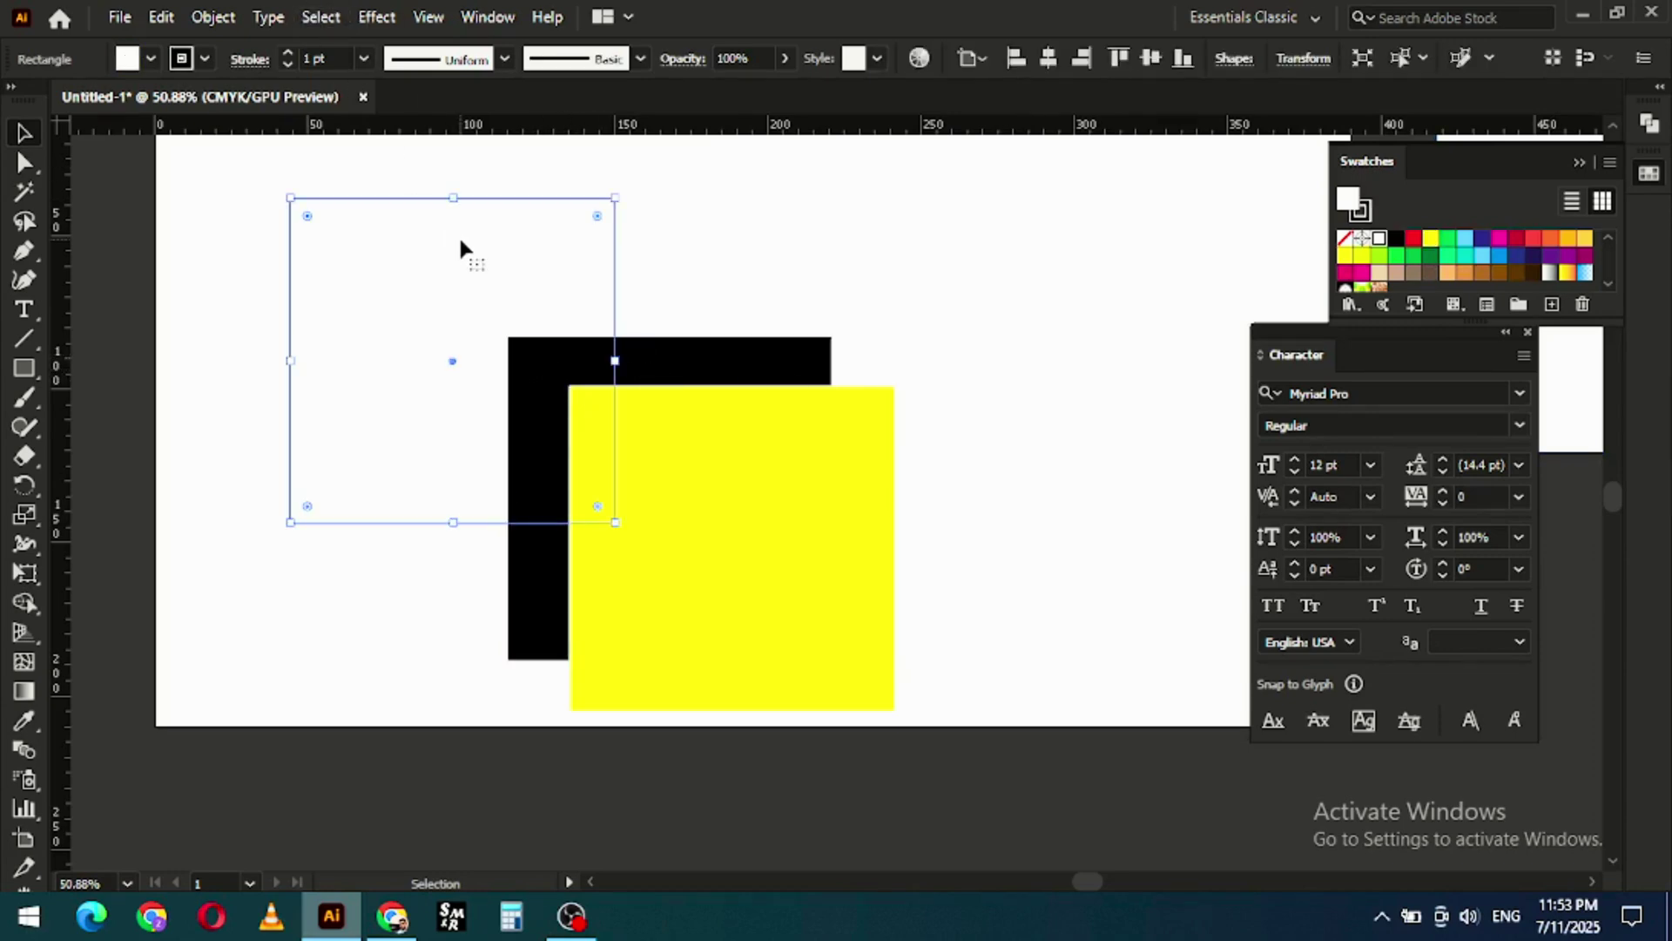
{"action": "left_click", "coordinate": [316, 17]}
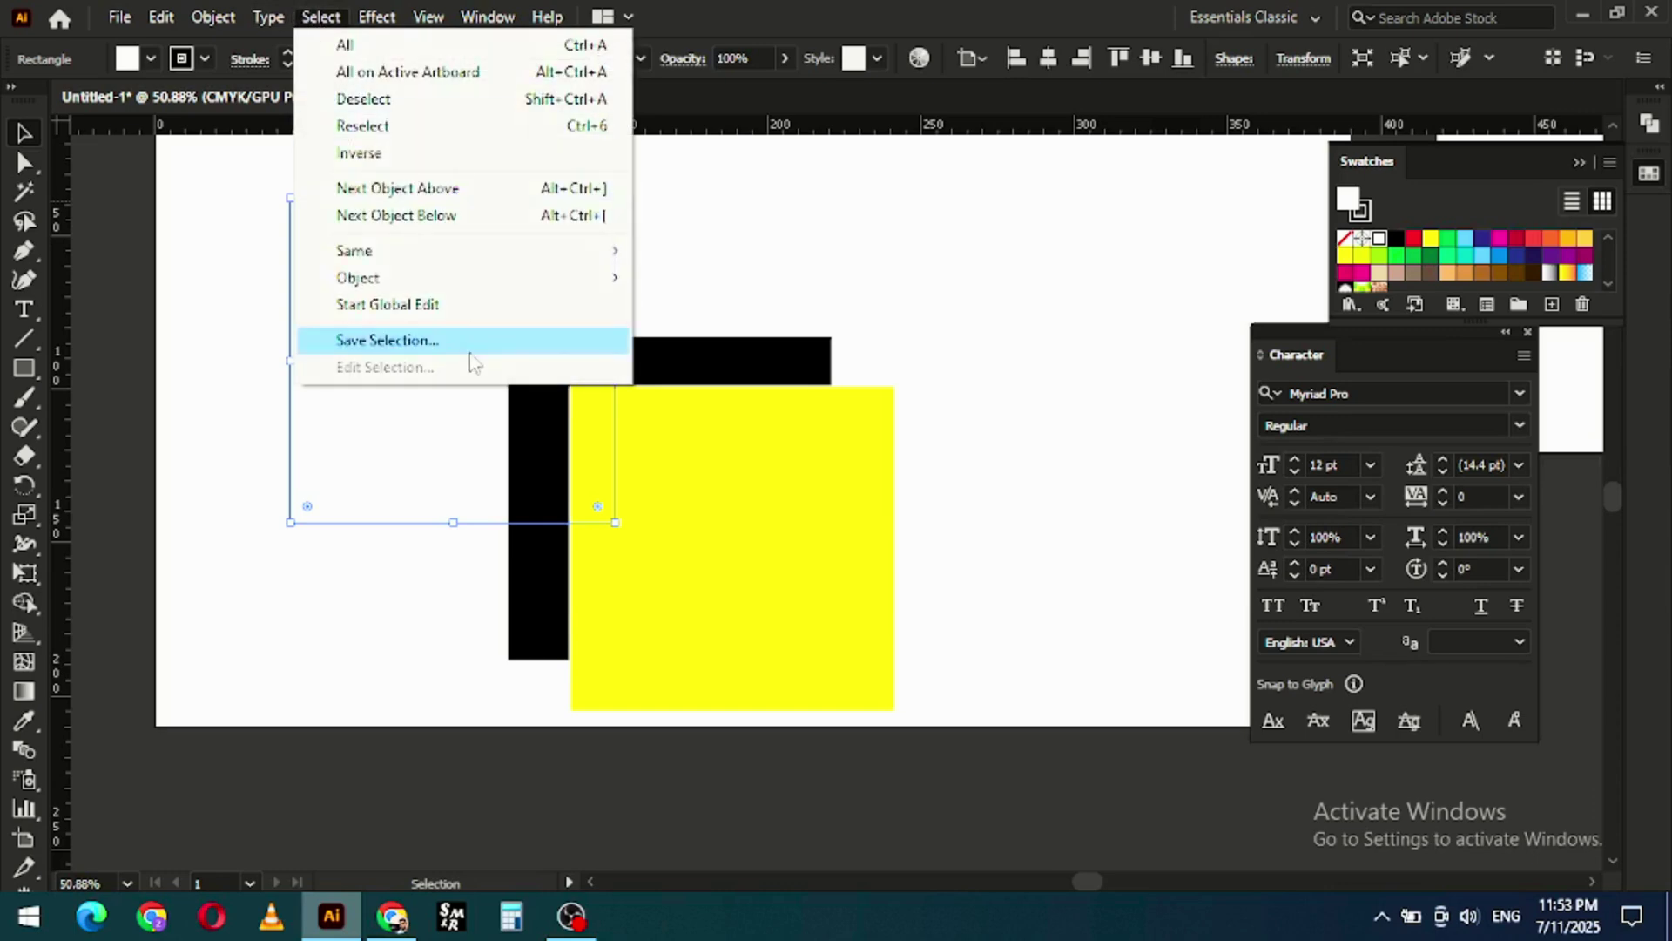
{"action": "left_click", "coordinate": [434, 185]}
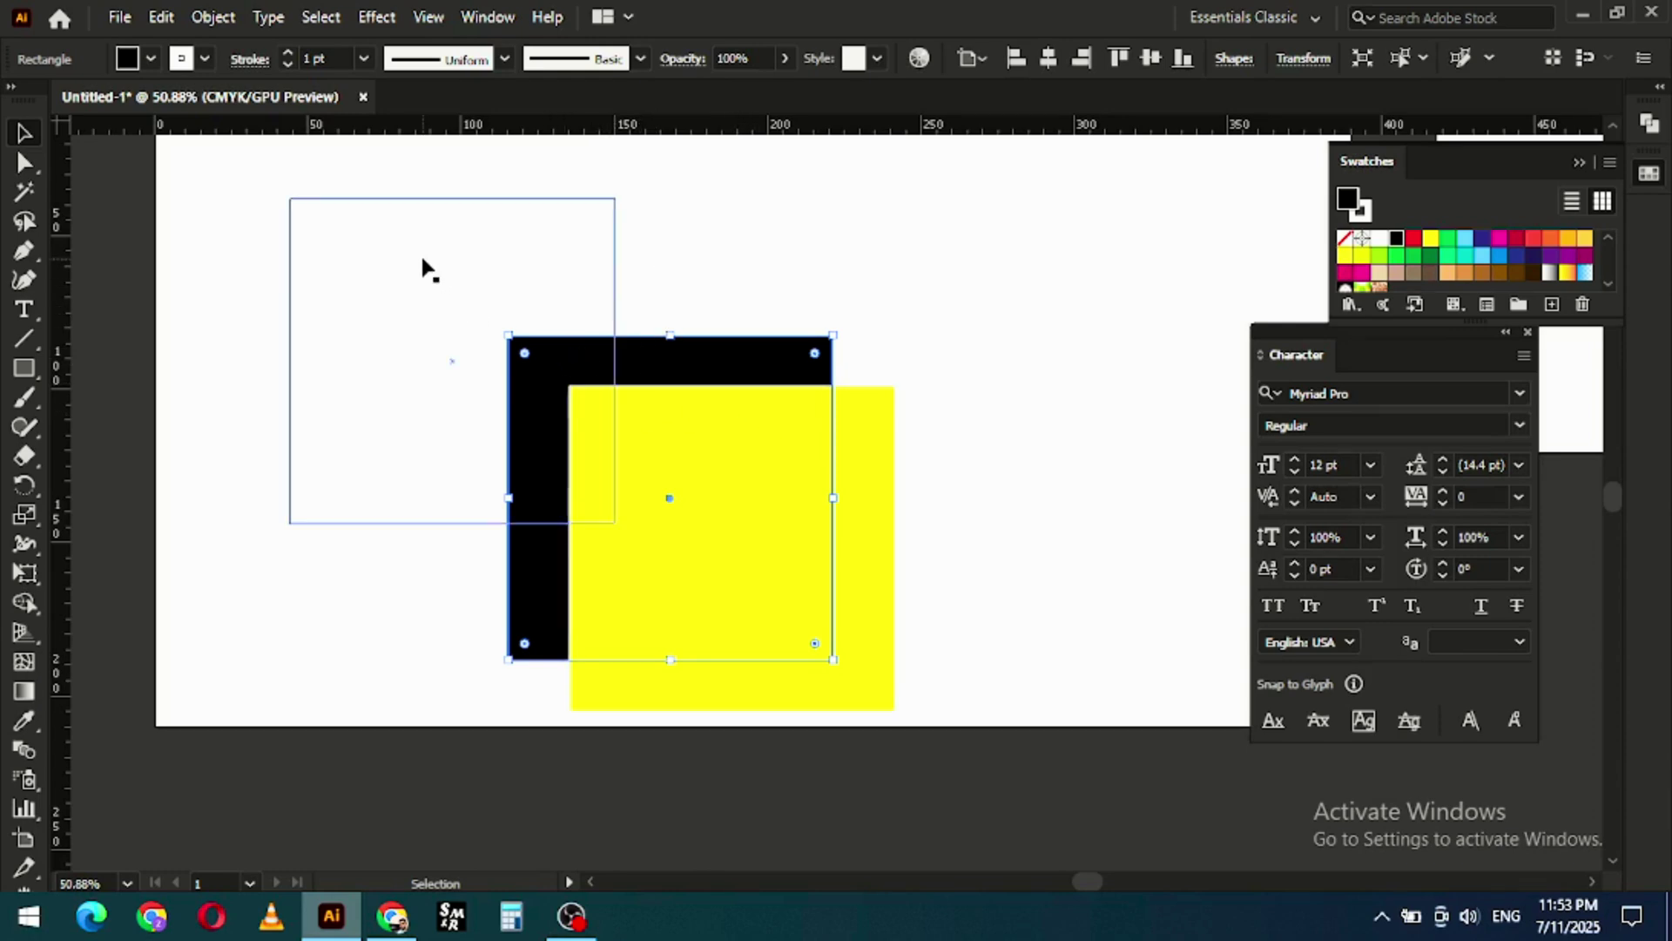
Step: Step the selection down to the white square with Next Object Below, and select all objects with the same appearance
{"action": "left_click", "coordinate": [315, 17]}
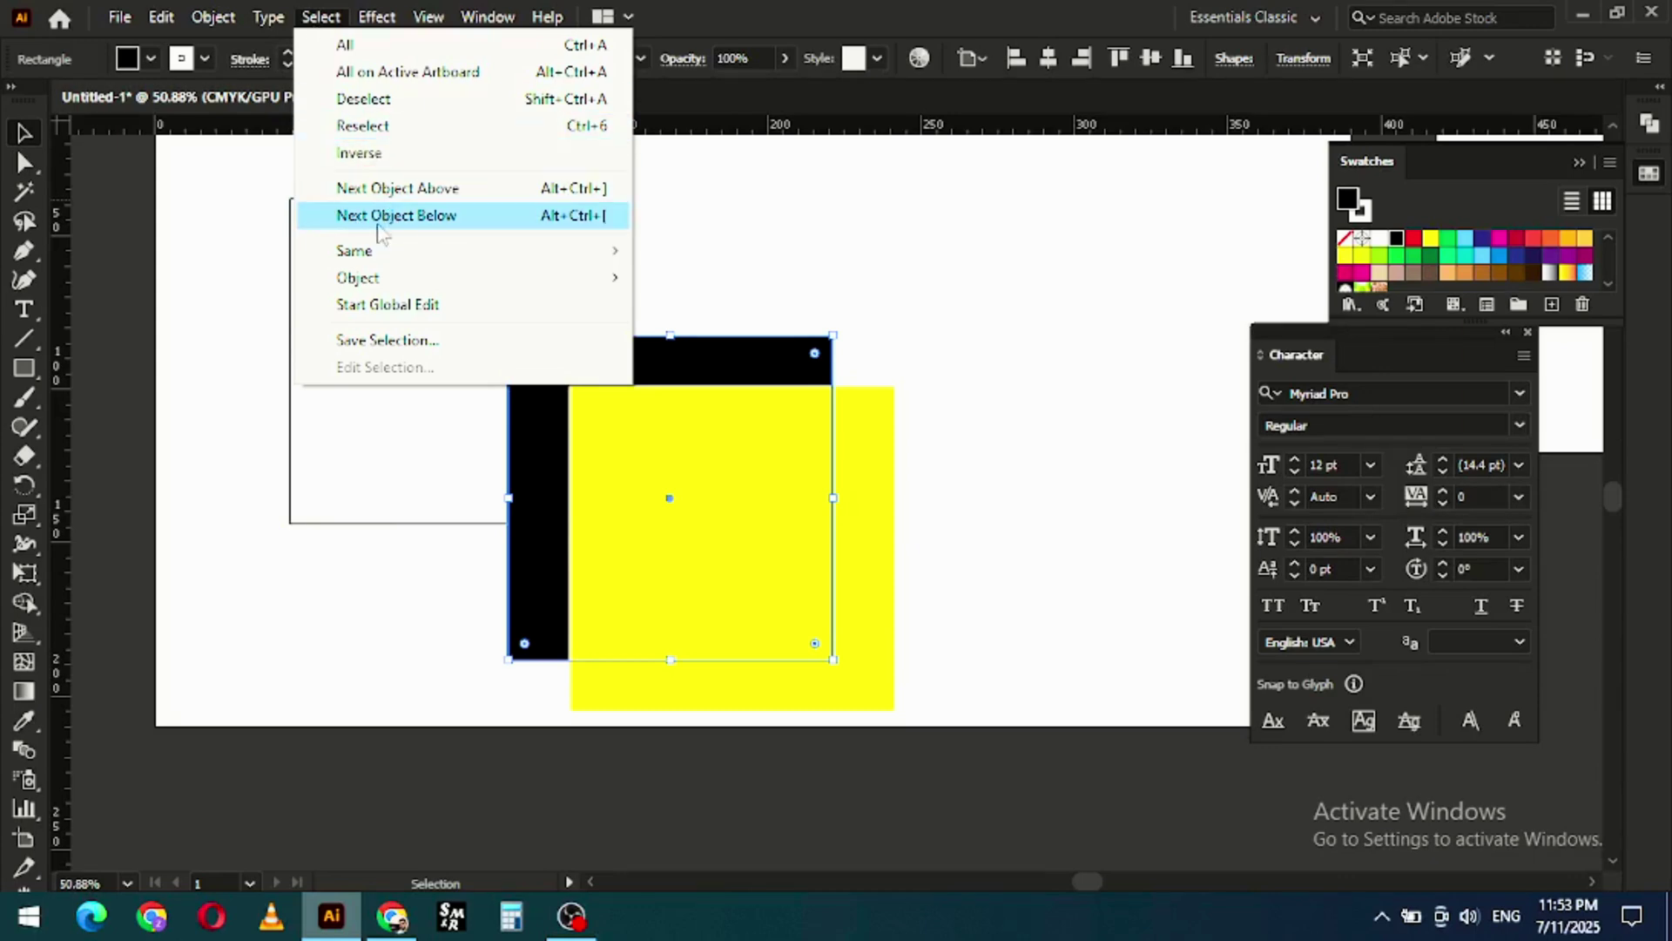
{"action": "left_click", "coordinate": [433, 221]}
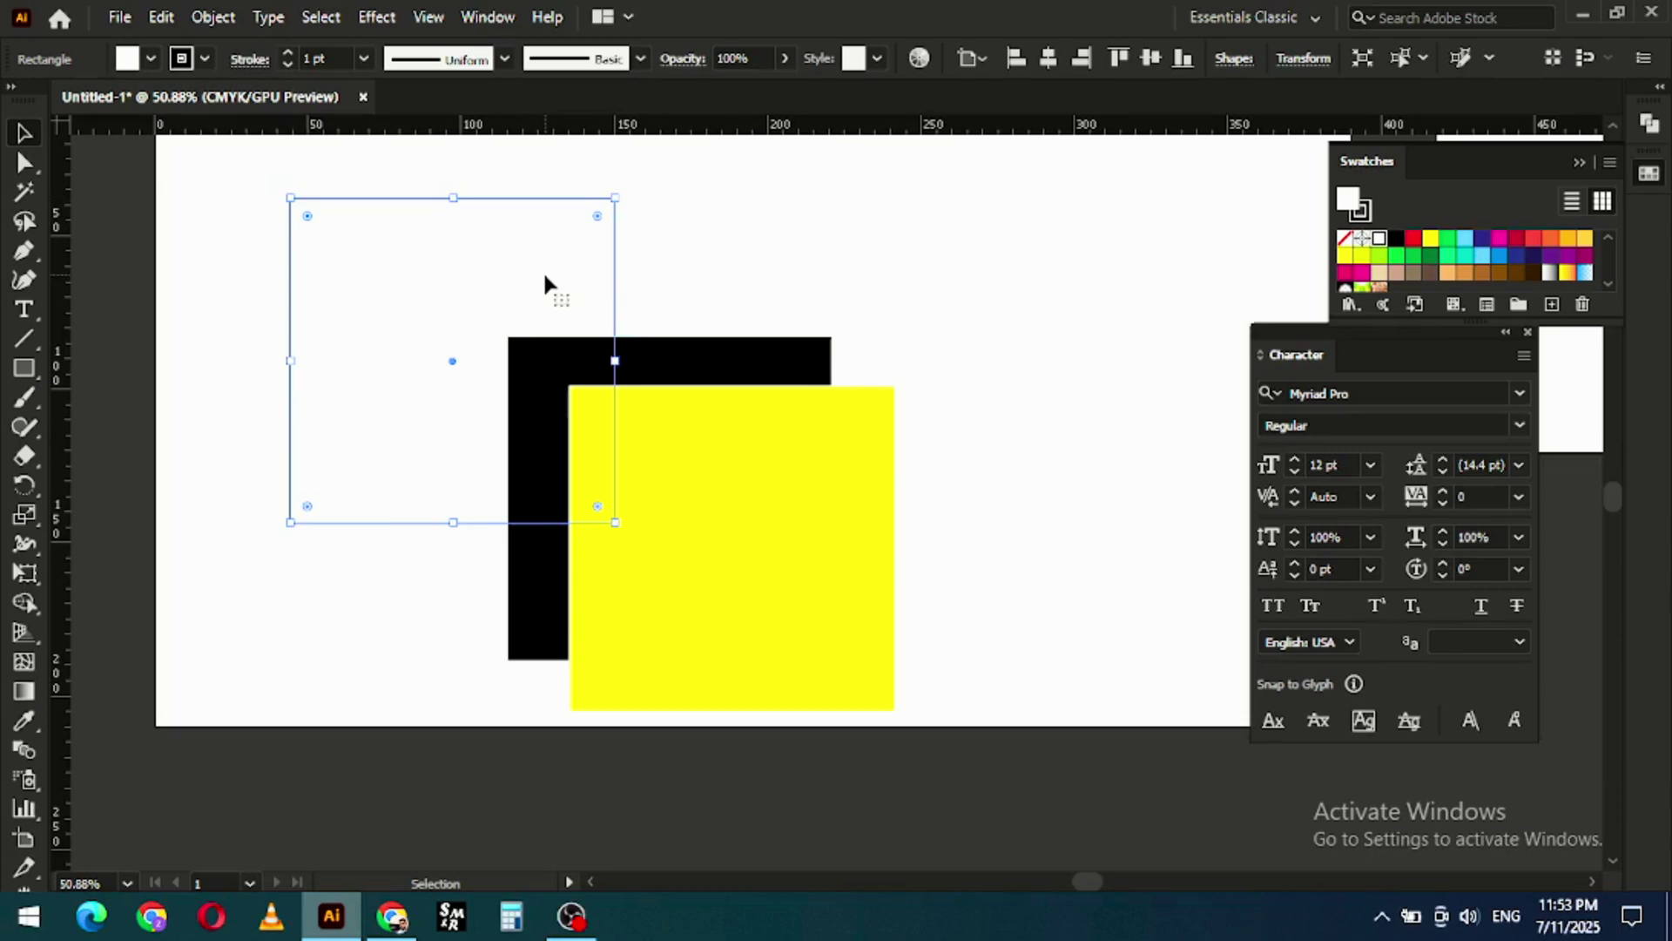
{"action": "left_click", "coordinate": [317, 17]}
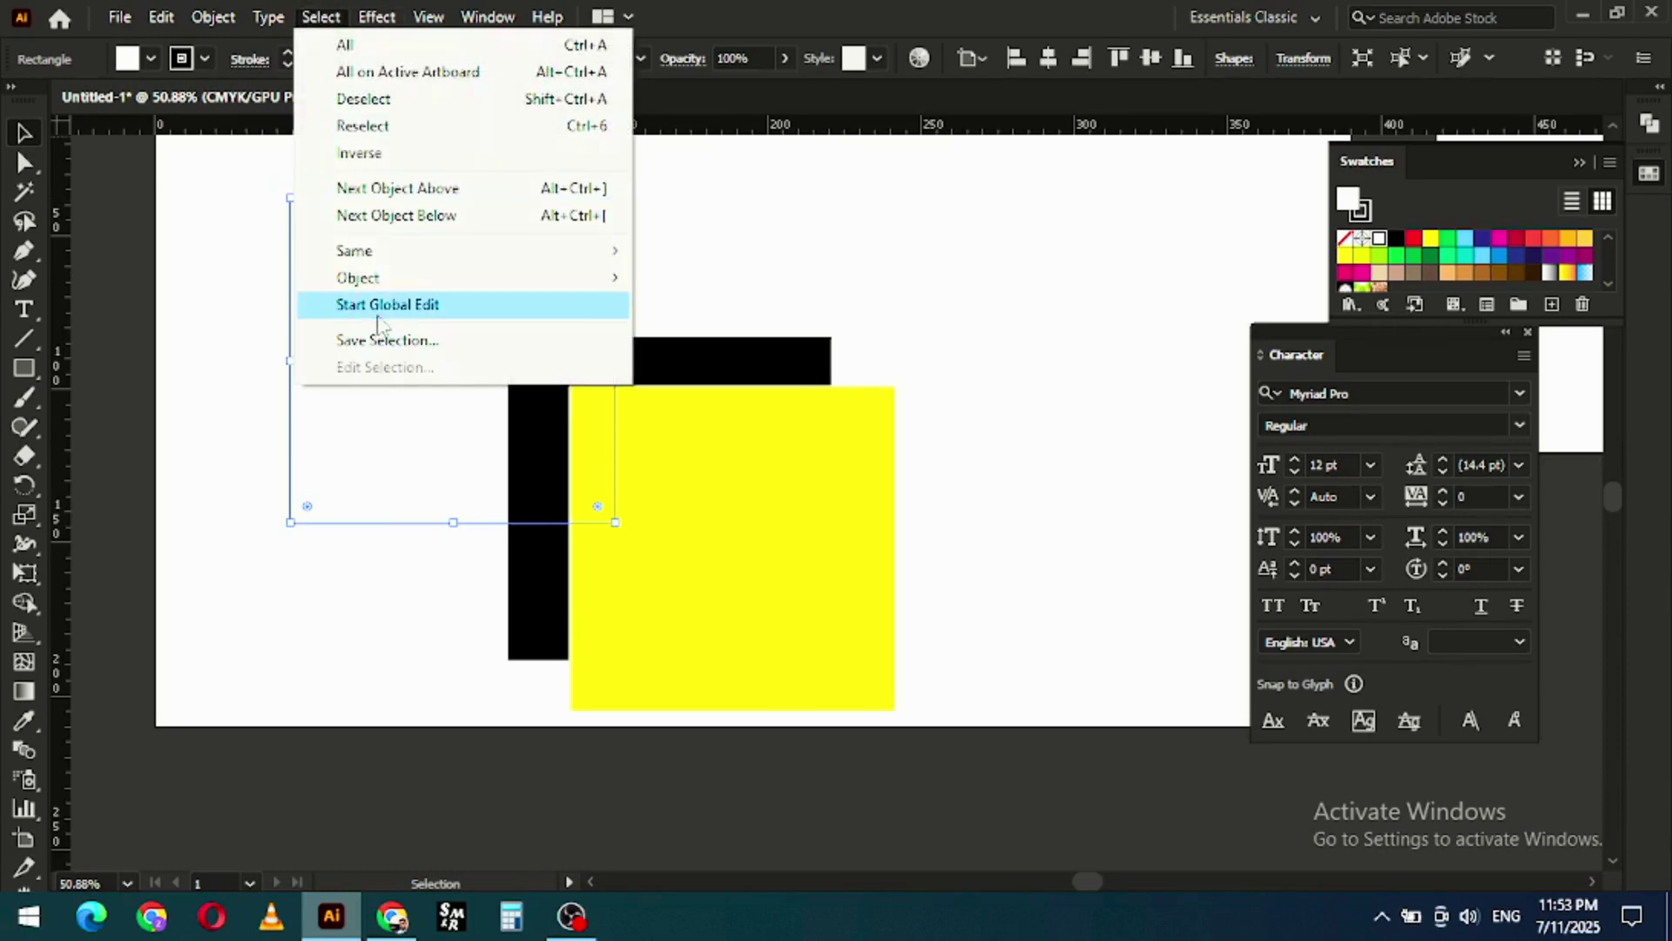
{"action": "mouse_move", "coordinate": [384, 254]}
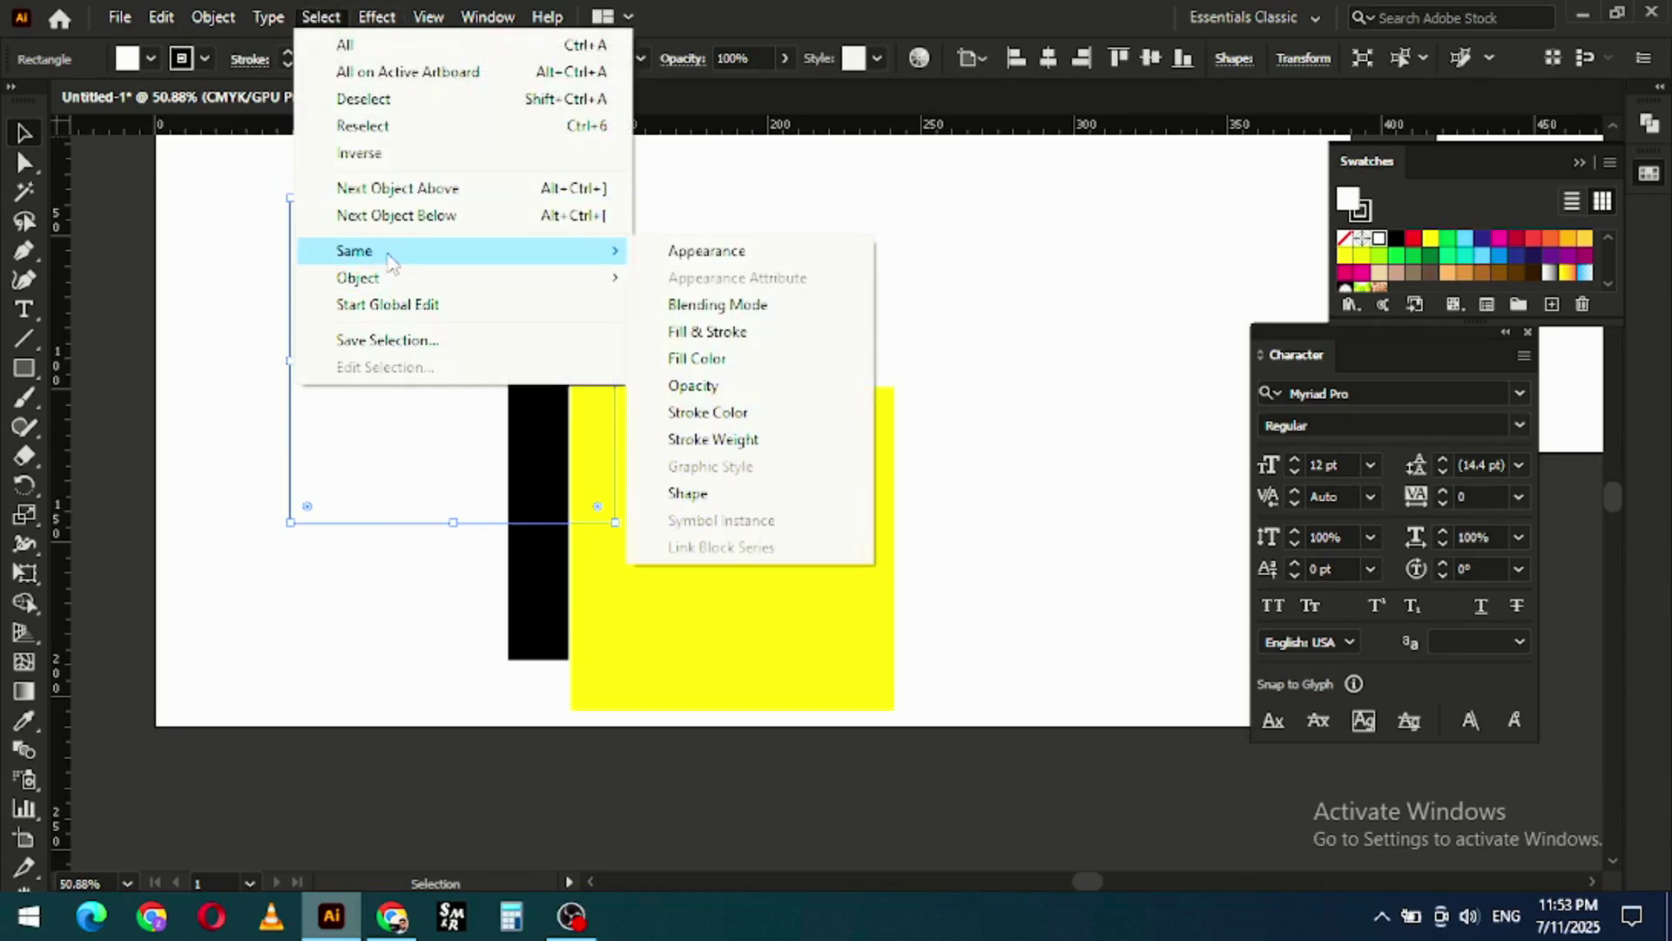
{"action": "left_click", "coordinate": [694, 261]}
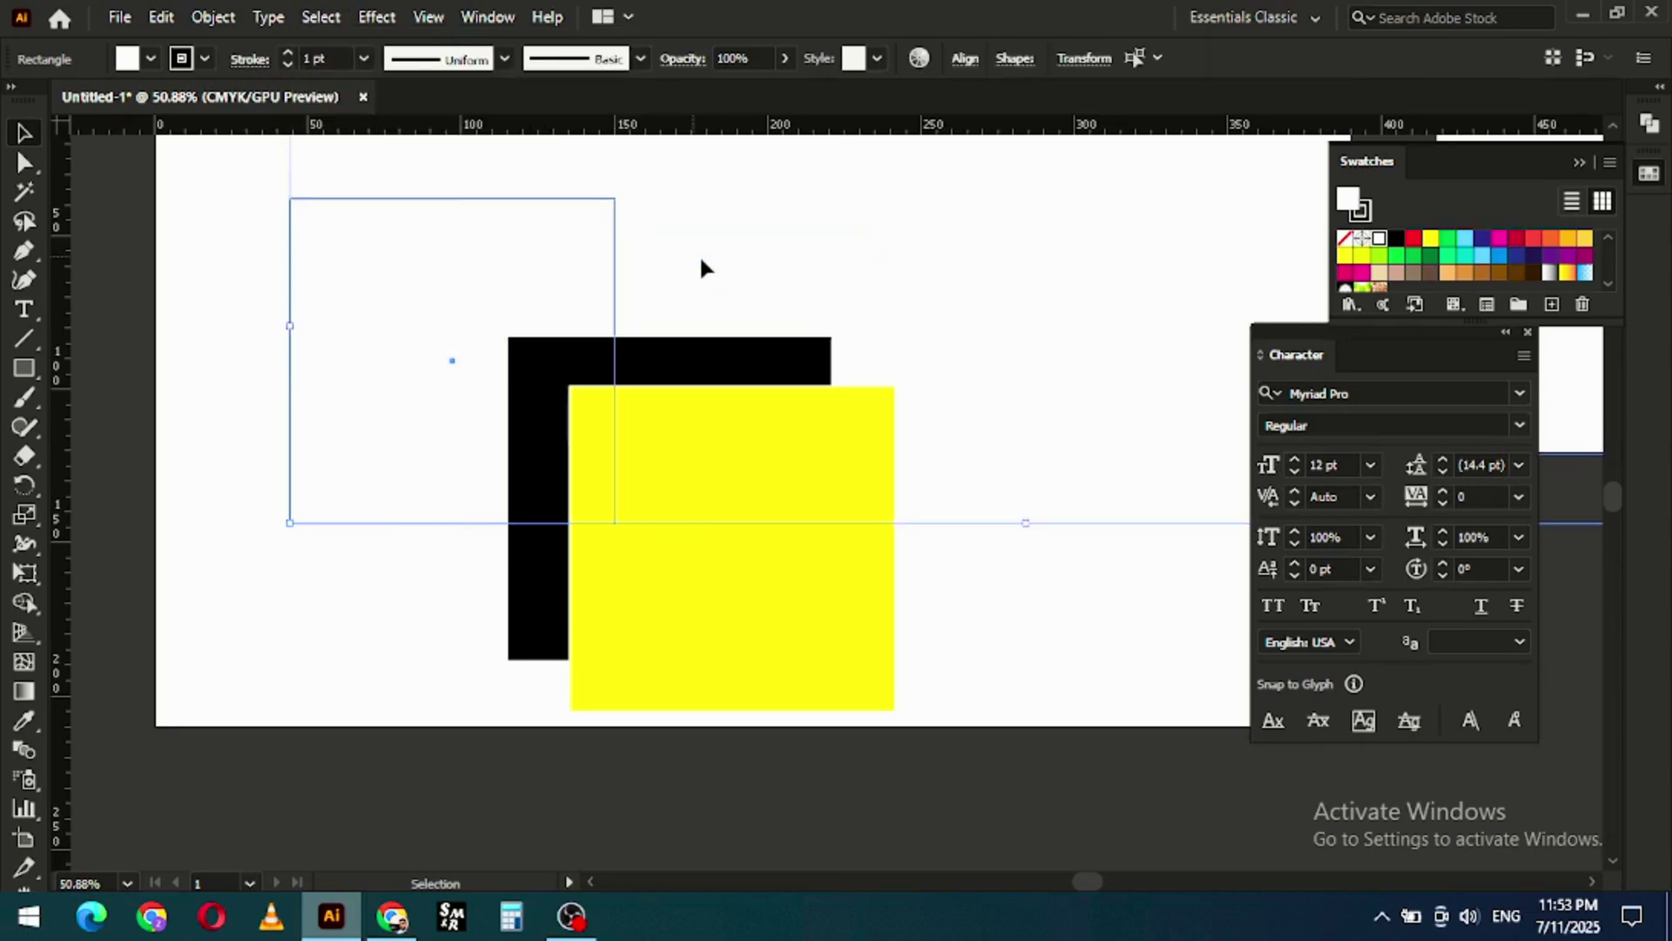
{"action": "scroll", "coordinate": [852, 302], "scroll_direction": "down", "scroll_amount": 3}
{"action": "scroll", "coordinate": [915, 326], "scroll_direction": "up", "scroll_amount": 4}
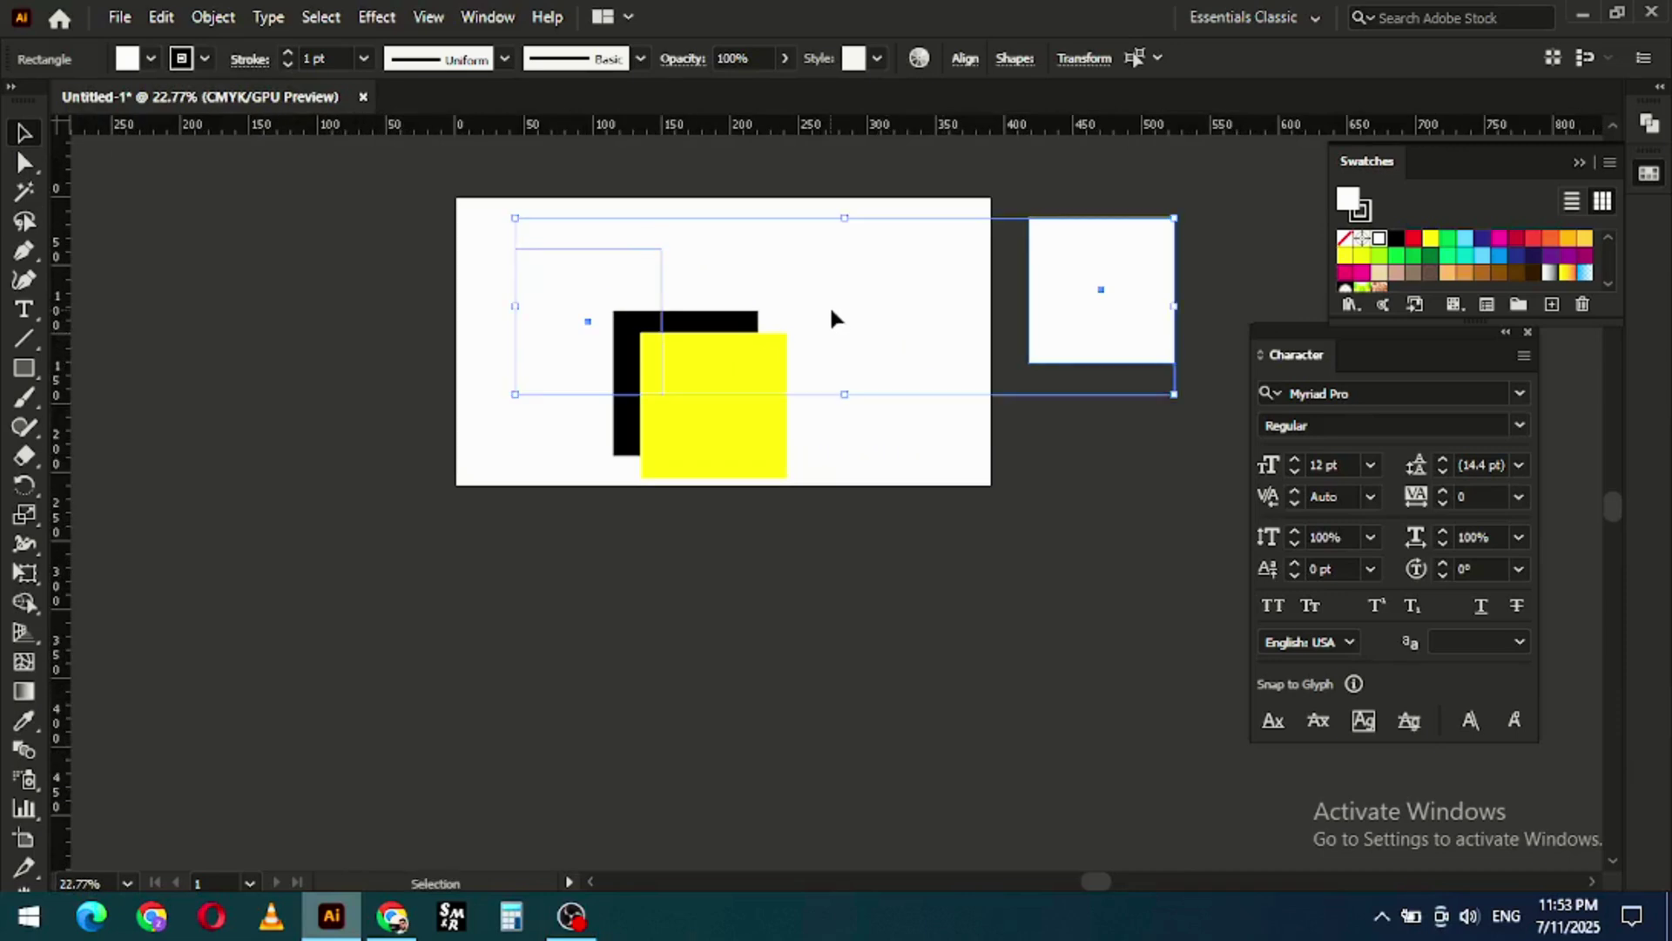
Step: Deselect everything, select the black square, and extend the selection to all objects on the same layer
{"action": "left_click_drag", "start_coordinate": [673, 308], "coordinate": [493, 317]}
{"action": "left_click", "coordinate": [493, 317]}
{"action": "left_click", "coordinate": [665, 373]}
{"action": "left_click", "coordinate": [321, 17]}
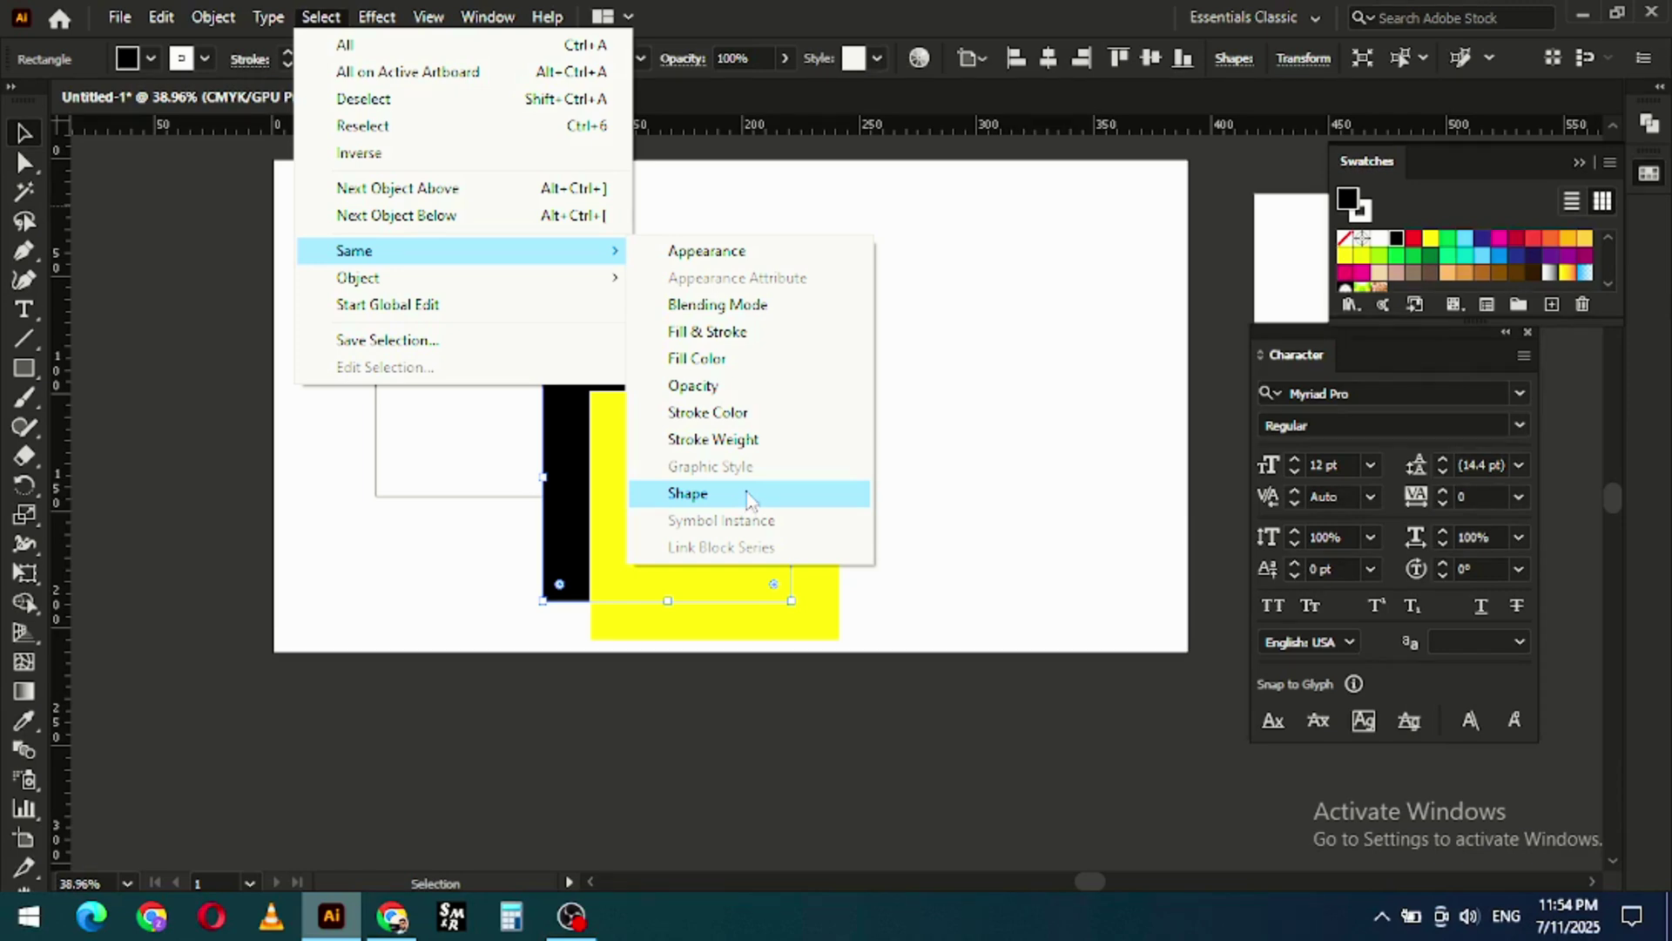
{"action": "mouse_move", "coordinate": [449, 284]}
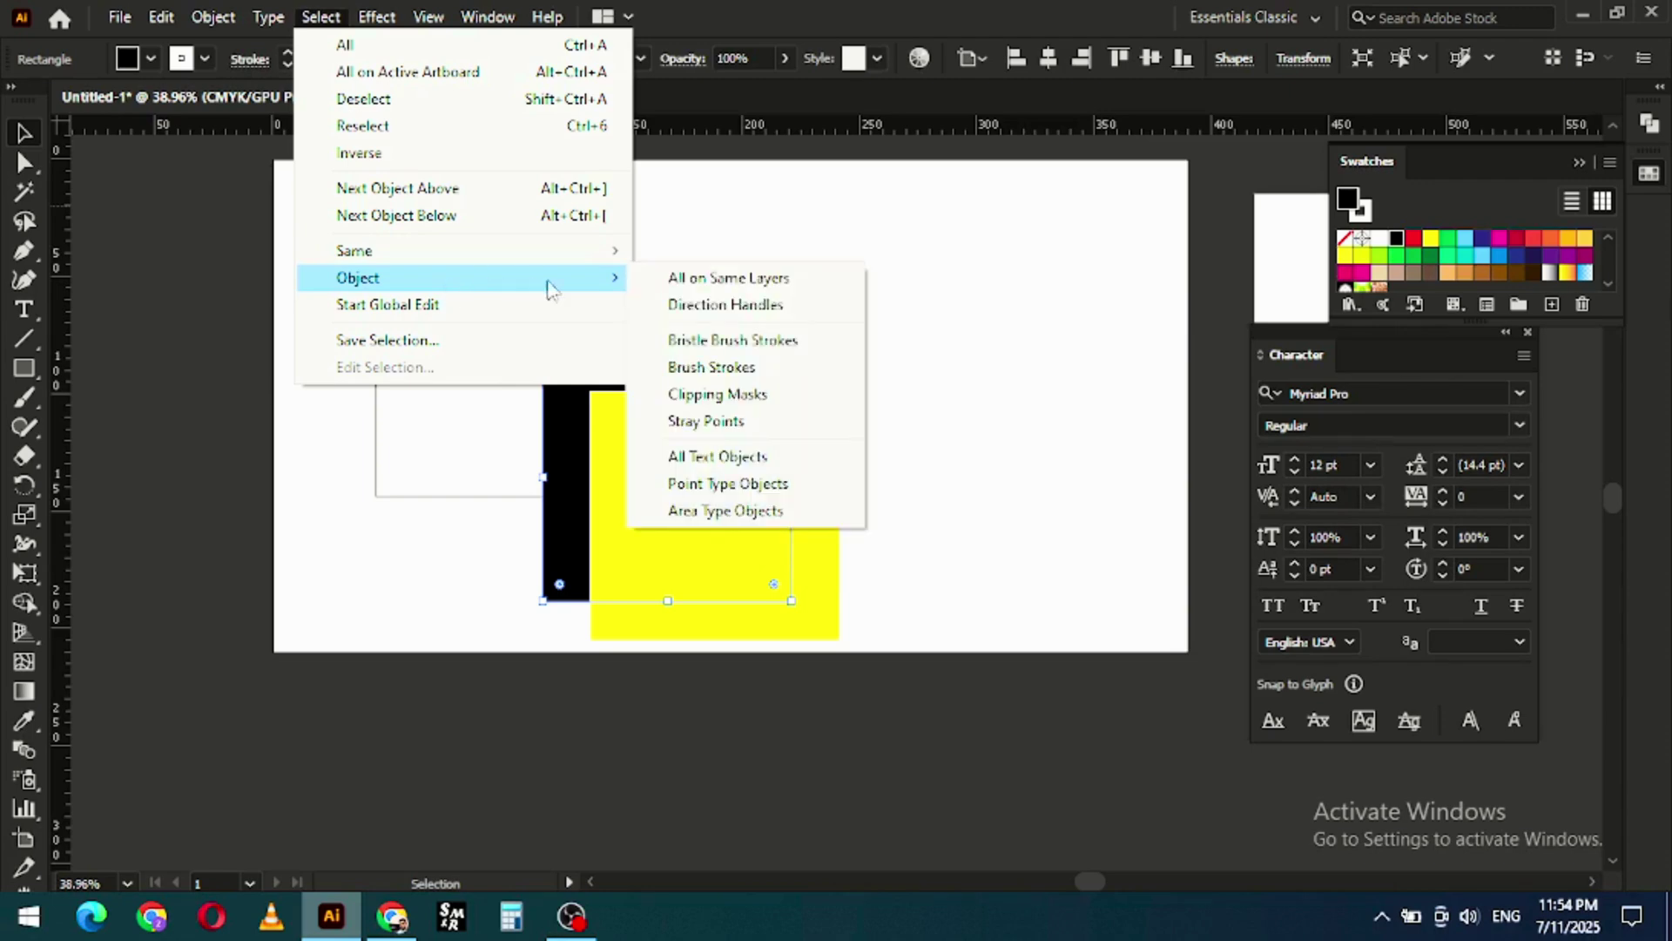
{"action": "left_click", "coordinate": [738, 279]}
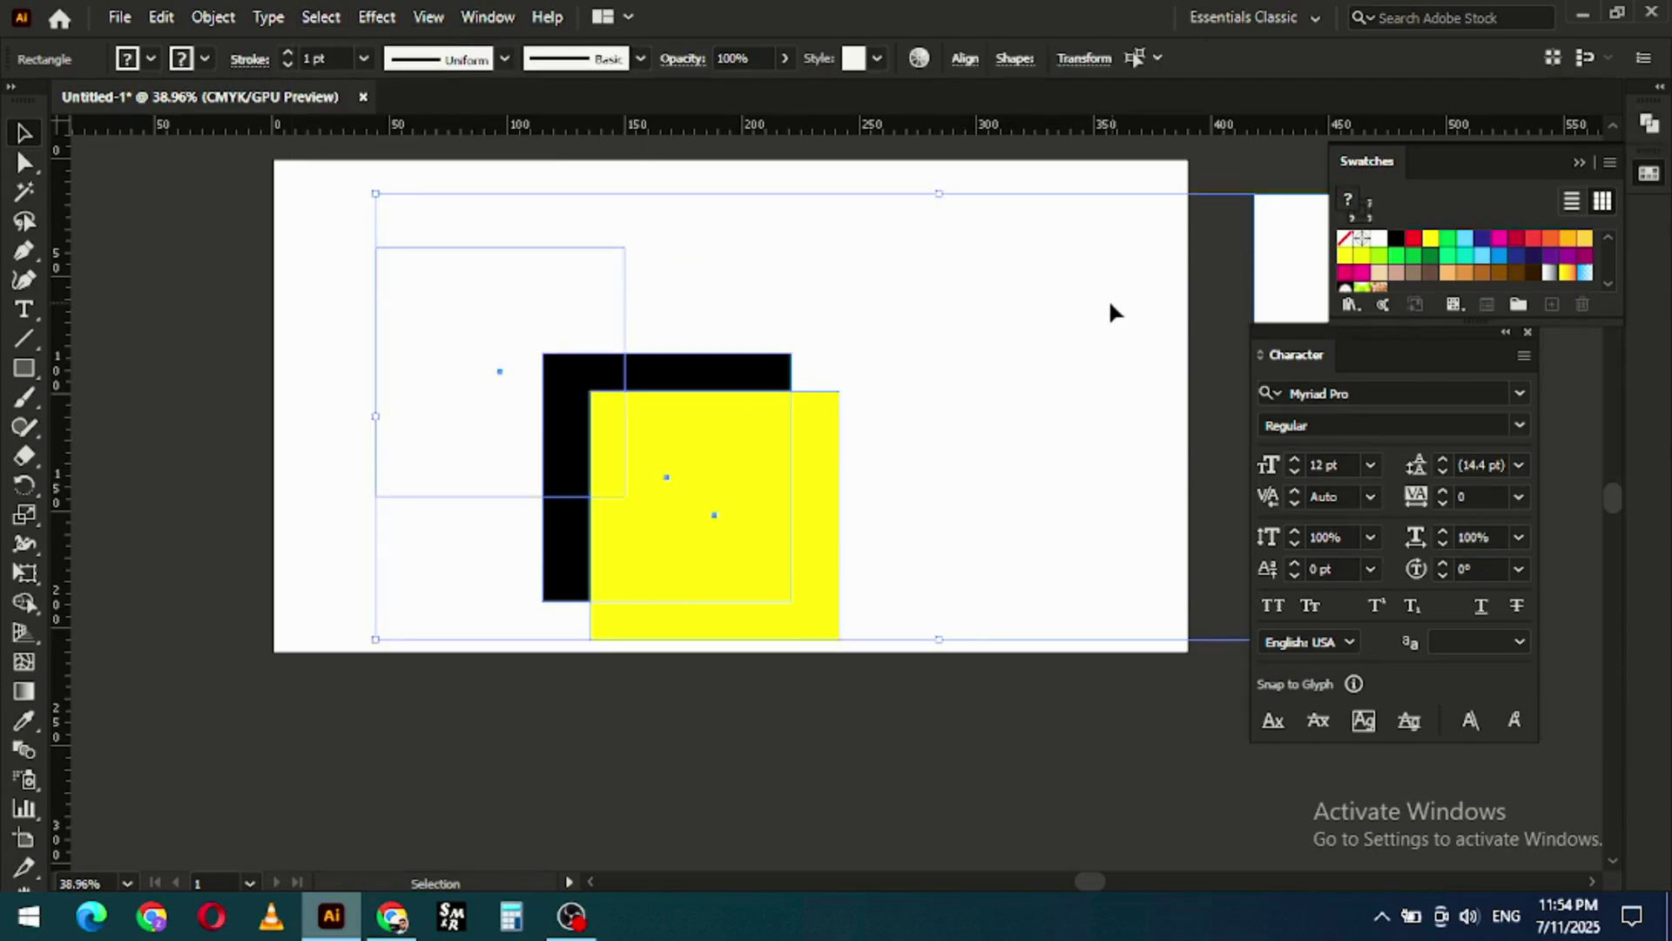
Step: Show the Layers panel and place it over the artboard beside the squares
{"action": "key", "text": "alt+w"}
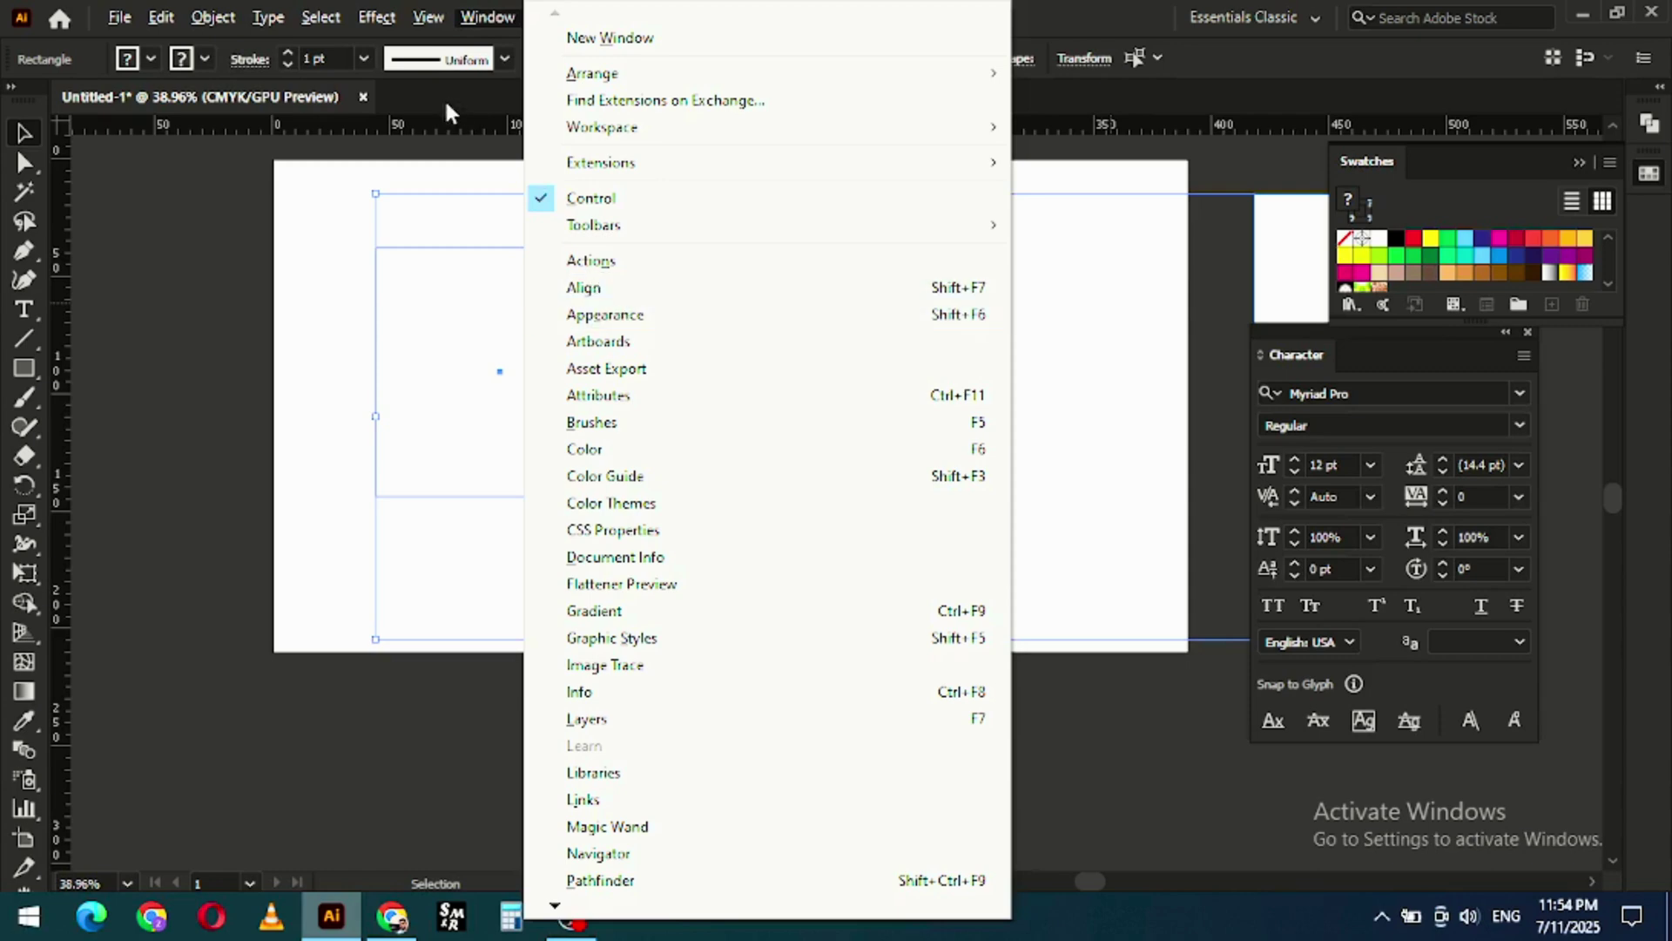
{"action": "left_click", "coordinate": [466, 257]}
{"action": "left_click", "coordinate": [486, 17]}
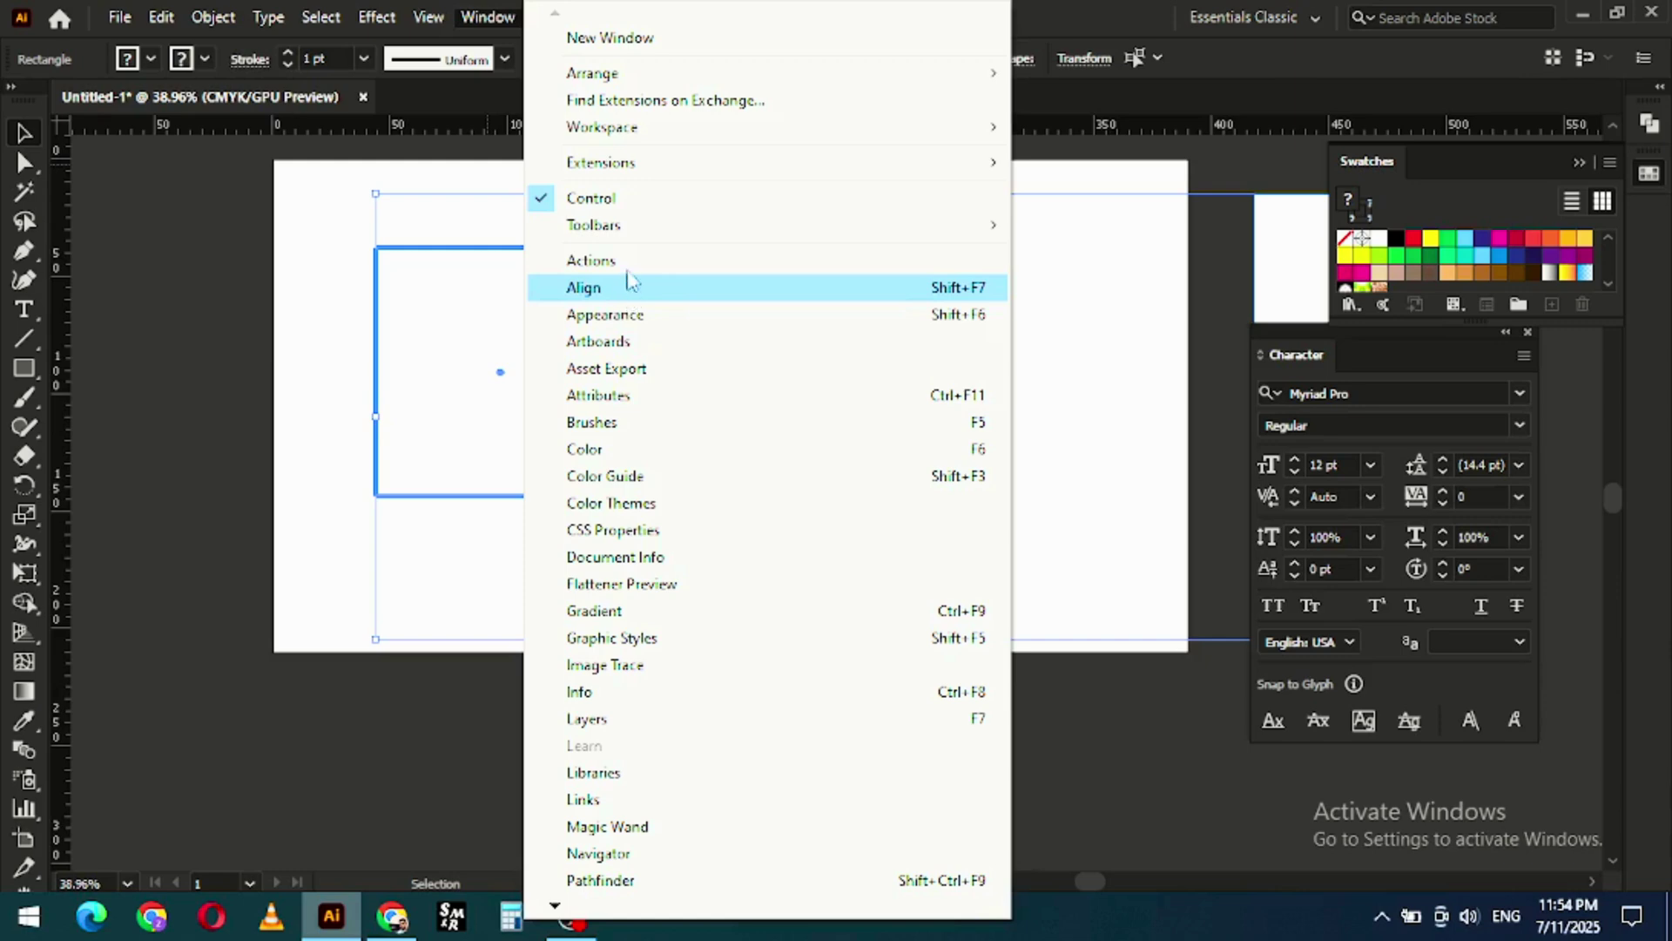
{"action": "left_click", "coordinate": [605, 719]}
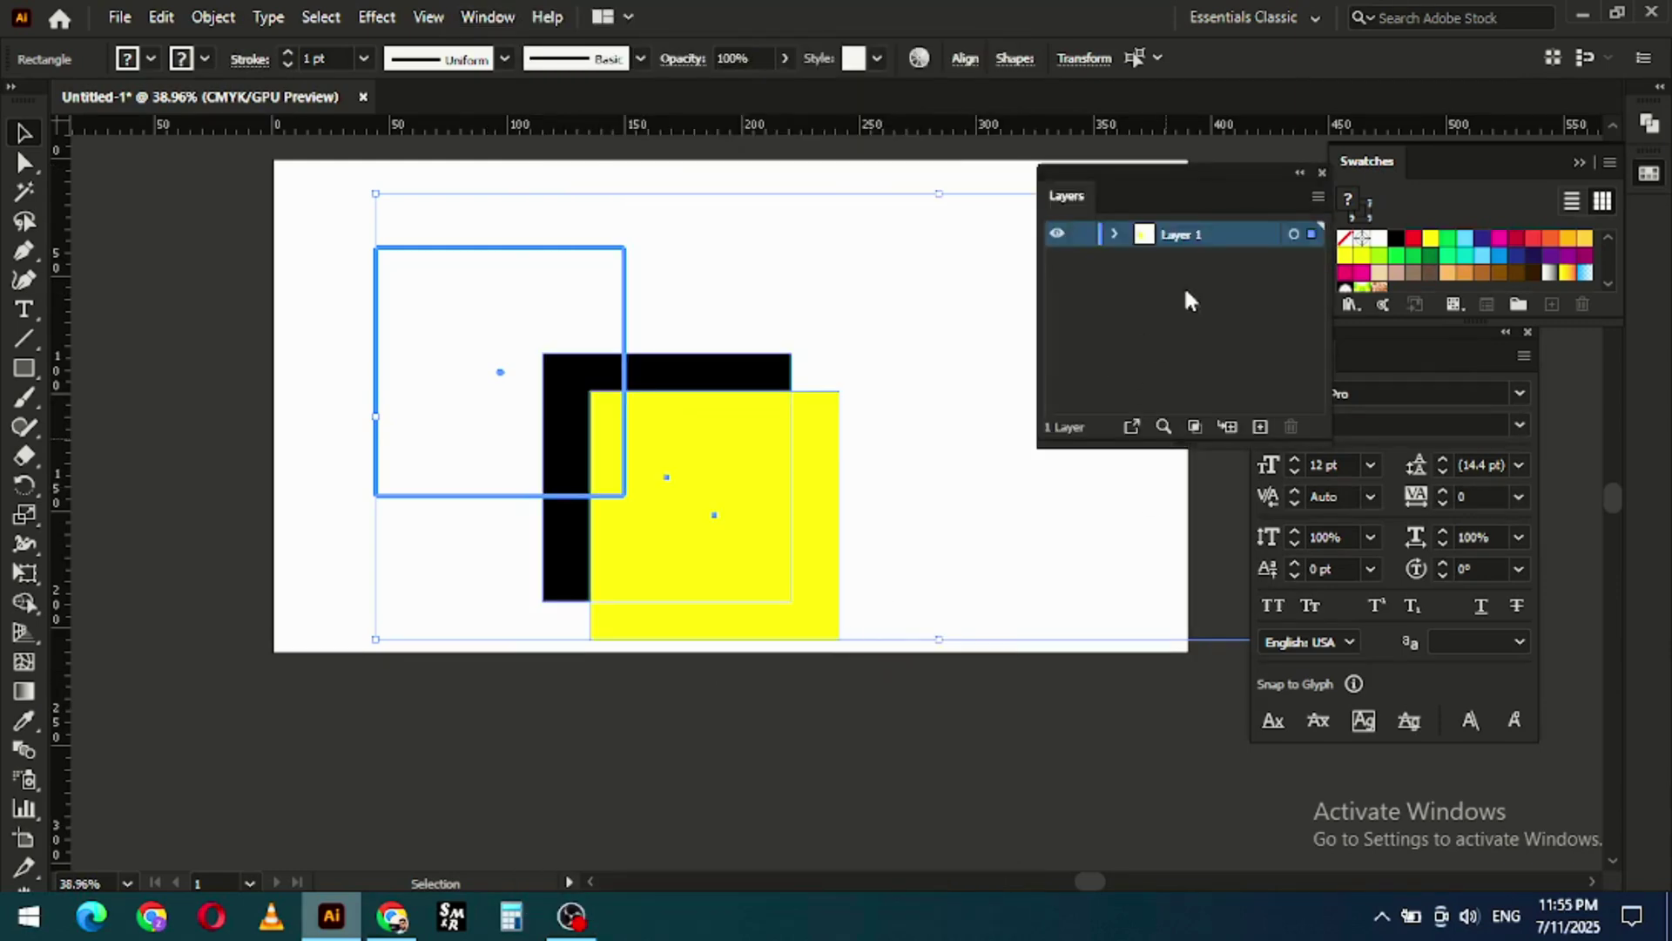
{"action": "left_click_drag", "start_coordinate": [1176, 202], "coordinate": [1068, 319]}
Step: Clear the selection, select only the white square on the artboard, and select its direction handles
{"action": "left_click", "coordinate": [764, 248]}
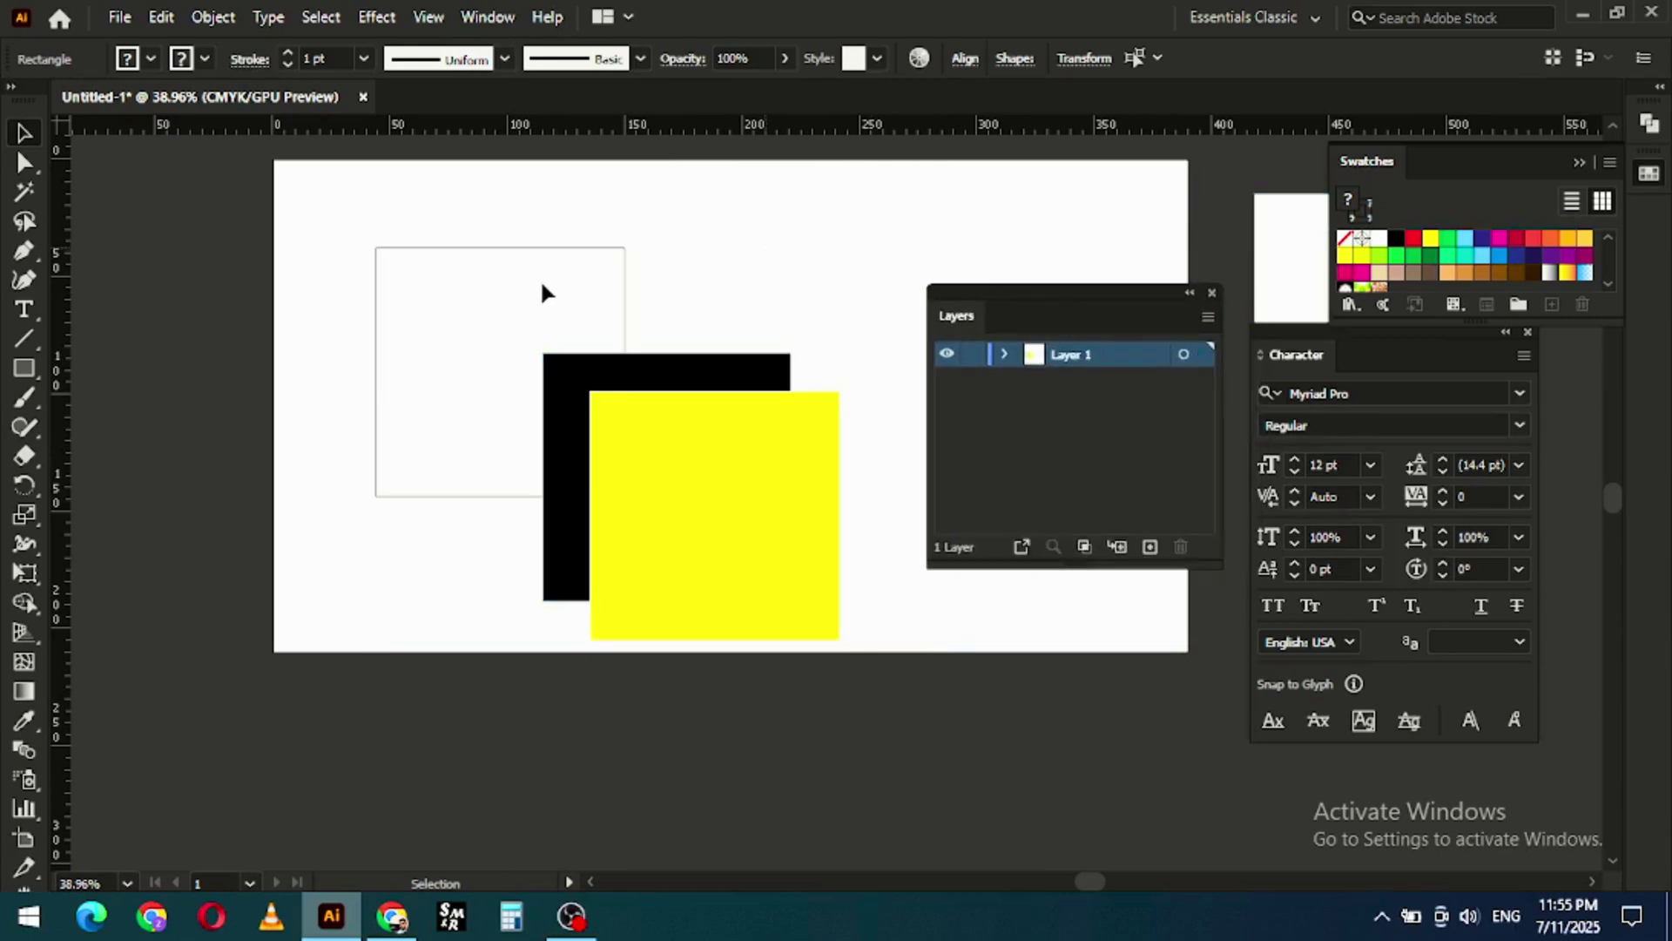
{"action": "left_click", "coordinate": [552, 289]}
{"action": "left_click", "coordinate": [321, 17]}
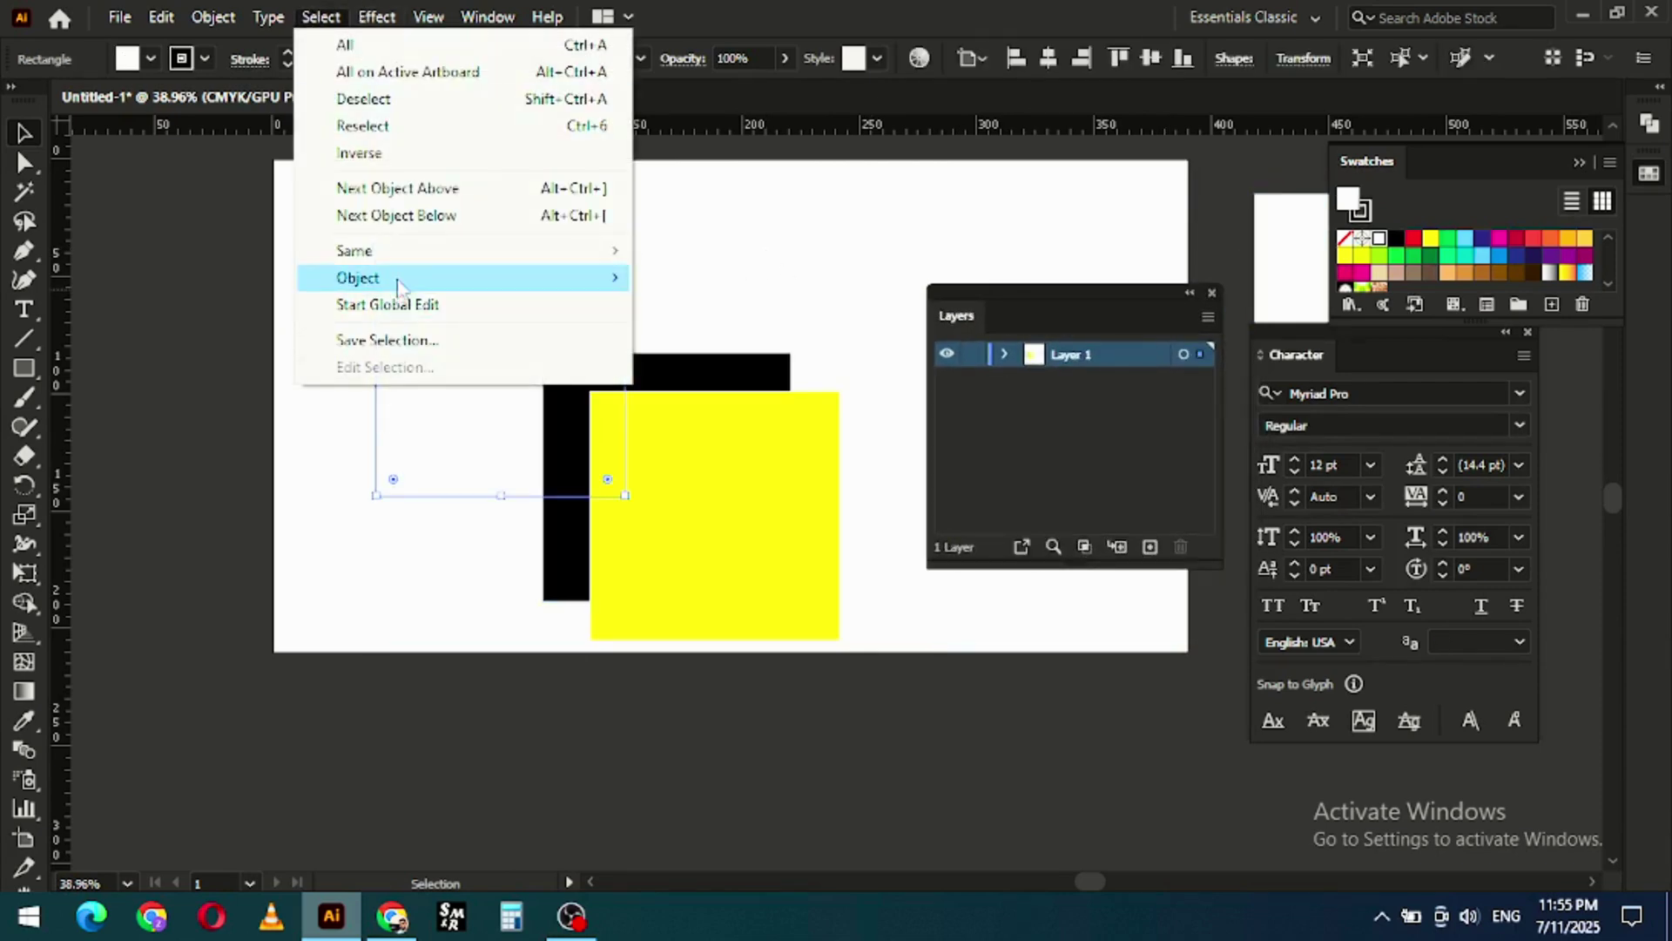
{"action": "mouse_move", "coordinate": [399, 283]}
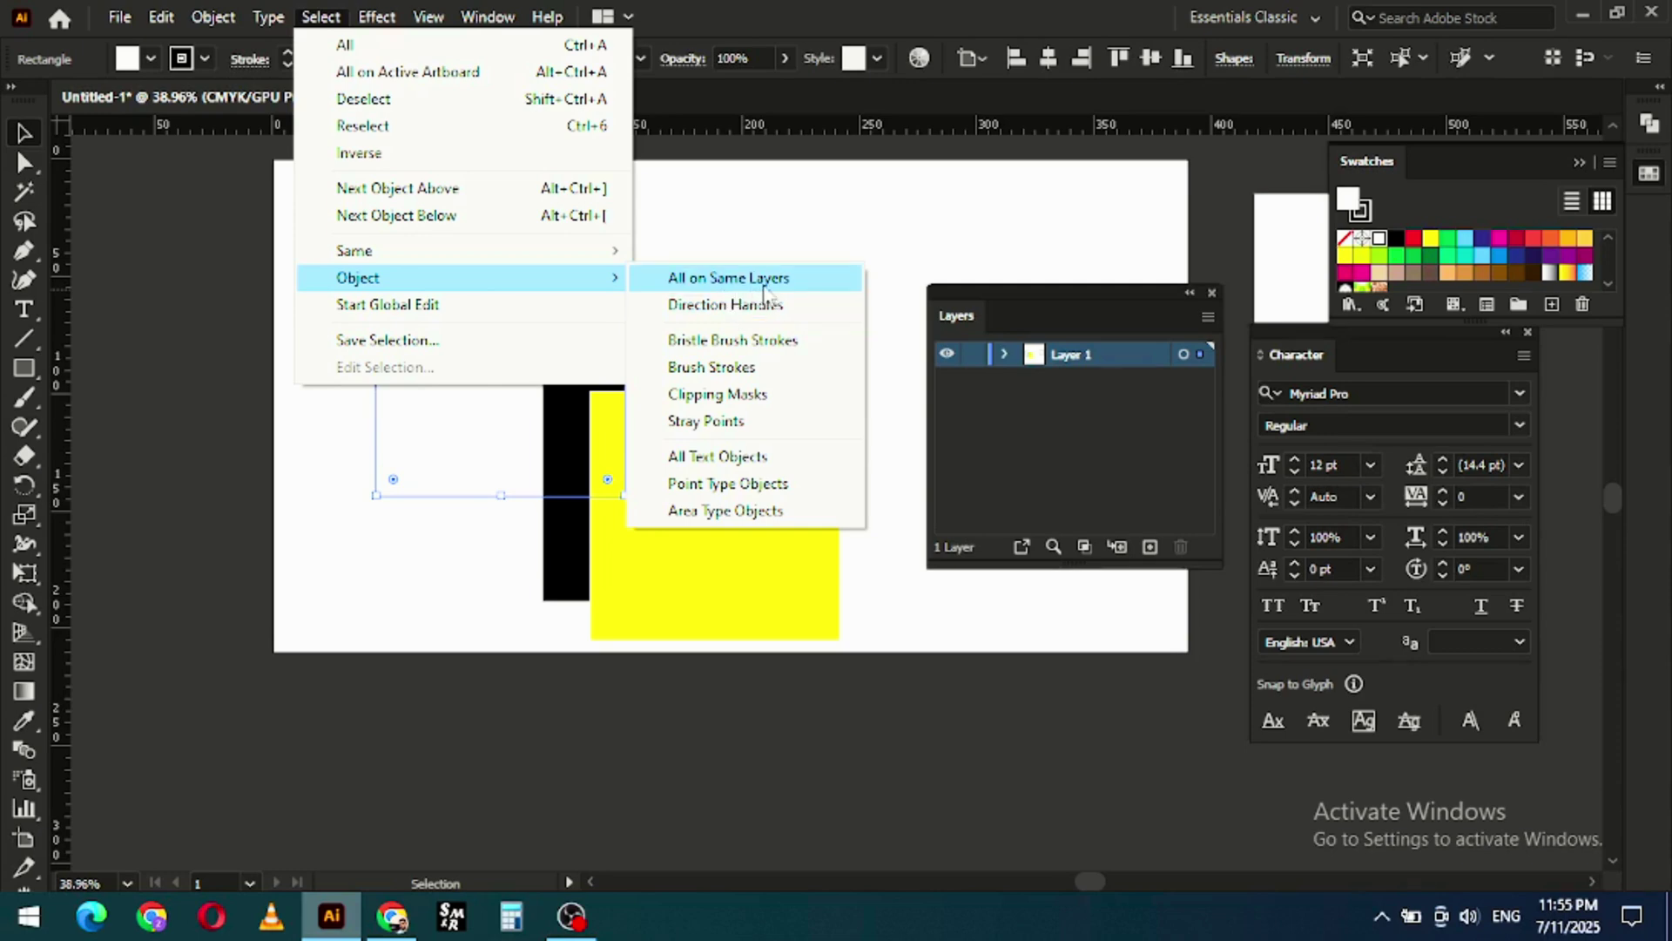
{"action": "left_click", "coordinate": [730, 305]}
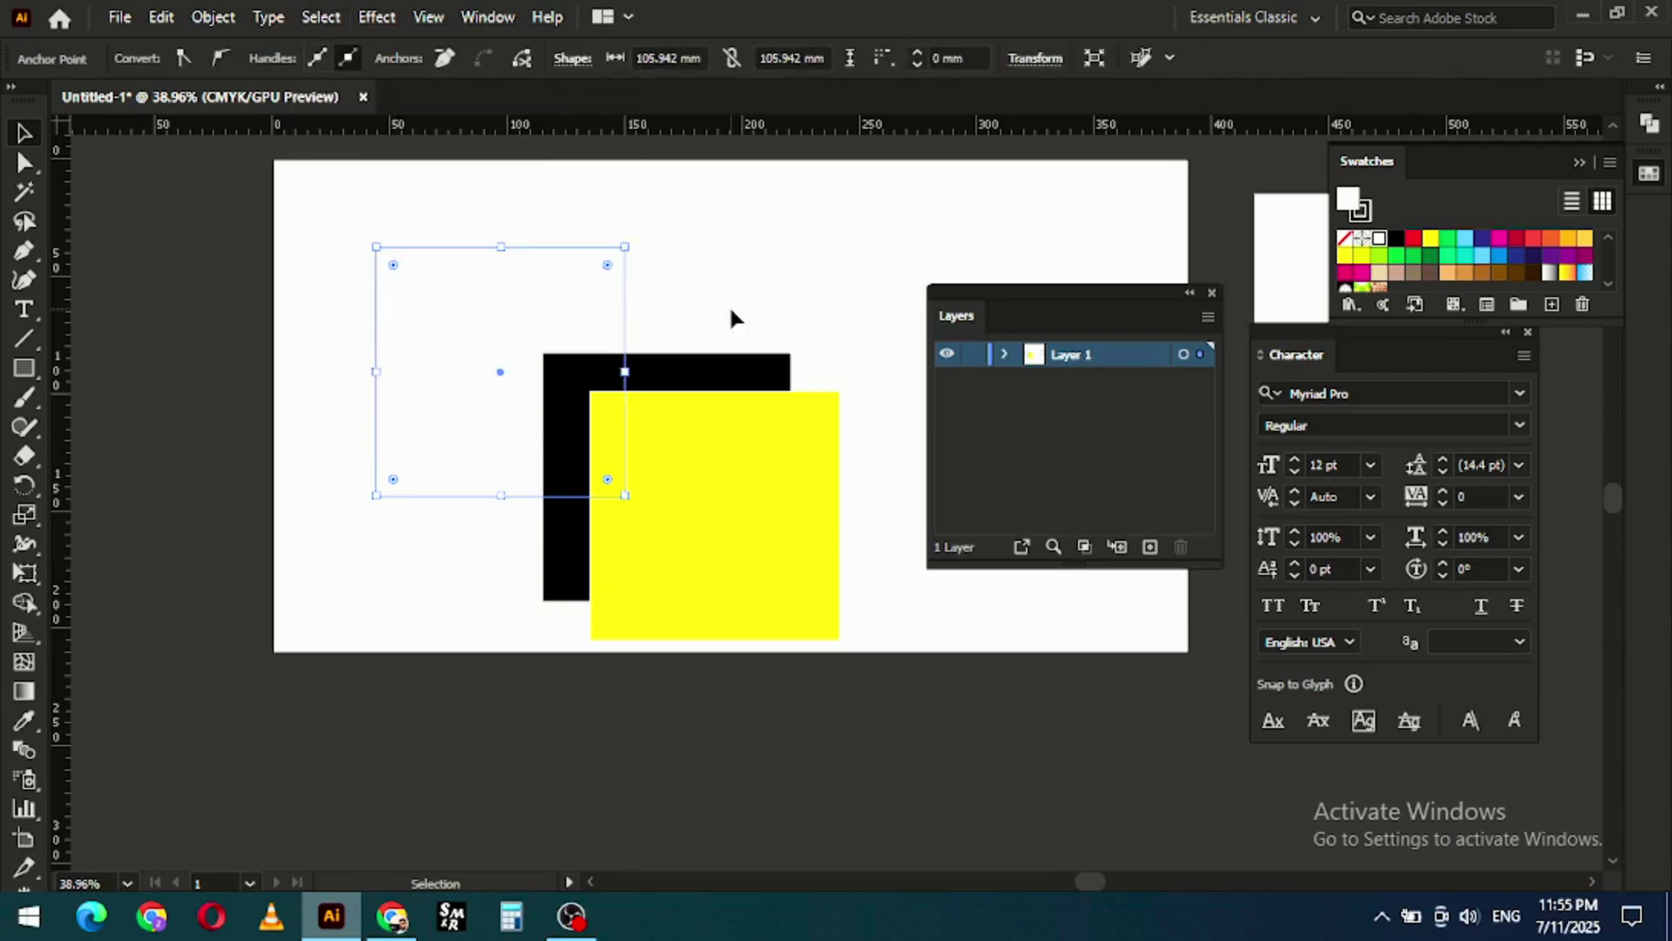
Step: Move the white square toward the artboard's upper-left corner and rotate it slightly counterclockwise
{"action": "left_click_drag", "start_coordinate": [440, 292], "coordinate": [372, 244]}
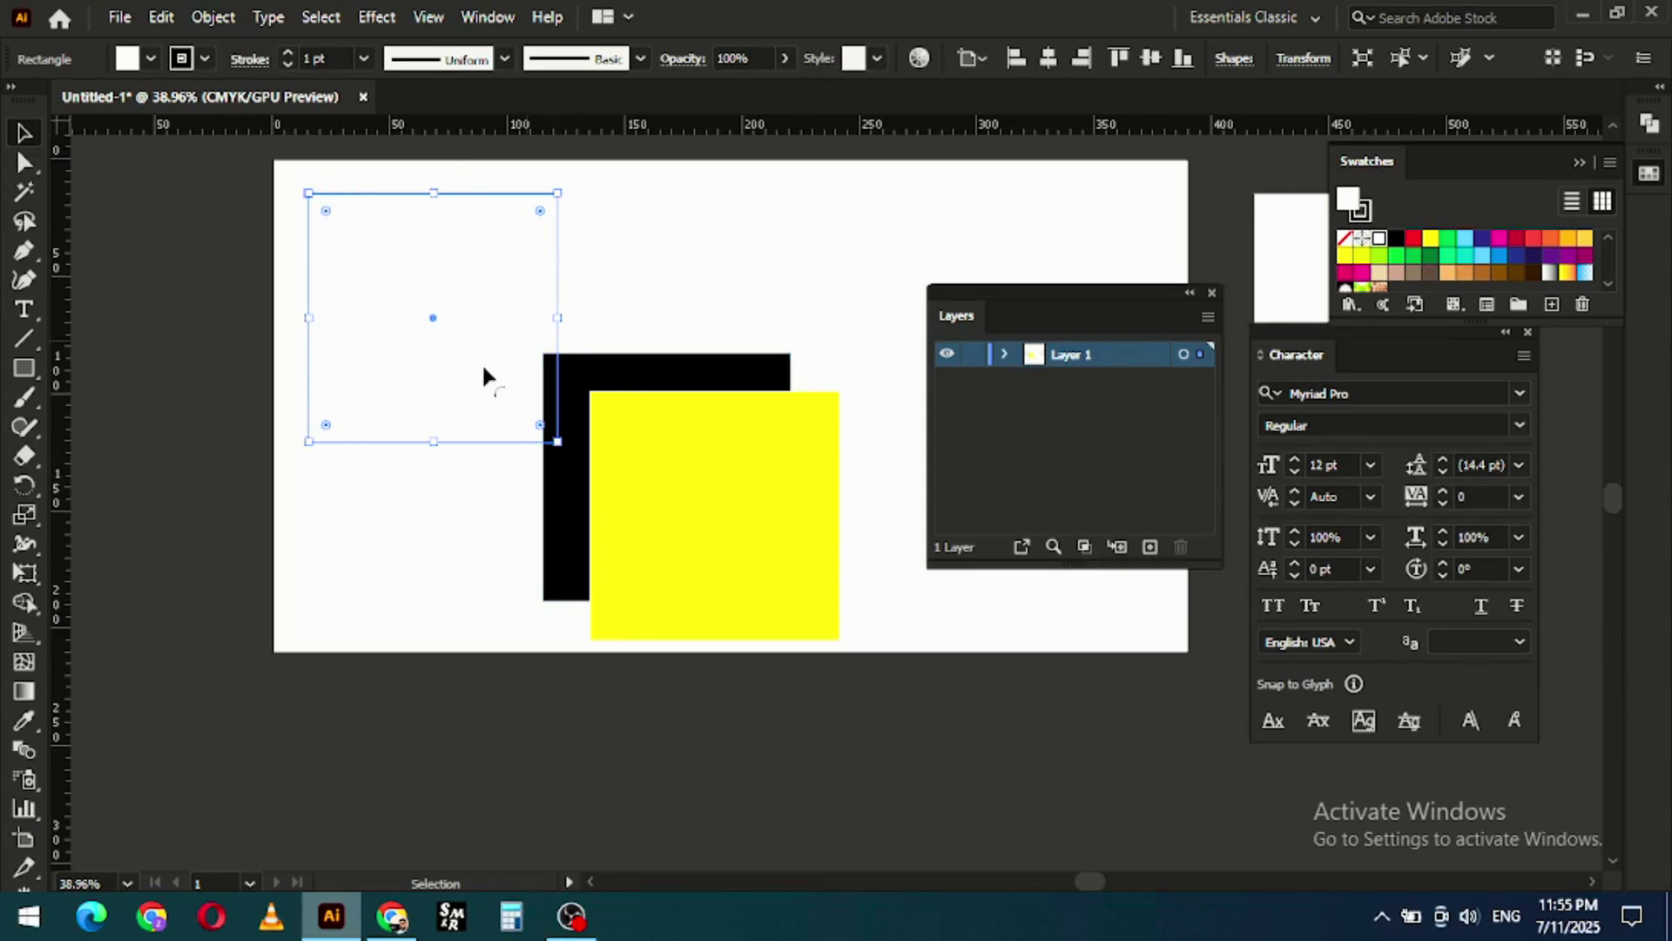
{"action": "left_click_drag", "start_coordinate": [559, 441], "coordinate": [523, 301]}
{"action": "key", "text": "ctrl+z"}
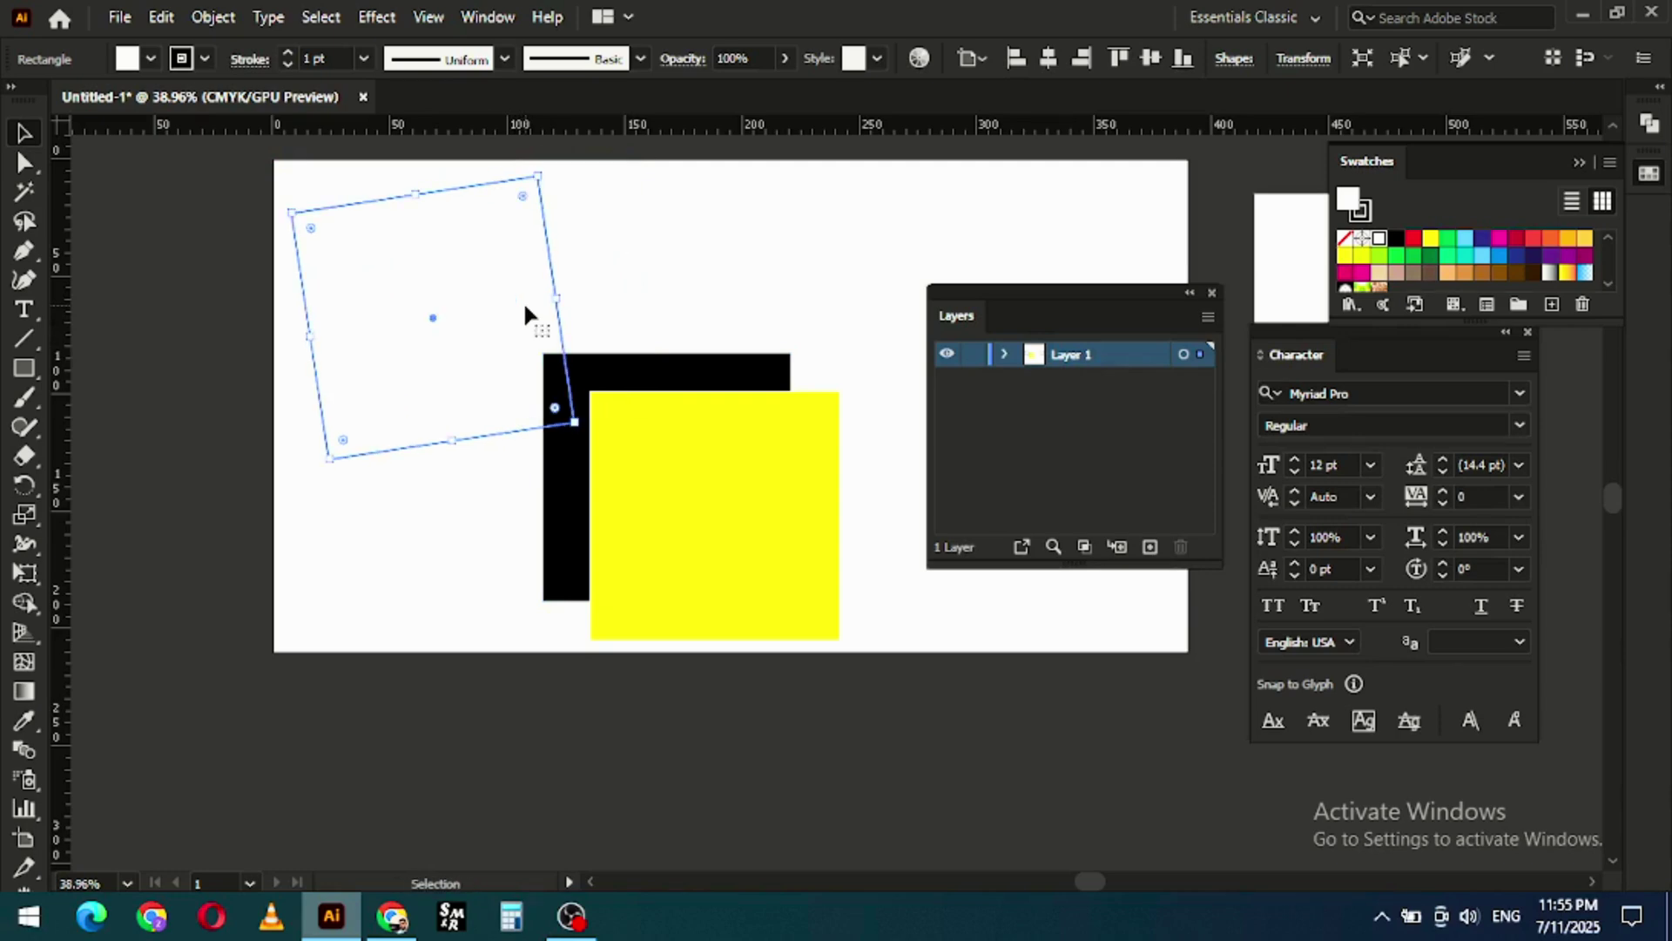
{"action": "mouse_move", "coordinate": [523, 205]}
{"action": "left_mouse_down"}
{"action": "mouse_move", "coordinate": [472, 277]}
{"action": "mouse_move", "coordinate": [551, 201]}
{"action": "left_mouse_up"}
Step: Try selecting all bristle brush strokes, and move the tilted white square slightly down and to the right
{"action": "left_click", "coordinate": [320, 19]}
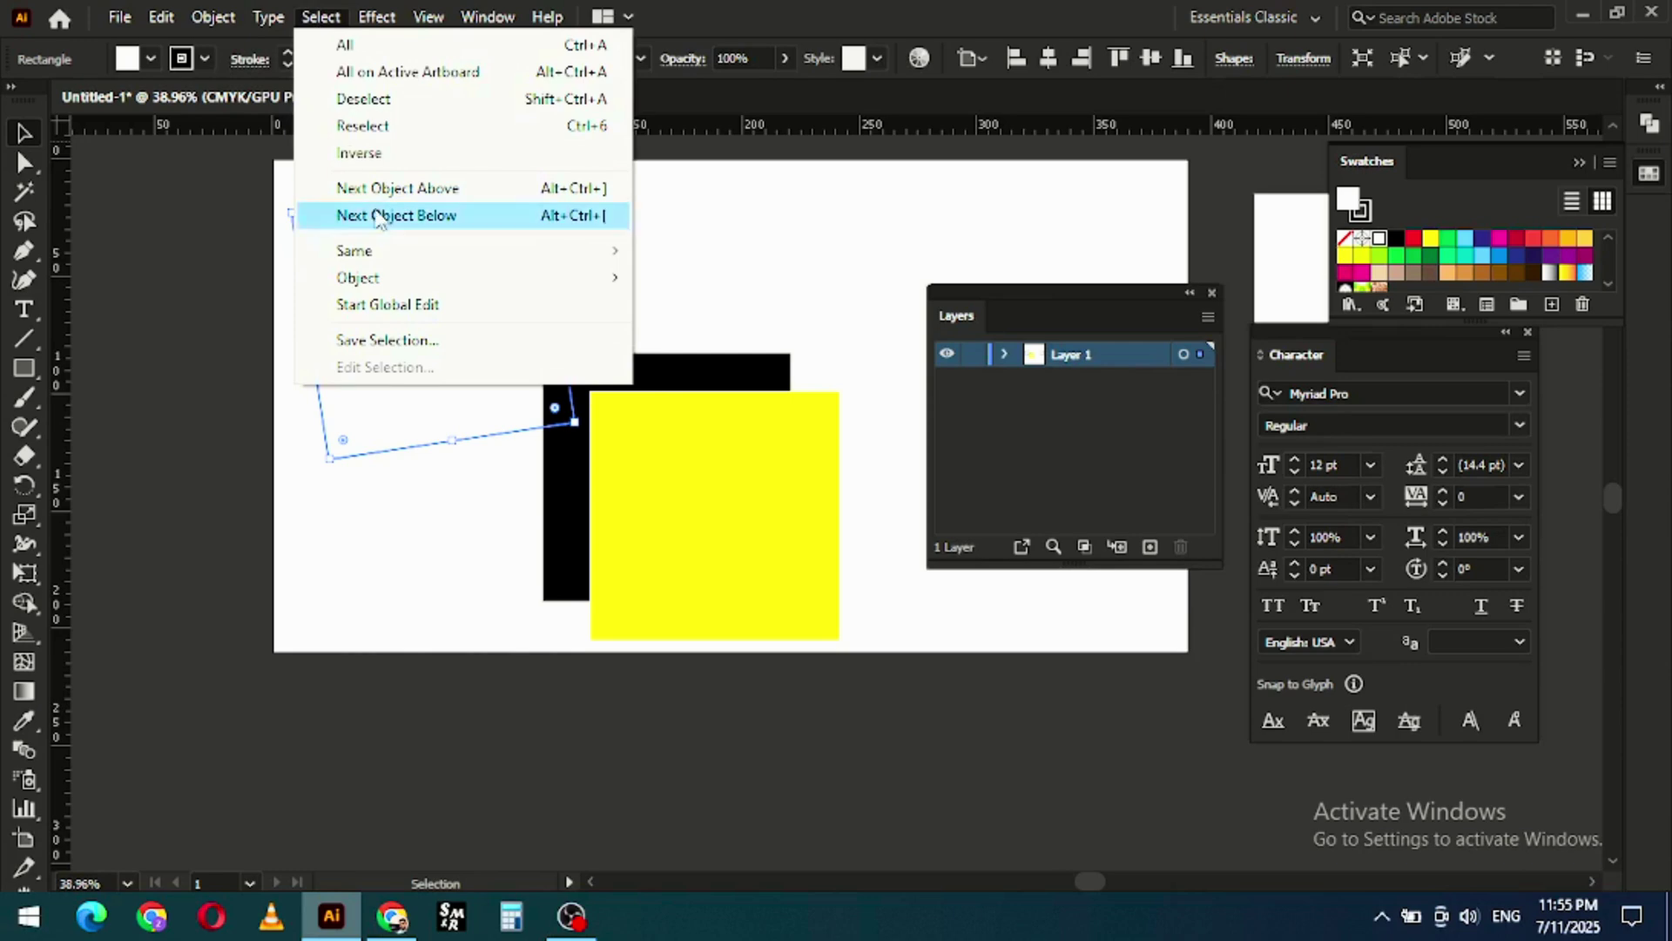
{"action": "mouse_move", "coordinate": [551, 283]}
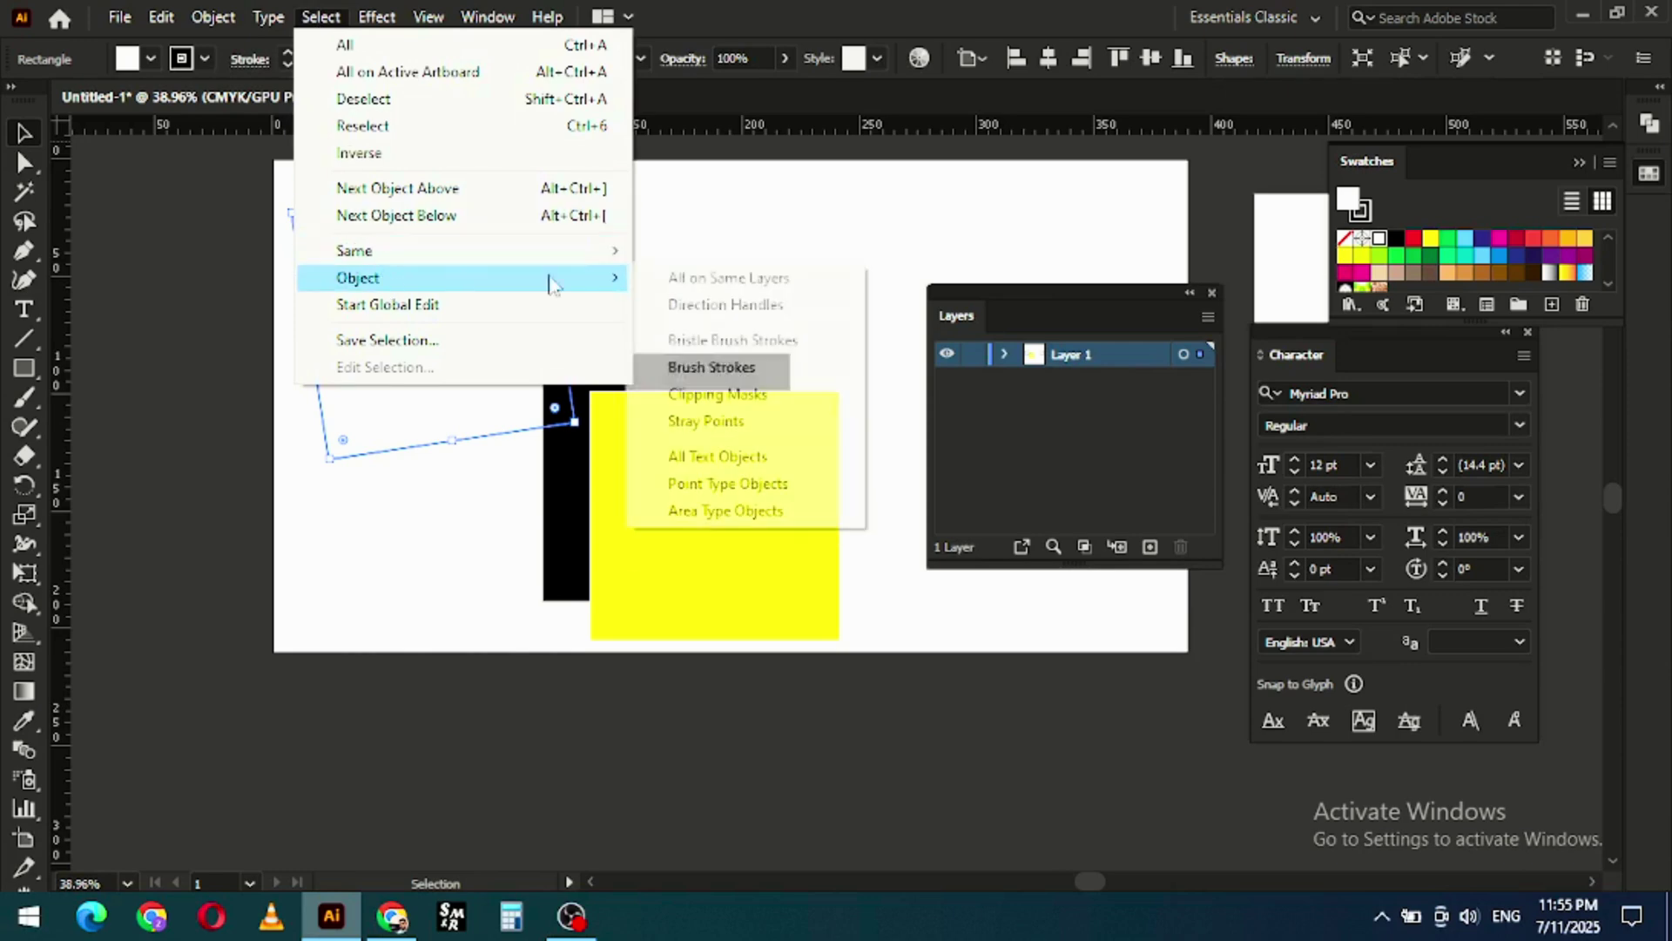
{"action": "left_click", "coordinate": [751, 350]}
{"action": "mouse_move", "coordinate": [404, 288]}
{"action": "left_mouse_down"}
{"action": "mouse_move", "coordinate": [515, 269]}
{"action": "mouse_move", "coordinate": [450, 291]}
{"action": "mouse_move", "coordinate": [463, 301]}
{"action": "left_mouse_up"}
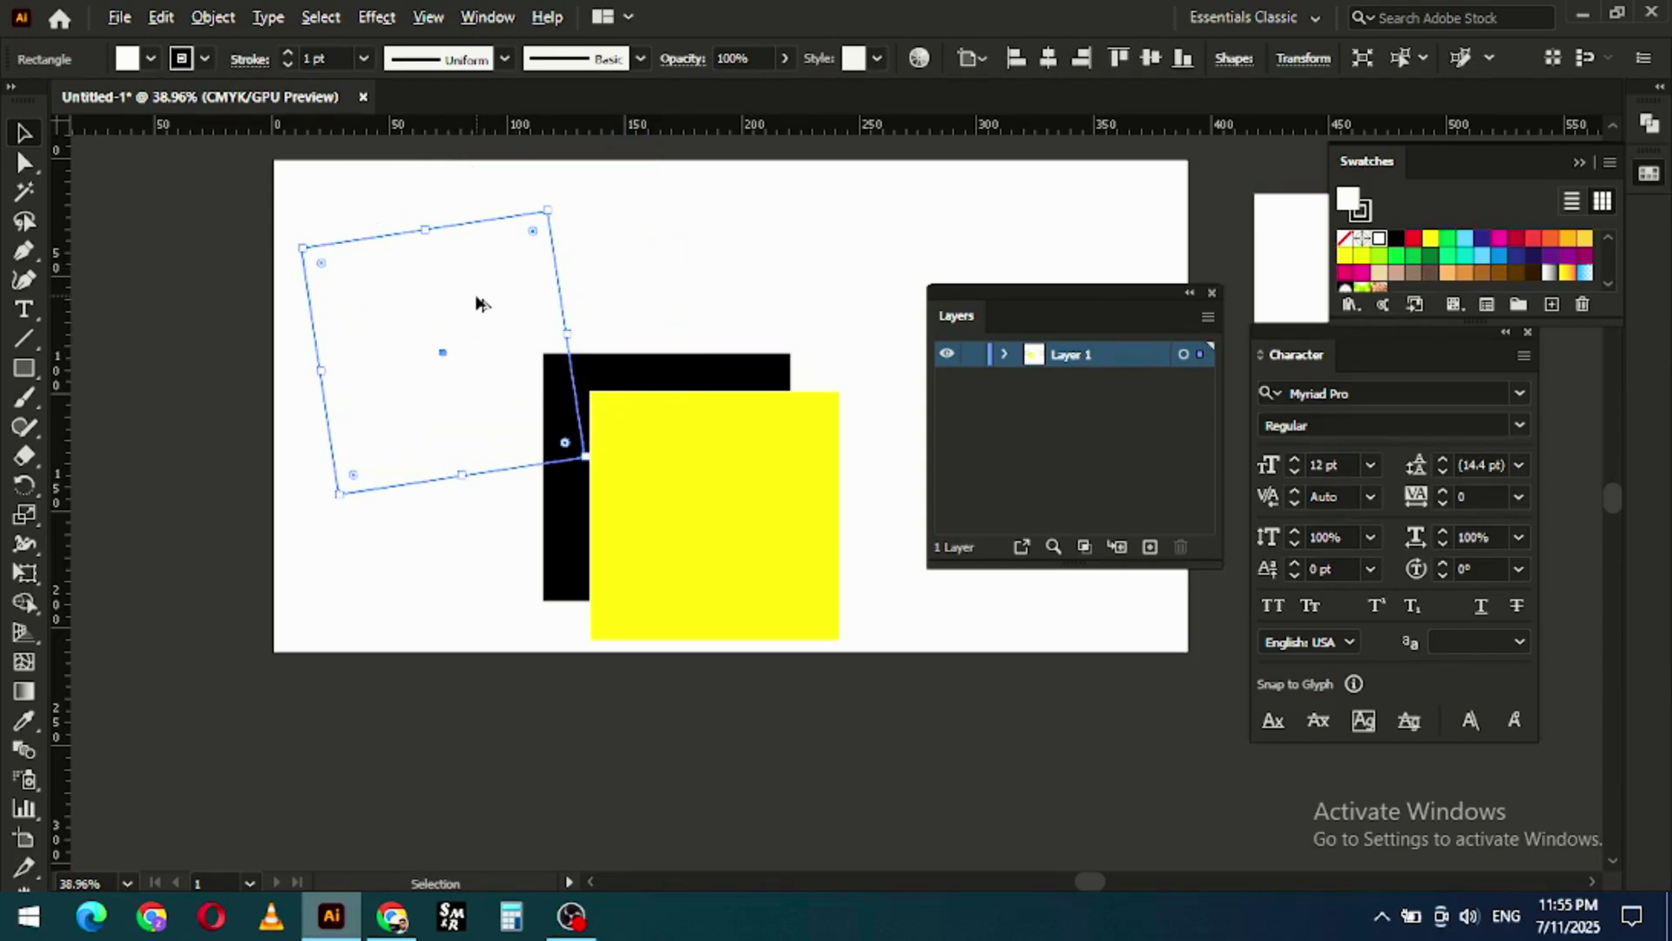
{"action": "key", "text": "alt+w"}
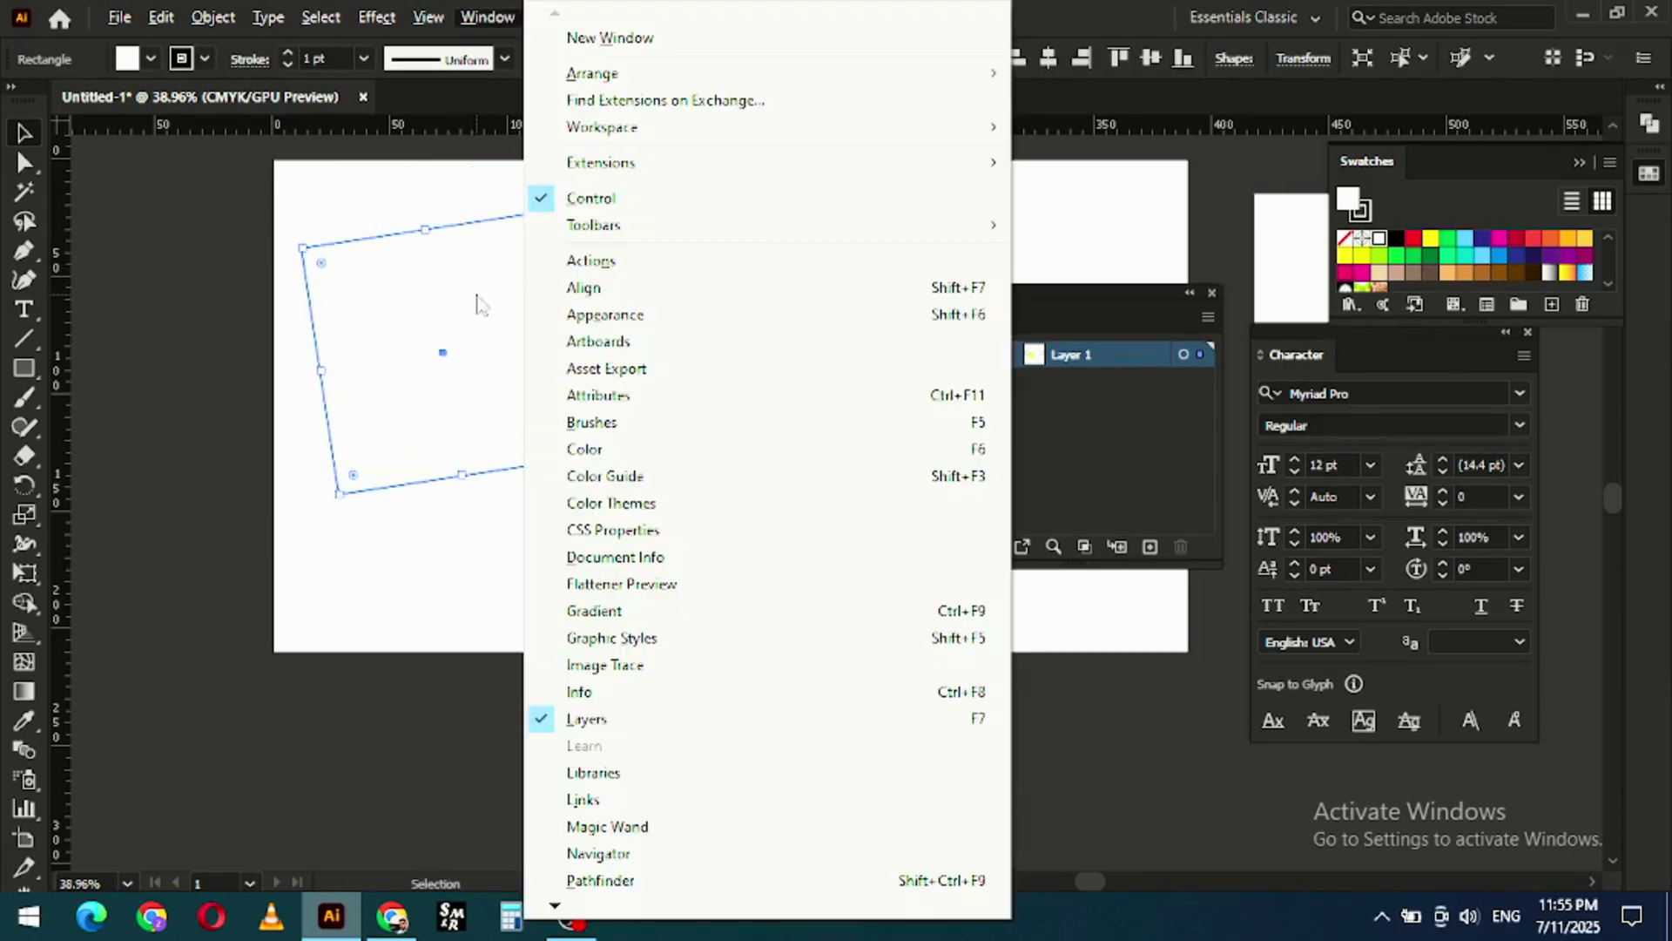
{"action": "left_click", "coordinate": [560, 344]}
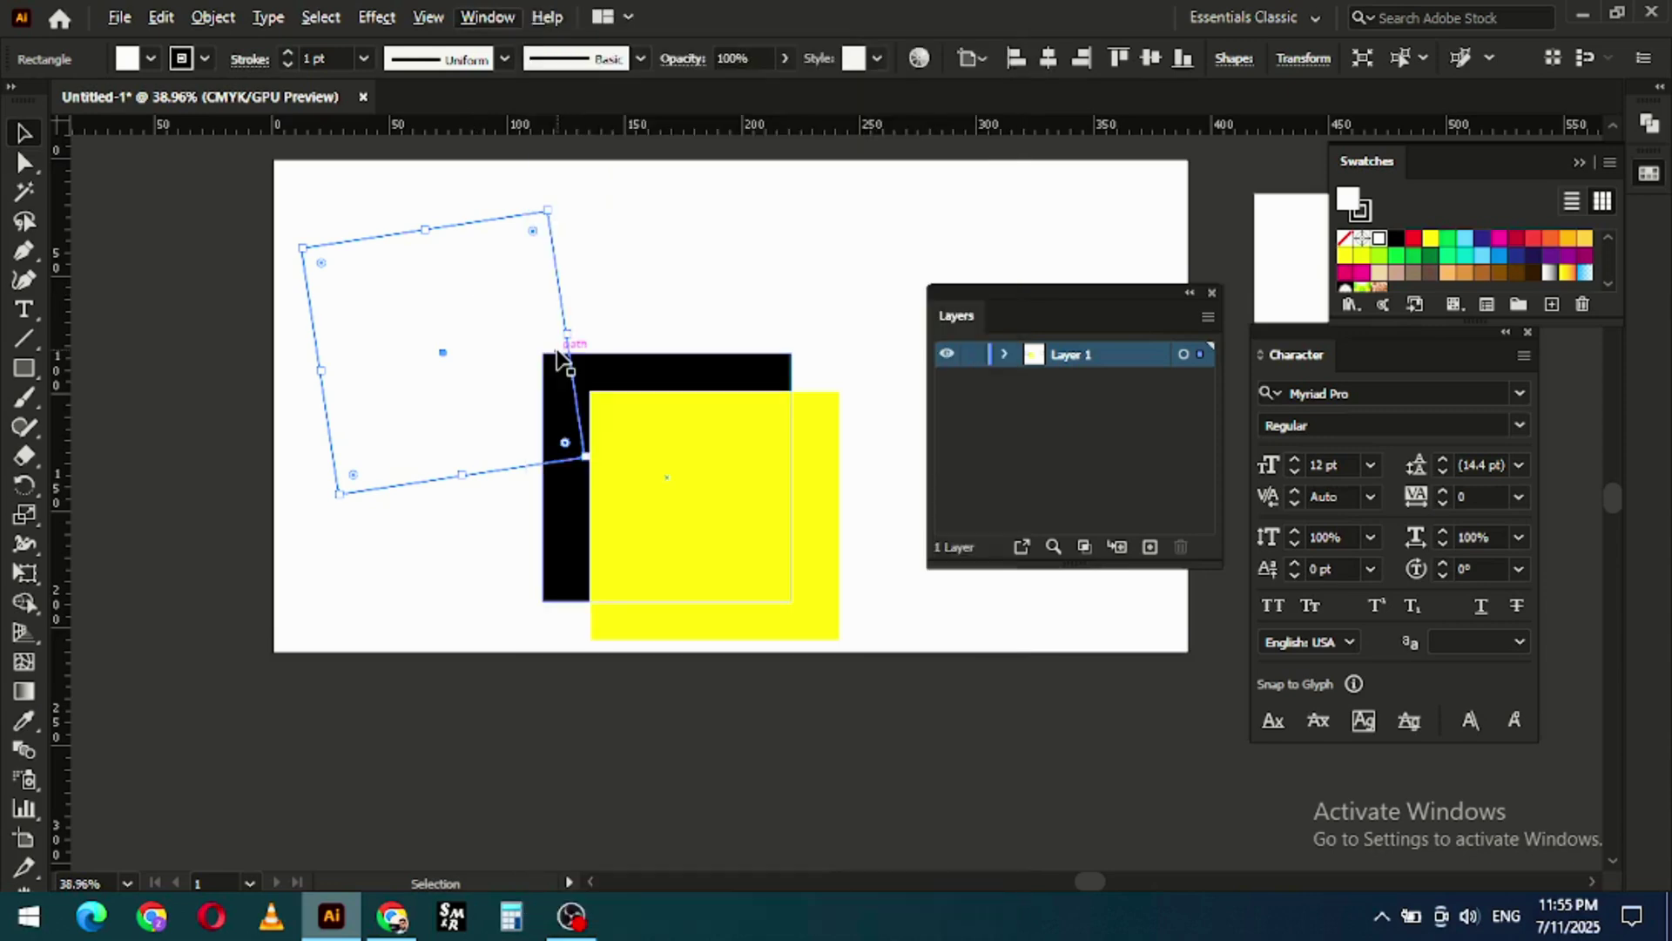
Step: Repeat the bristle brush stroke selection, and make the Layers panel taller and shift it upward
{"action": "left_click", "coordinate": [320, 17]}
{"action": "mouse_move", "coordinate": [394, 264]}
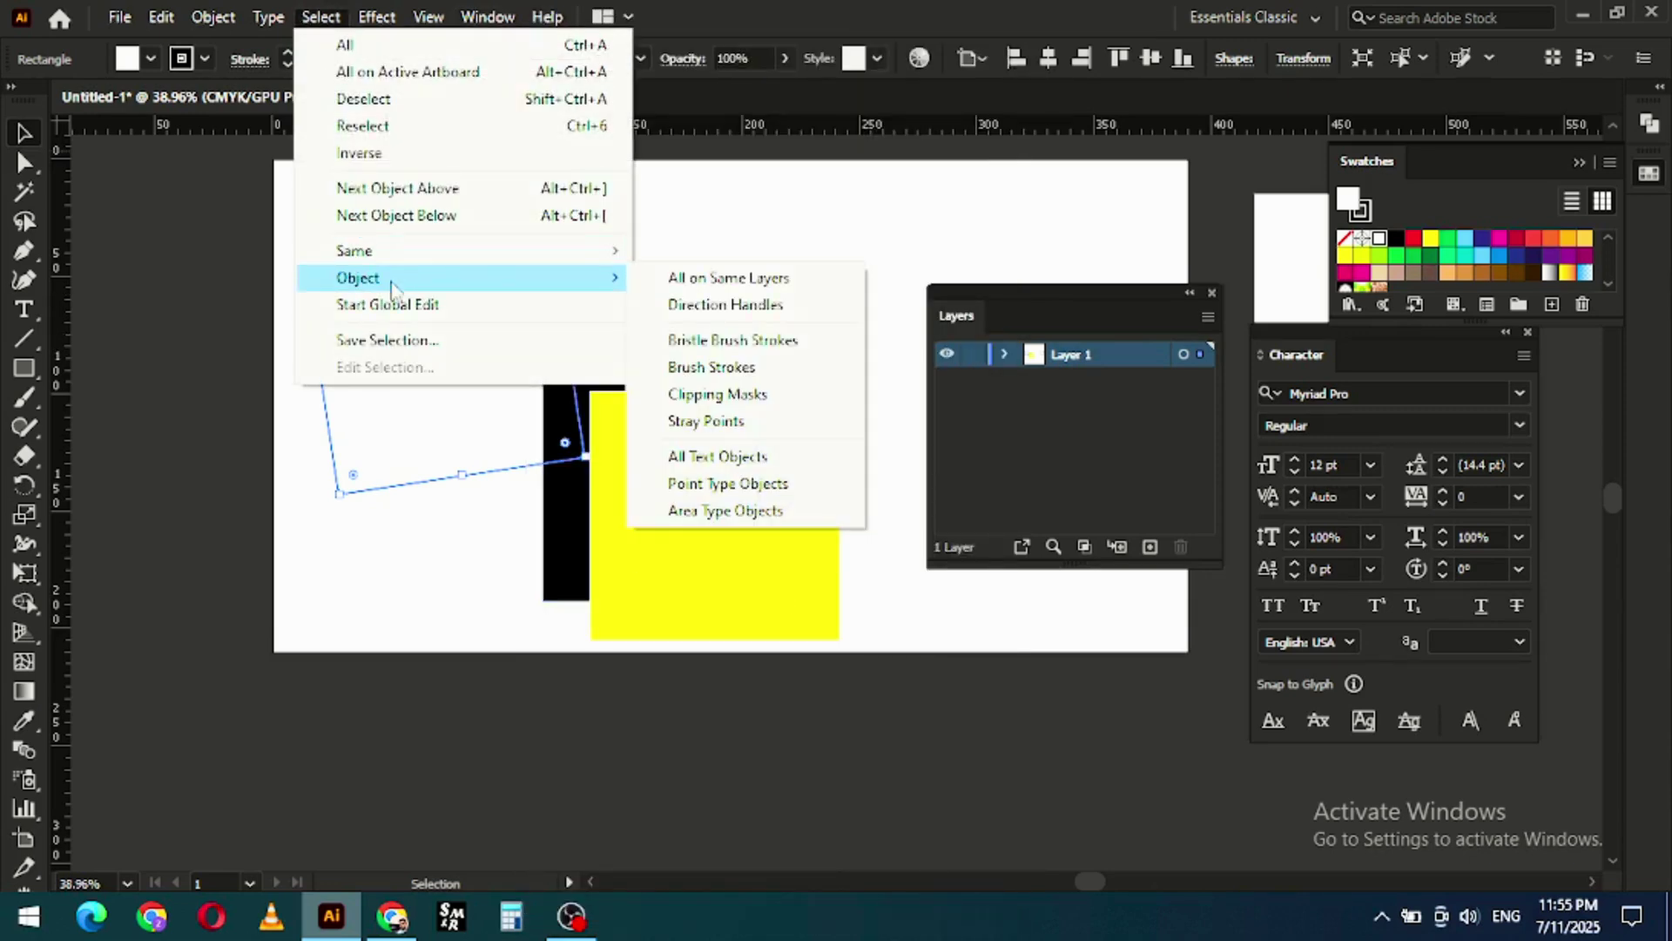
{"action": "left_click", "coordinate": [760, 342]}
{"action": "left_click_drag", "start_coordinate": [1086, 568], "coordinate": [1063, 664]}
{"action": "left_click_drag", "start_coordinate": [1099, 310], "coordinate": [1056, 235]}
Step: Move the tilted white square slightly up and to the left, and run the selection of all brush strokes
{"action": "left_click_drag", "start_coordinate": [561, 295], "coordinate": [501, 268]}
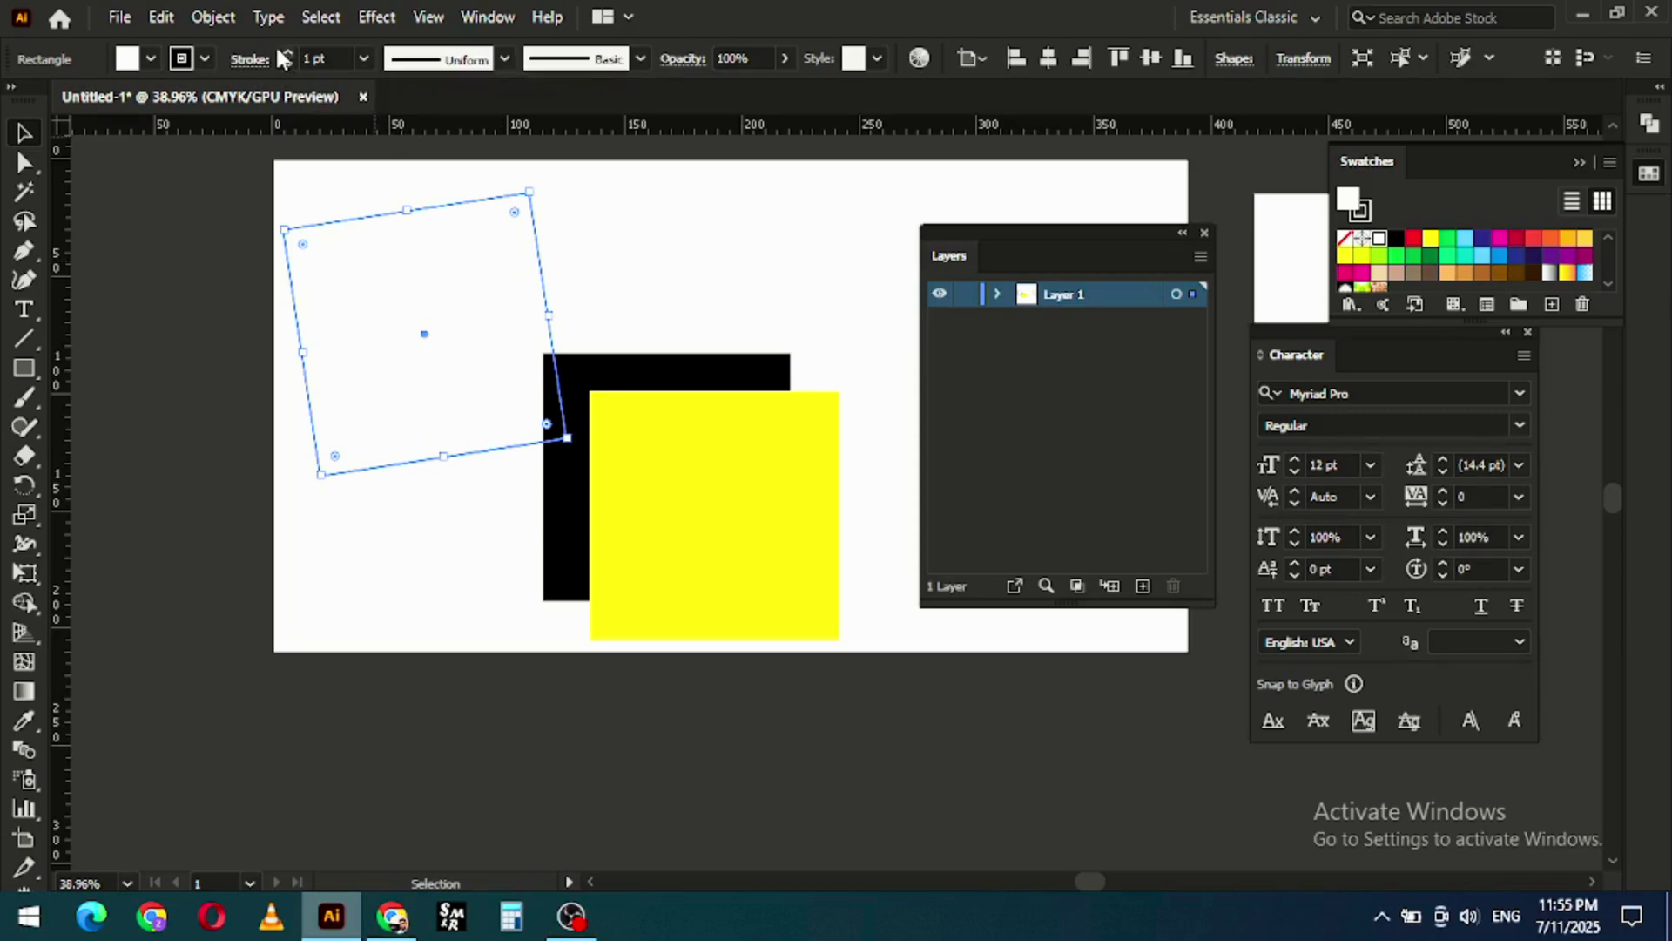
{"action": "left_click", "coordinate": [320, 16]}
{"action": "mouse_move", "coordinate": [383, 281]}
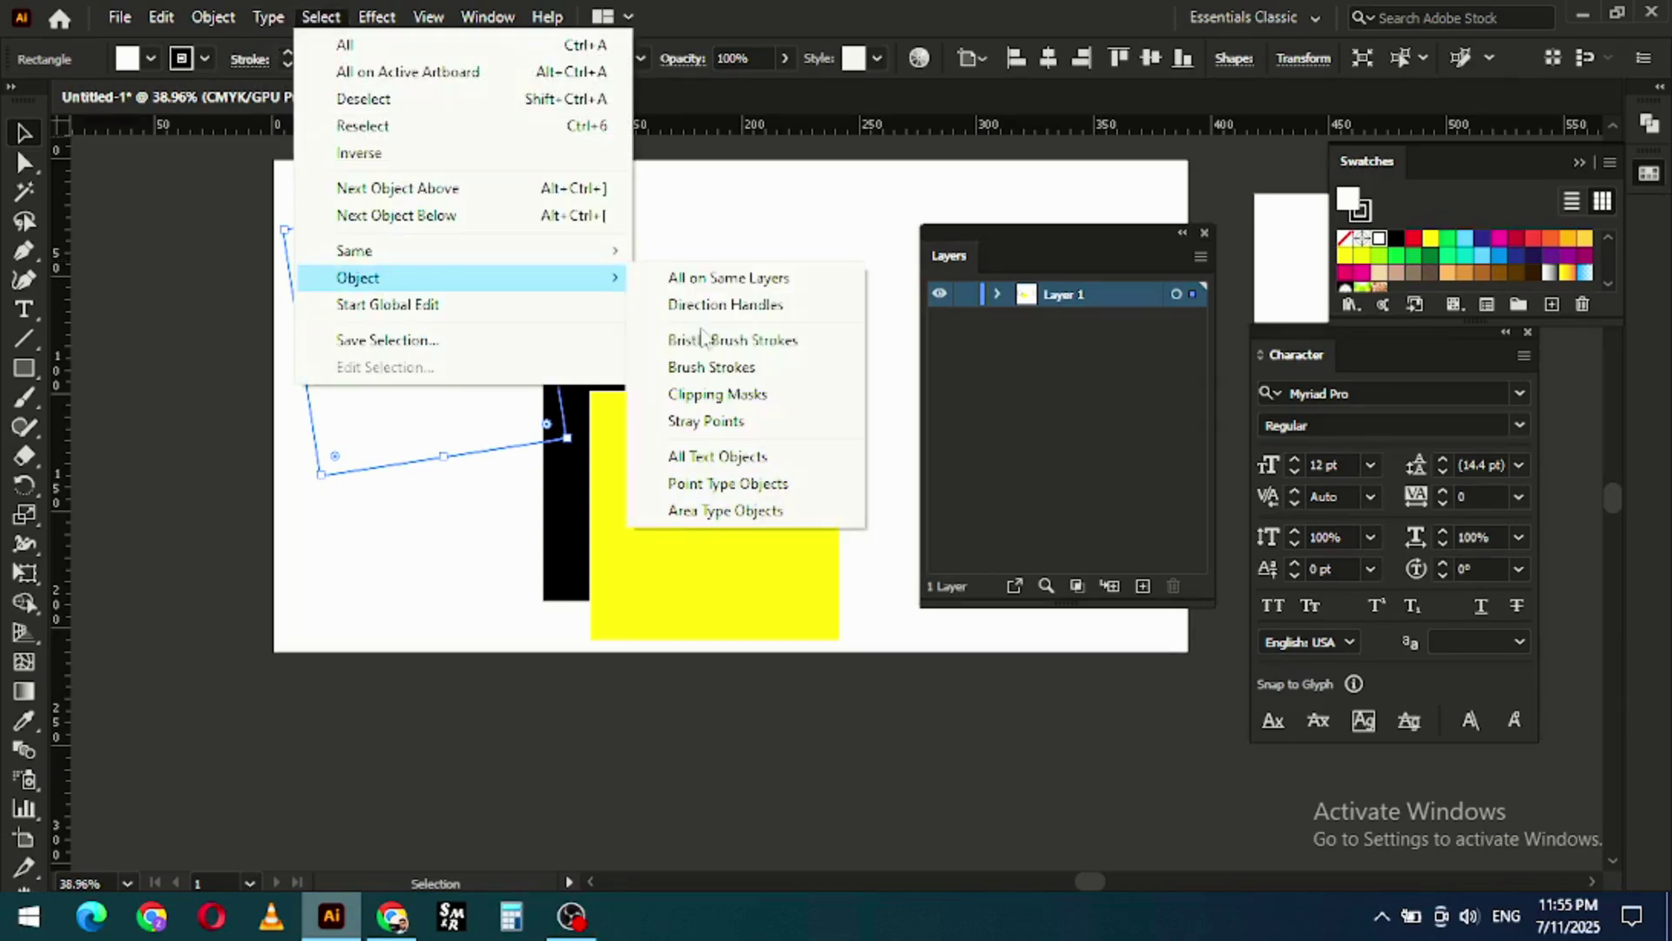
{"action": "left_click", "coordinate": [746, 381]}
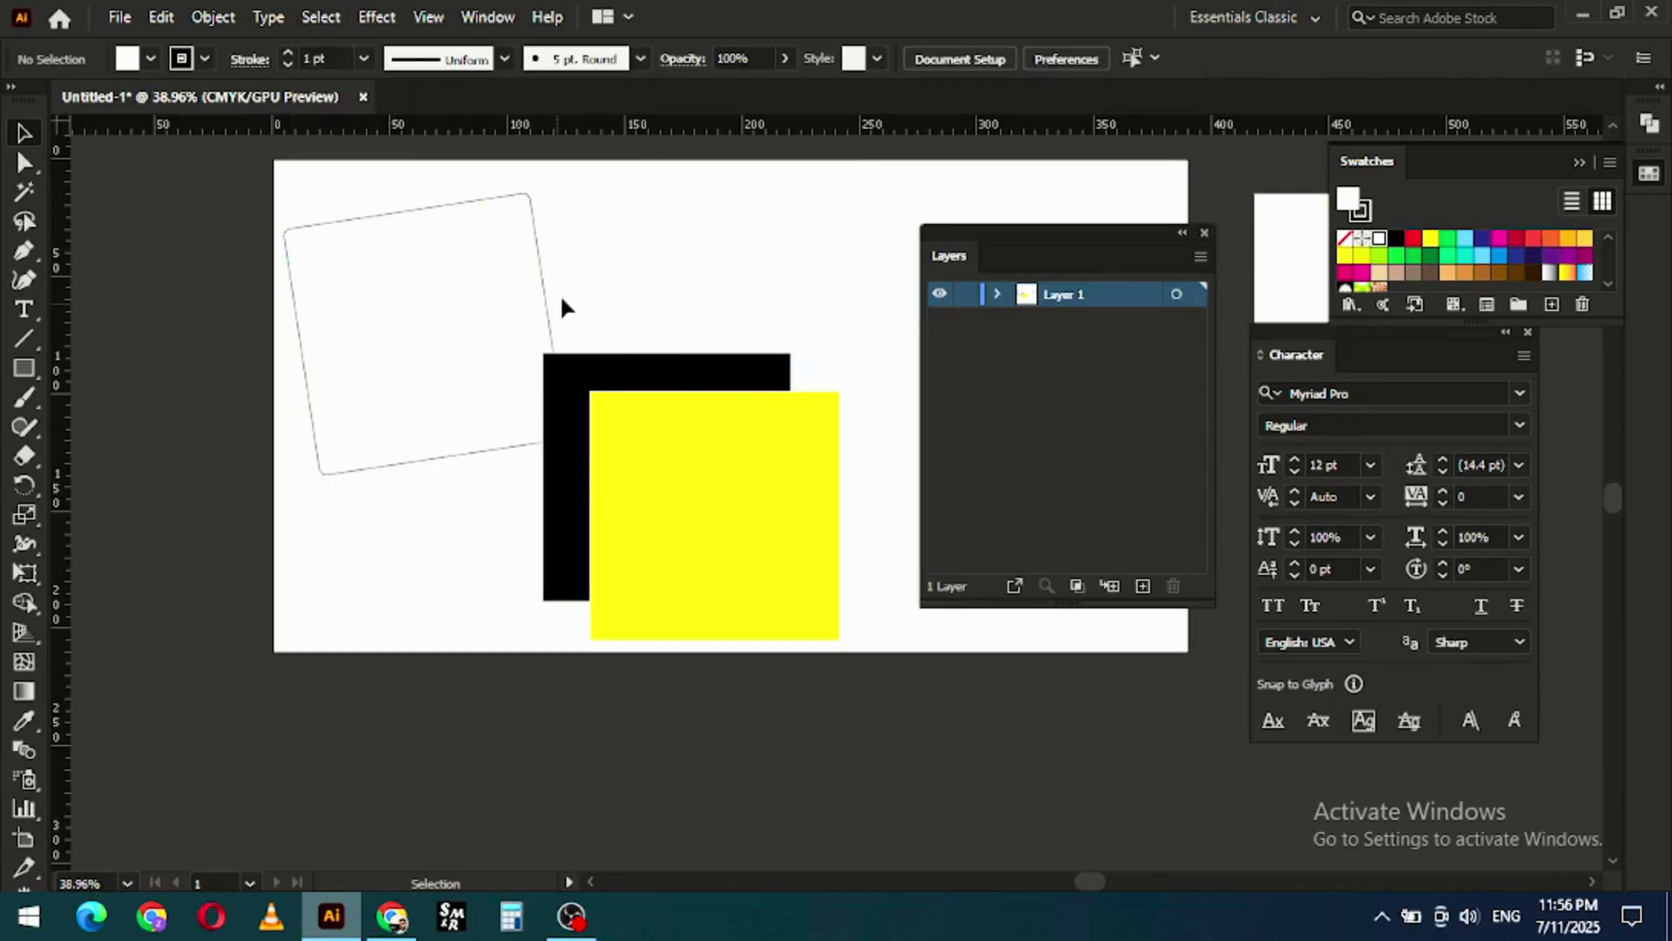
Step: Select the tilted white square and examine its upper-right corner up close
{"action": "left_click_drag", "start_coordinate": [475, 199], "coordinate": [838, 318]}
{"action": "left_click", "coordinate": [617, 328]}
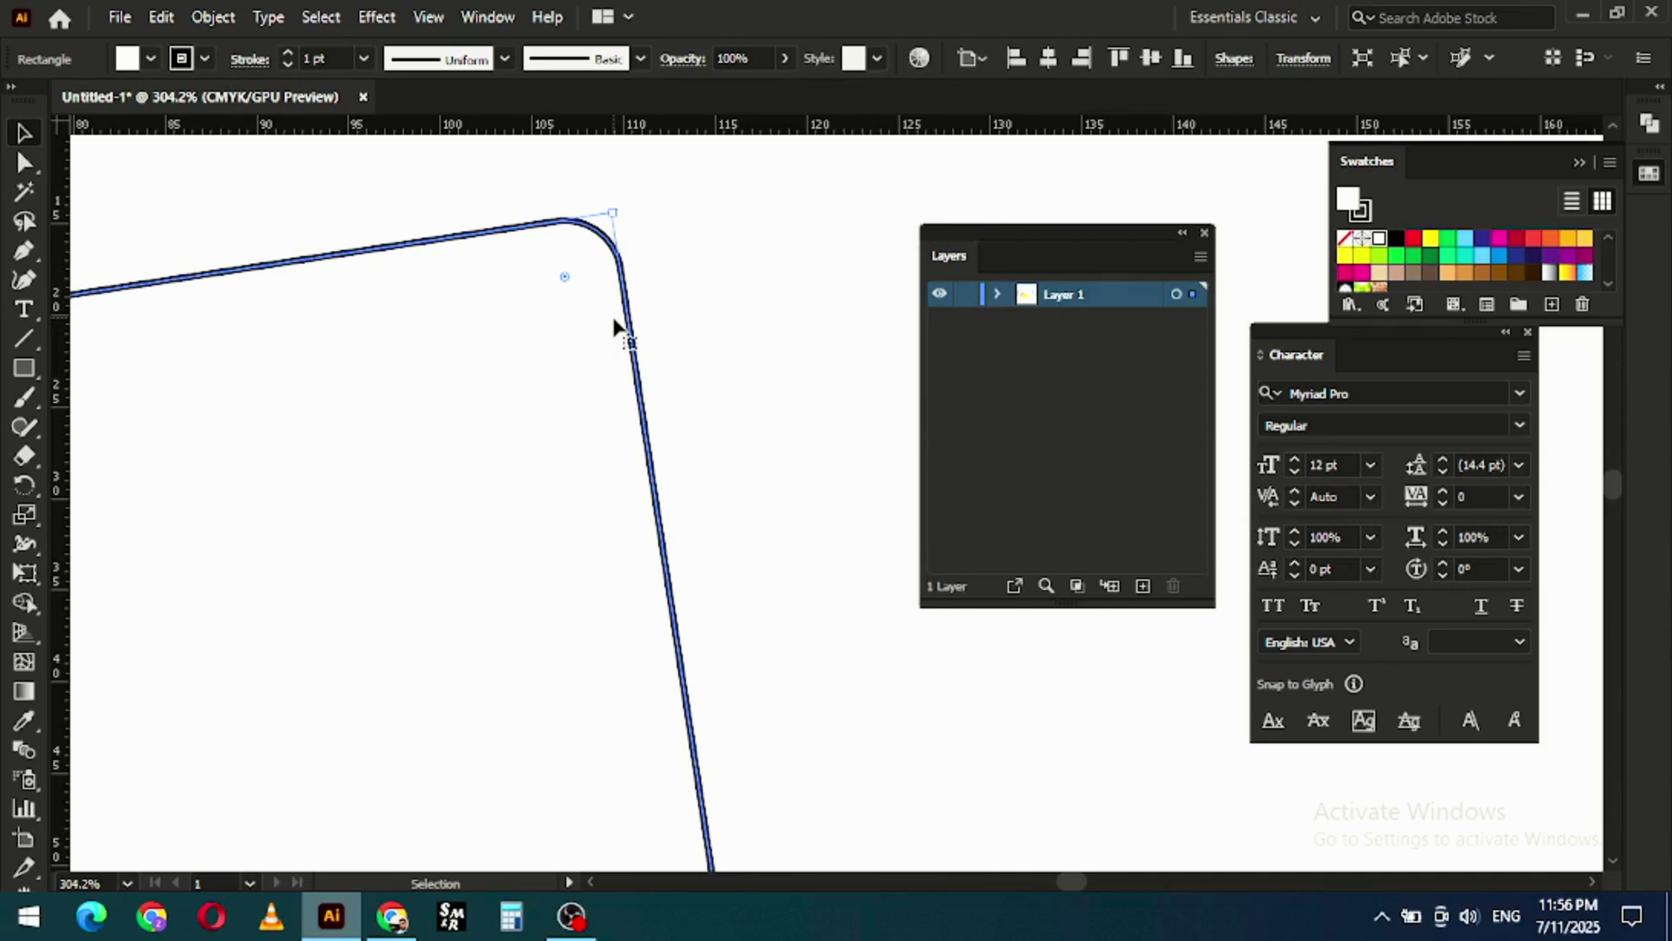